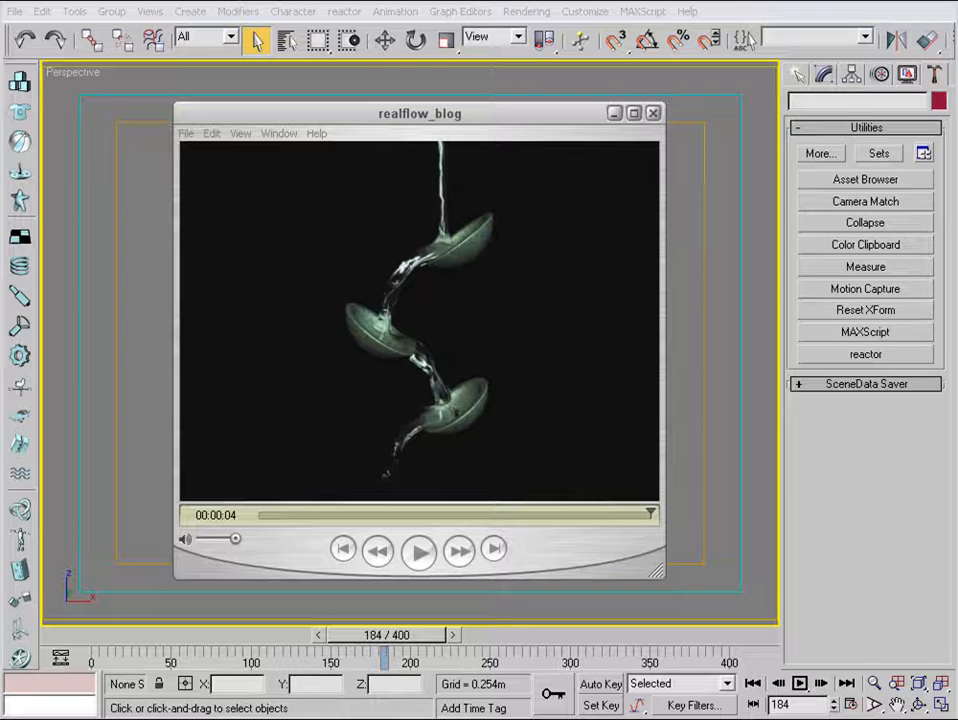
Play the realflow_blog preview clip of water pouring over the cups, and minimize the player.
click(513, 113)
click(421, 553)
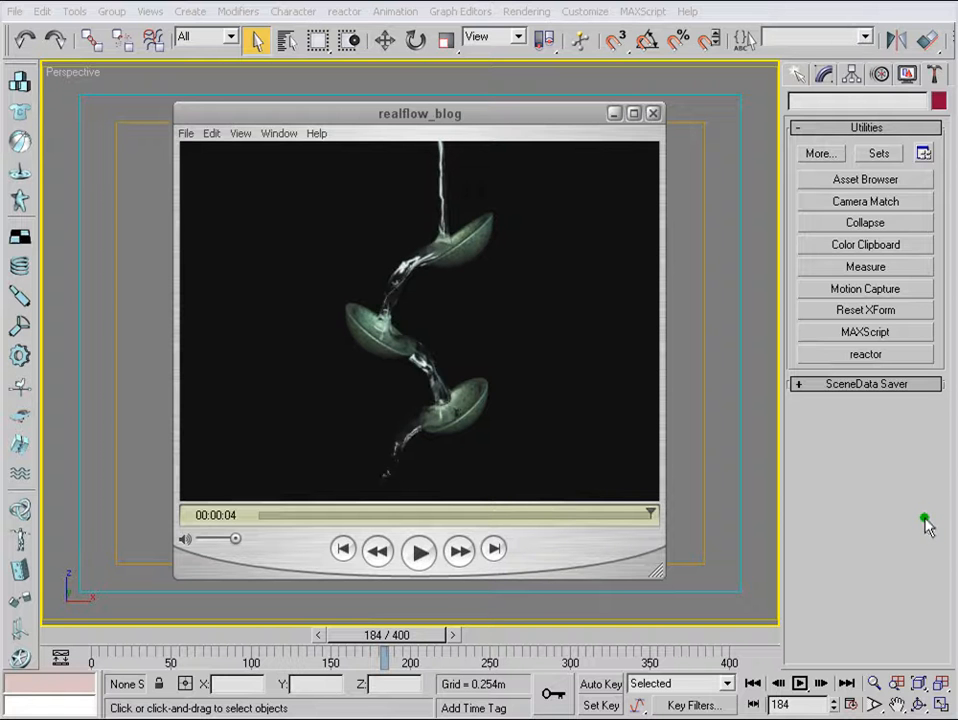
click(419, 551)
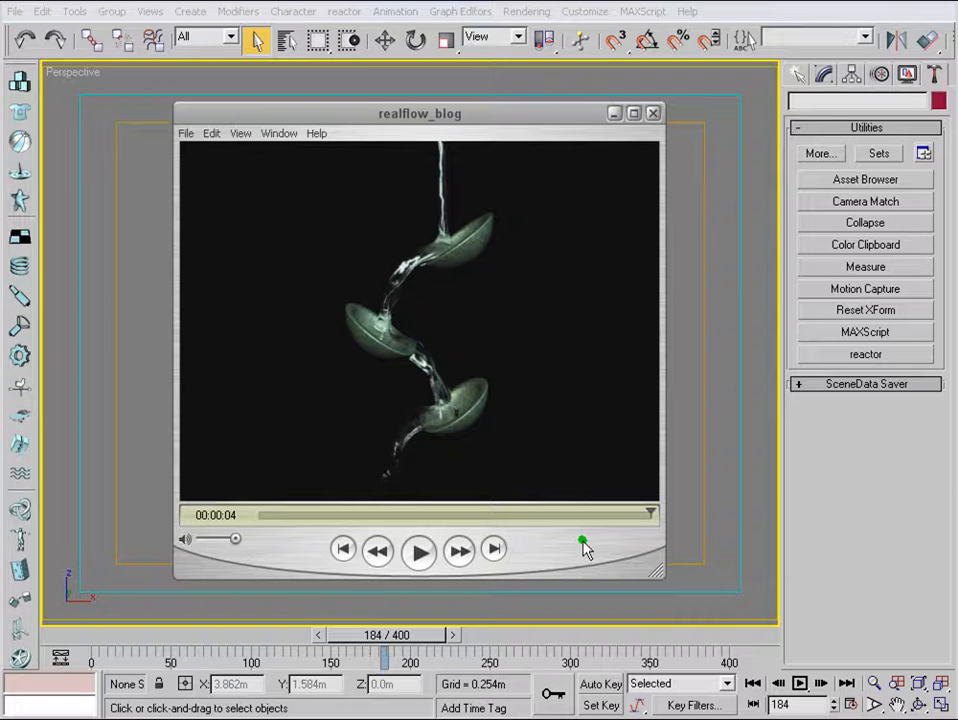
click(98, 718)
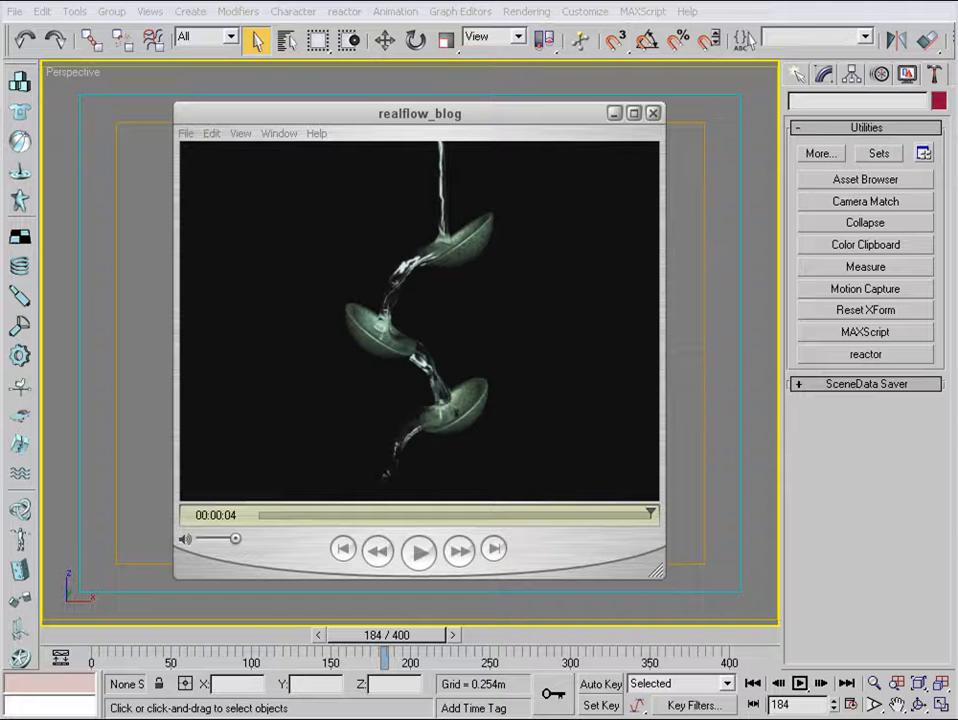
click(616, 113)
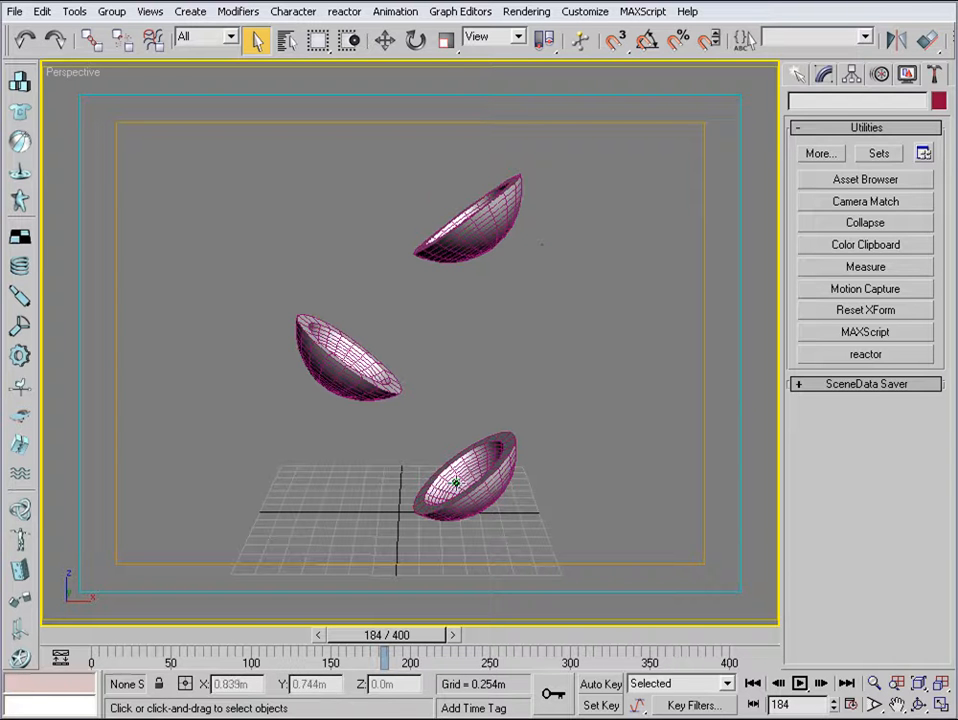
Examine the three cups in perspective, move the timeline to frame 400 and review the time configuration.
alt+middle_drag(558, 408, 350, 380)
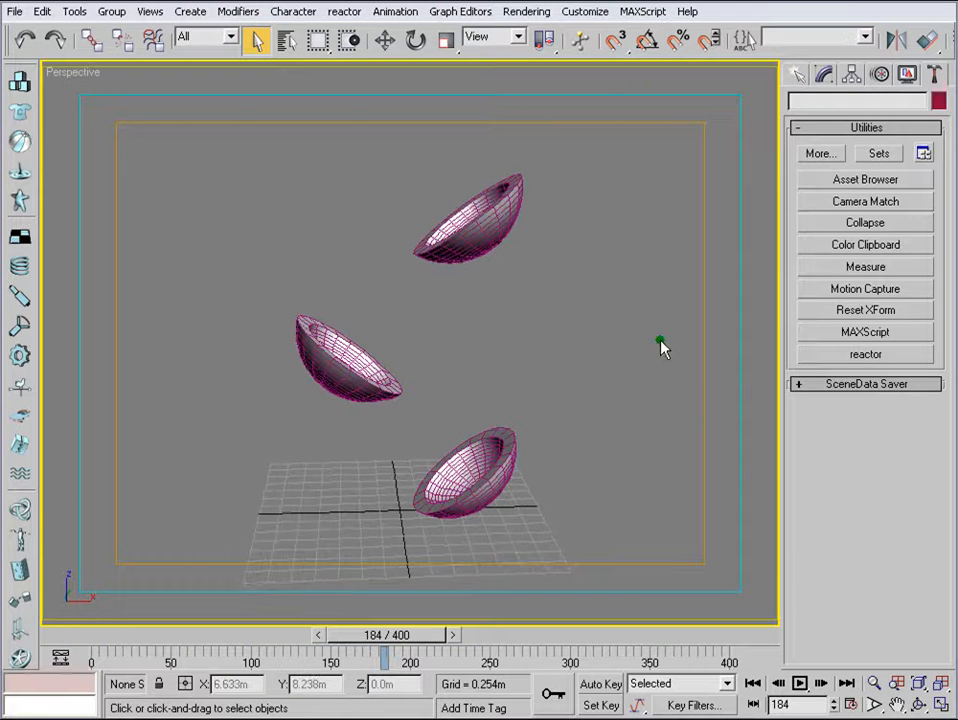
alt+middle_drag(676, 358, 516, 377)
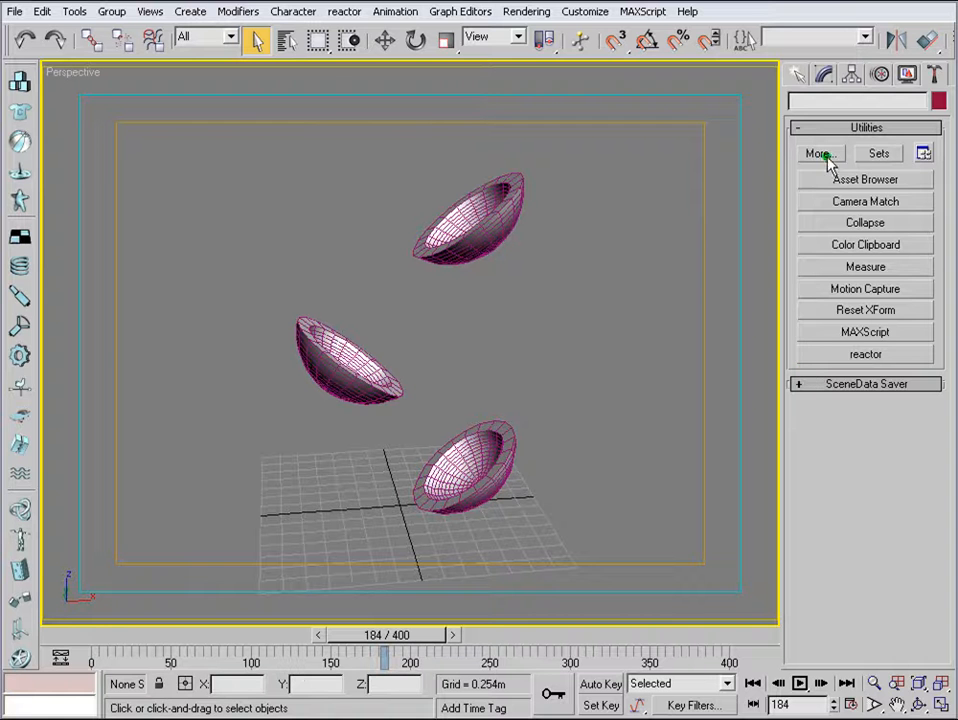
drag(387, 635, 724, 638)
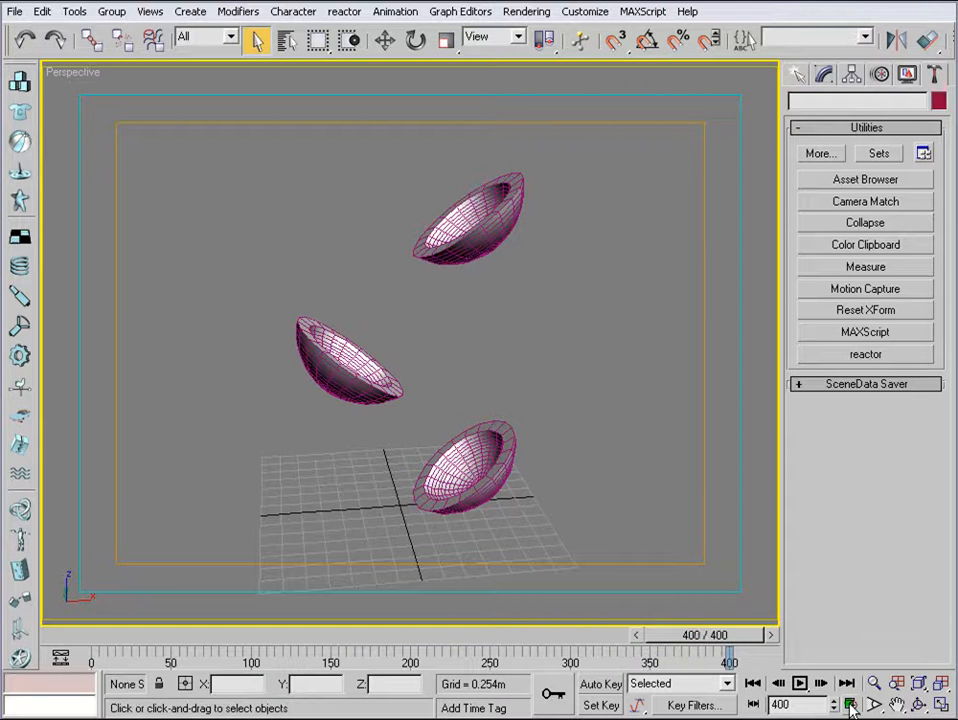
click(851, 705)
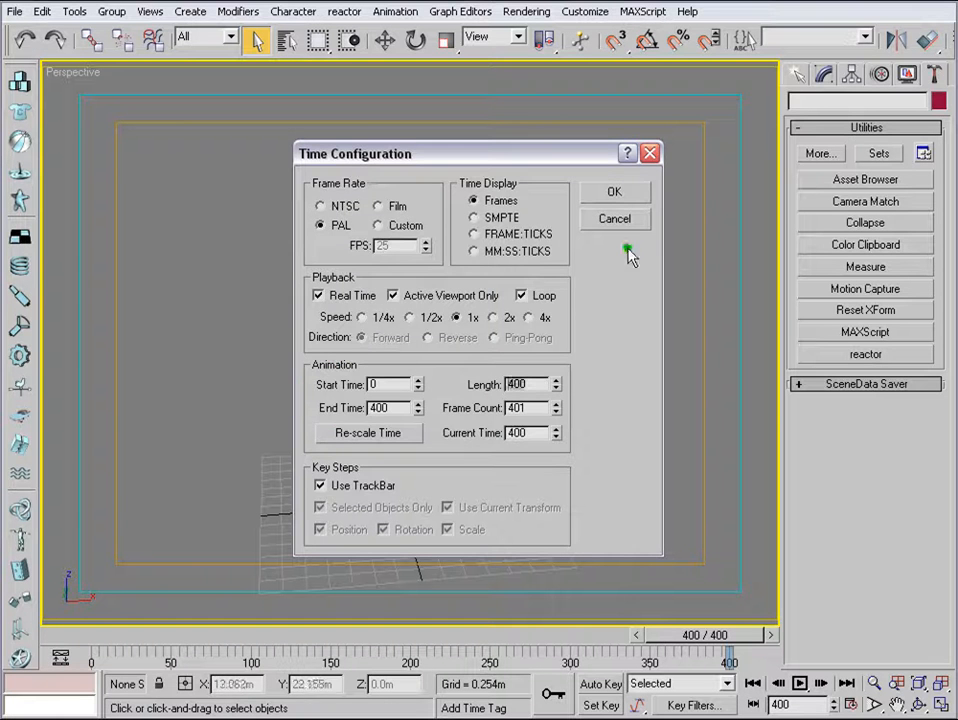
click(595, 199)
drag(700, 635, 855, 633)
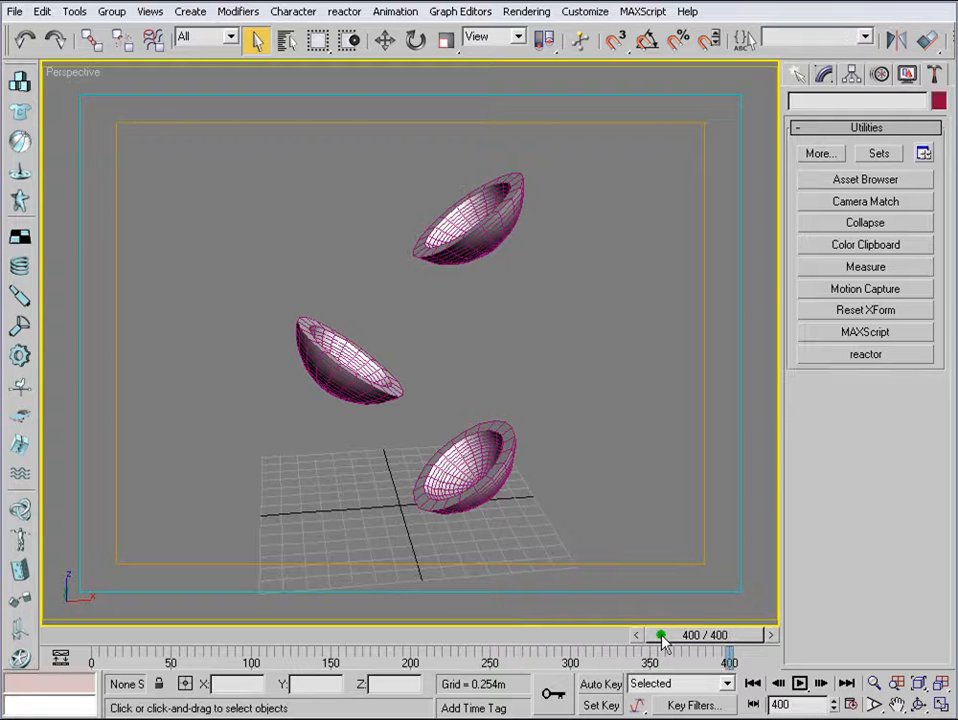
Load the SceneData Saver utility from the list of additional utilities.
click(819, 155)
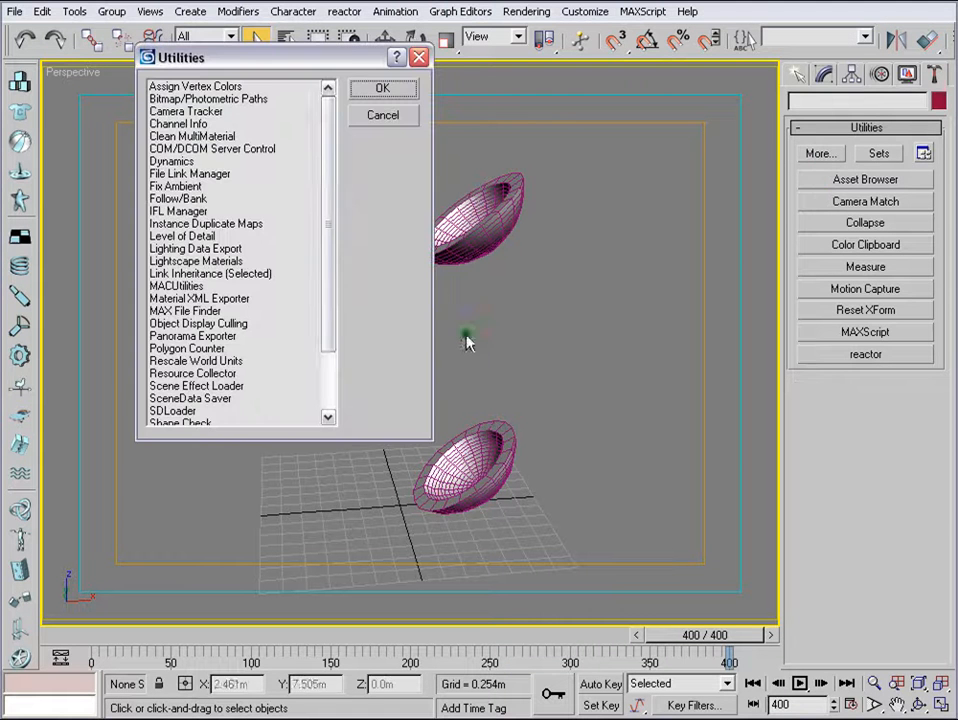
drag(331, 333, 314, 451)
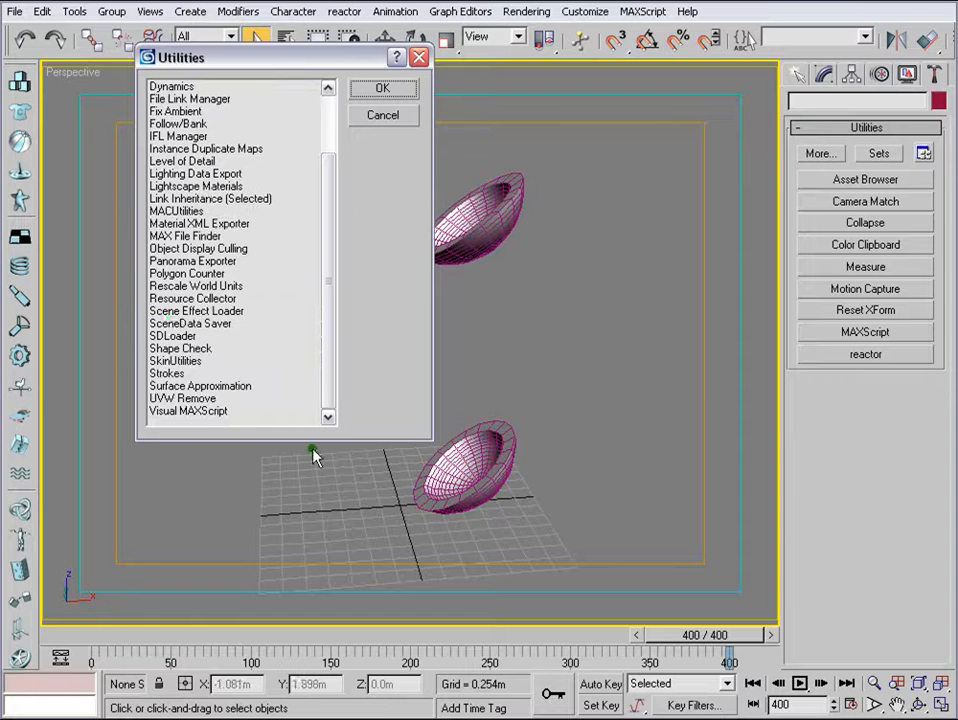
click(215, 324)
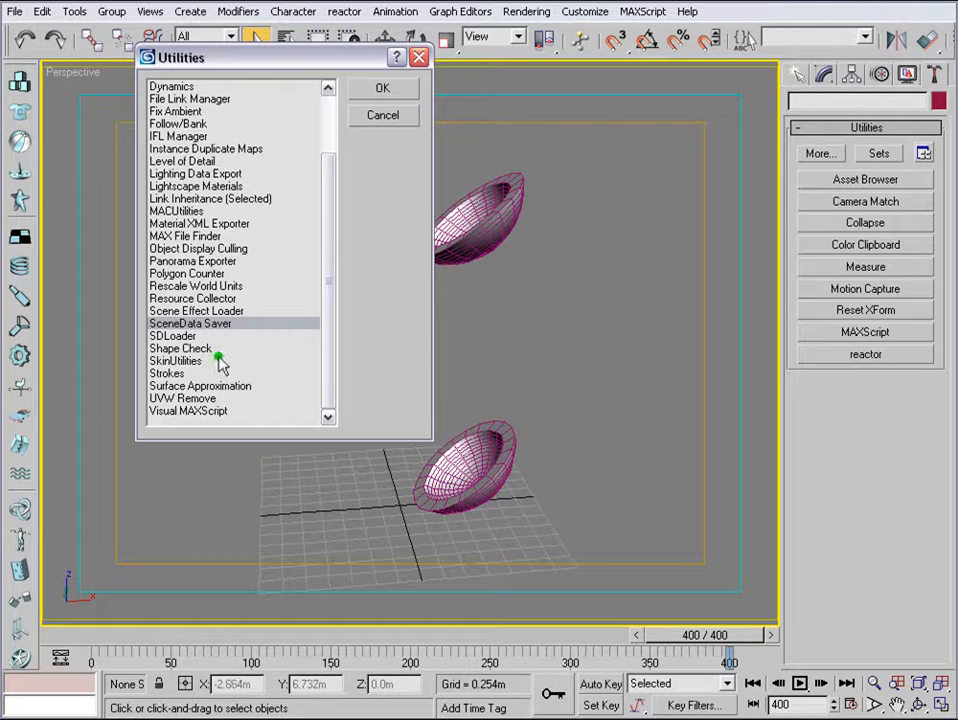
click(383, 89)
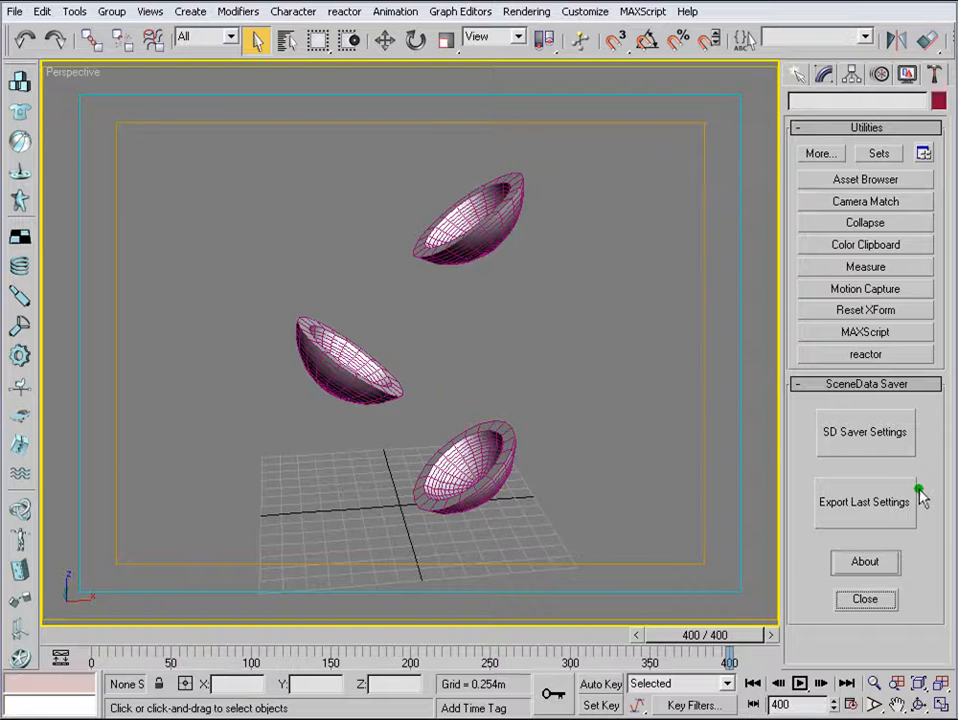
Set all three objects, Arc1, Arc02 and Arc03, as the active objects in the SD Saver settings.
click(873, 442)
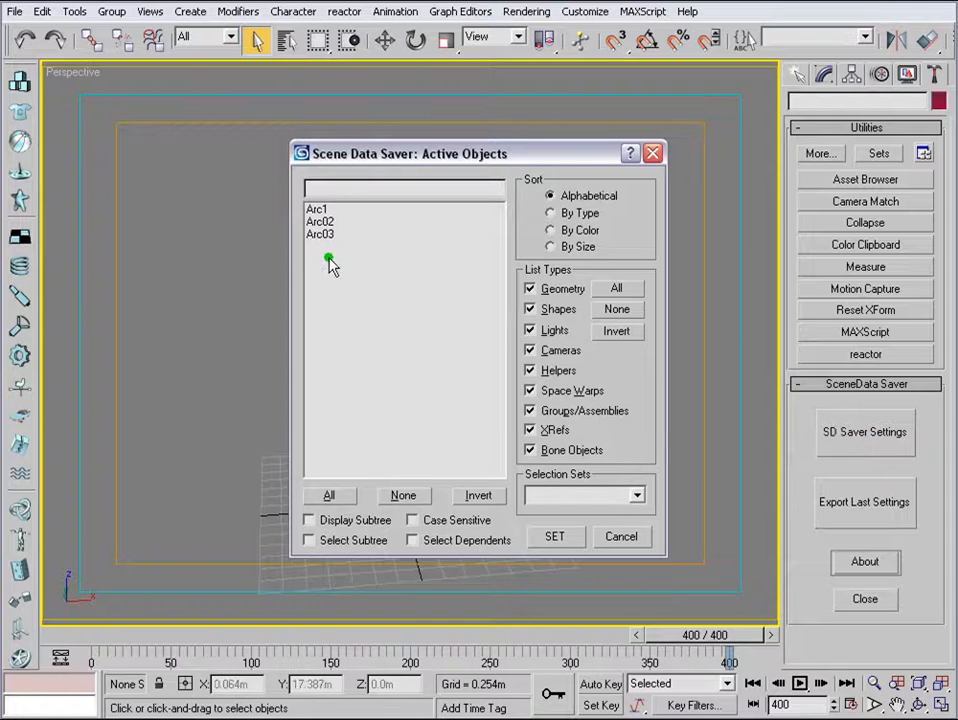
click(329, 495)
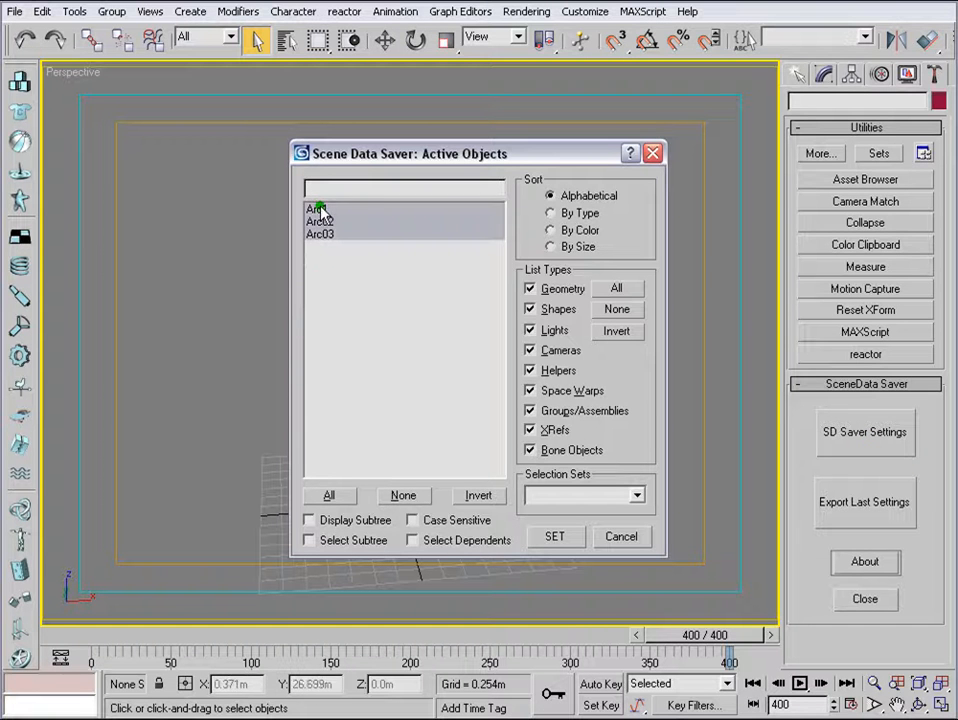
drag(420, 175, 515, 107)
click(290, 449)
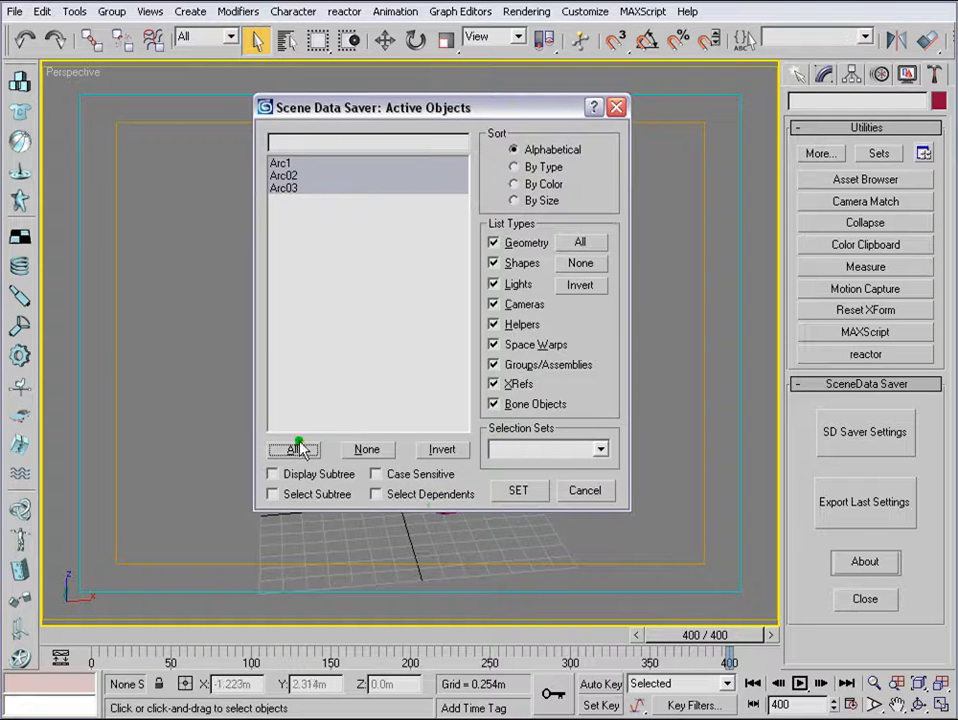
click(518, 491)
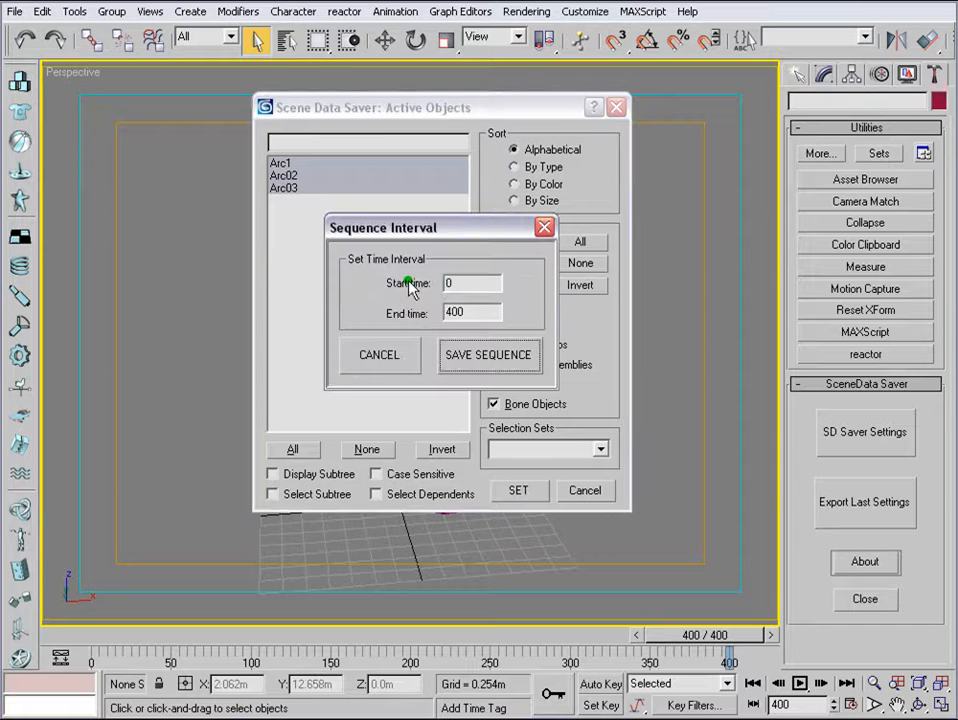
Save the frame 0 to 400 sequence as a Scene Data file named cupnew in the realflow_tut folder.
click(478, 358)
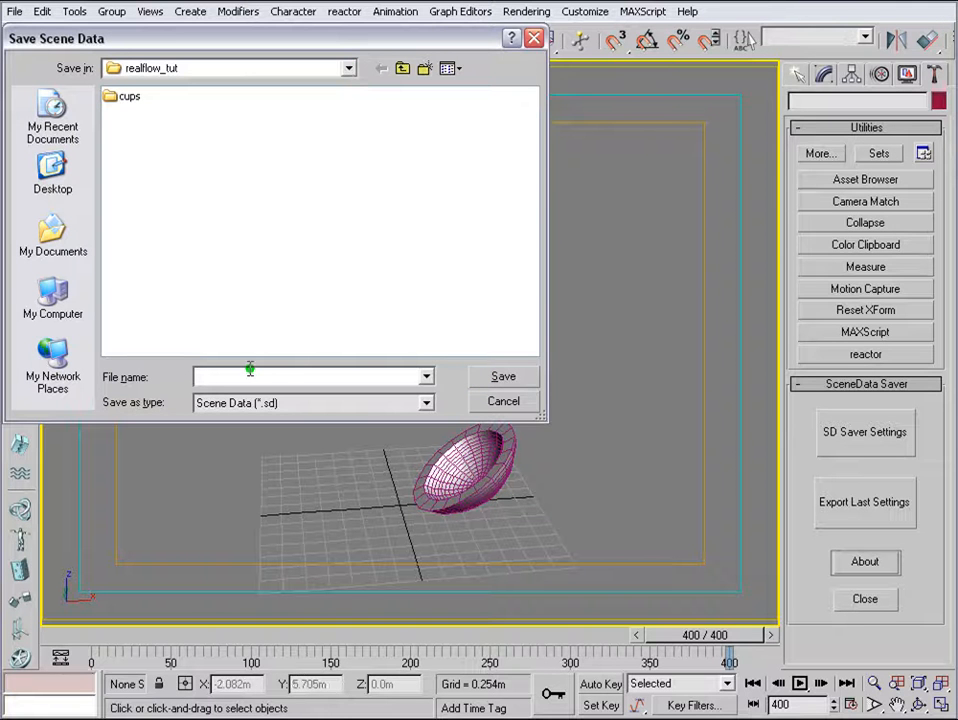
click(406, 295)
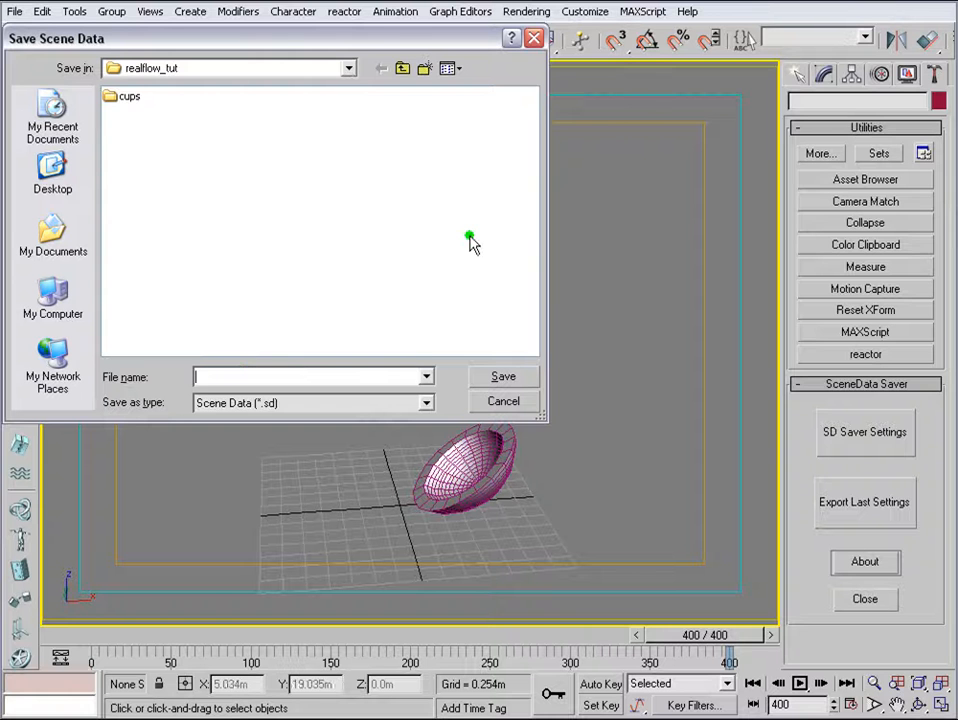
text(cup)
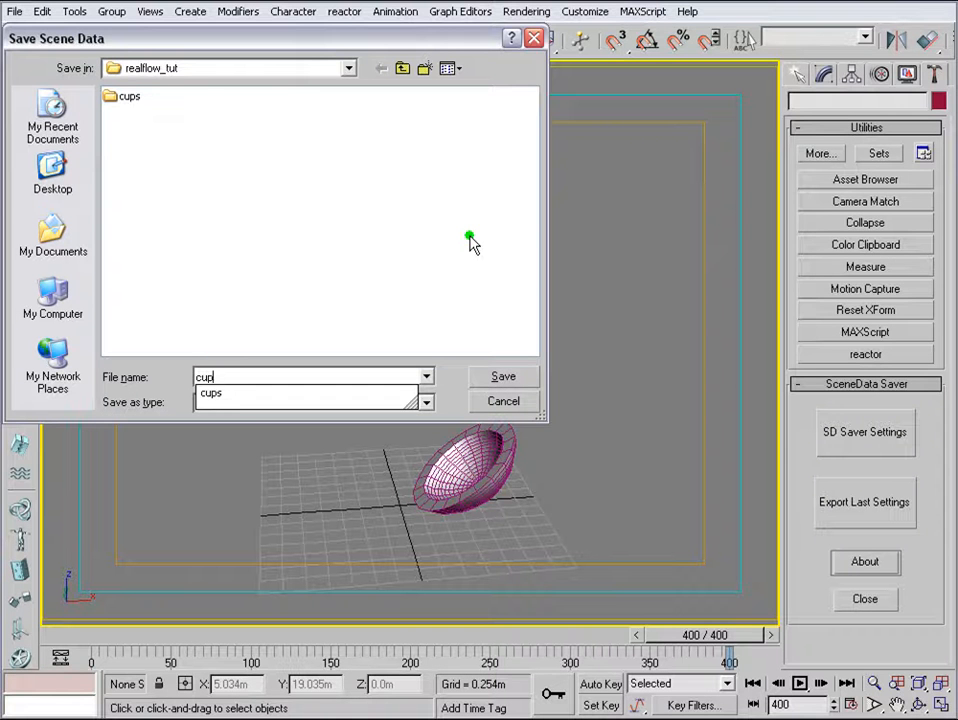
text(new)
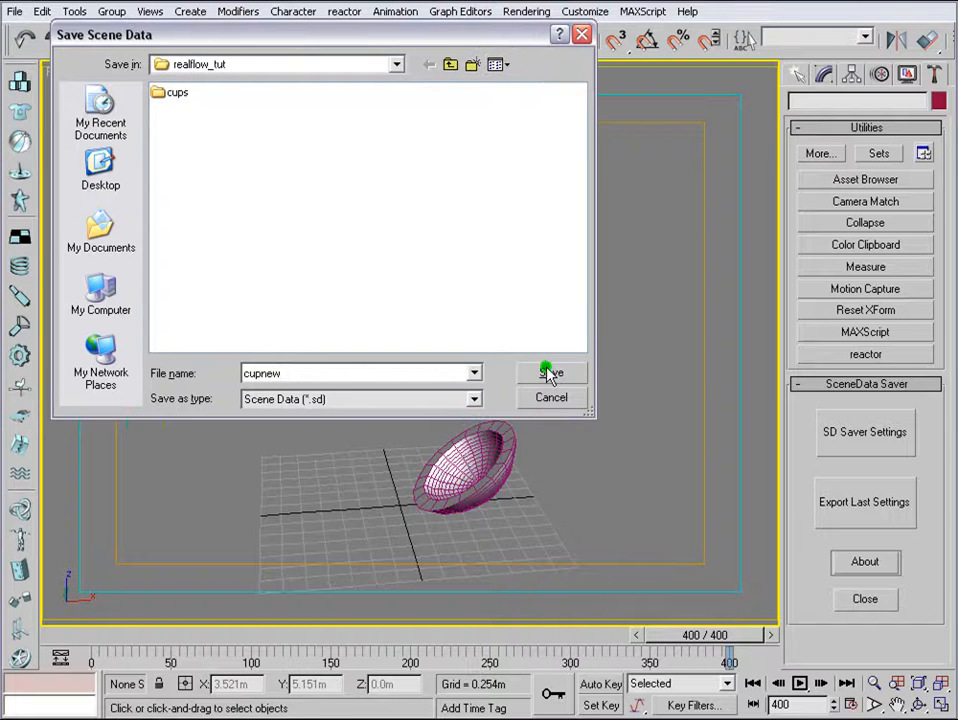
click(549, 373)
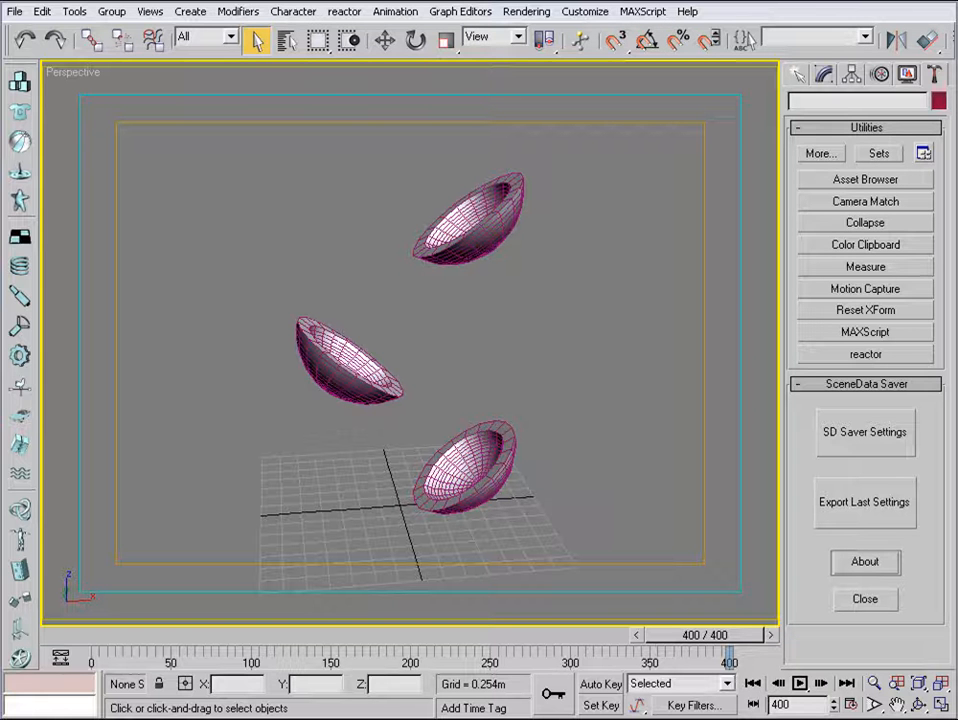
Switch to RealFlow and create a new project named tutorial in E:/TUTORIALS_ME/realflow.
click(901, 1)
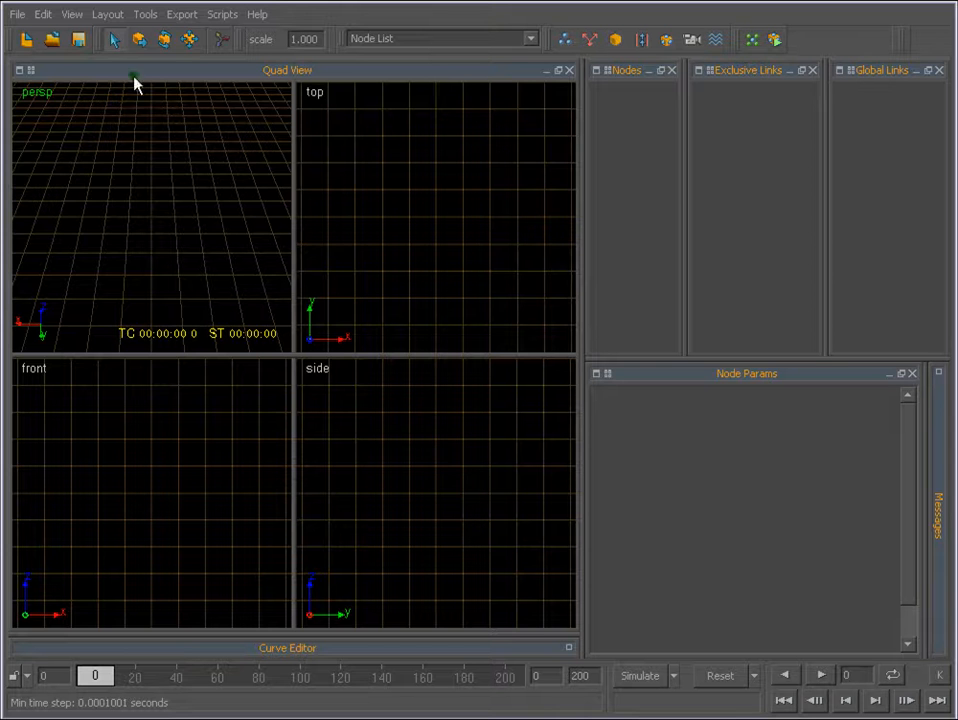
click(18, 15)
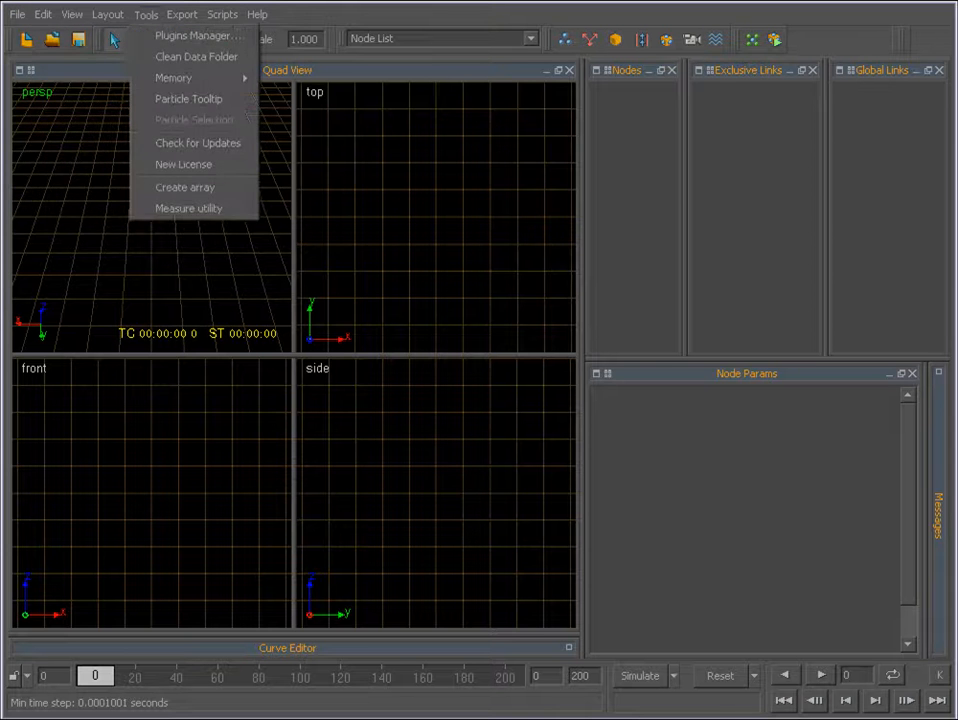
click(304, 290)
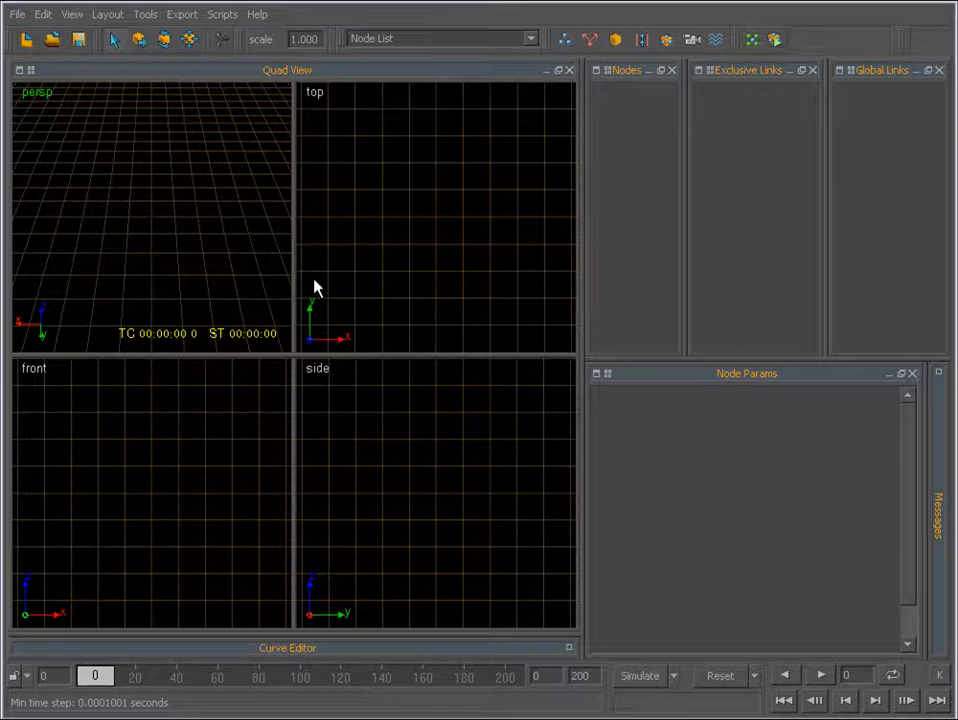
click(16, 14)
click(36, 37)
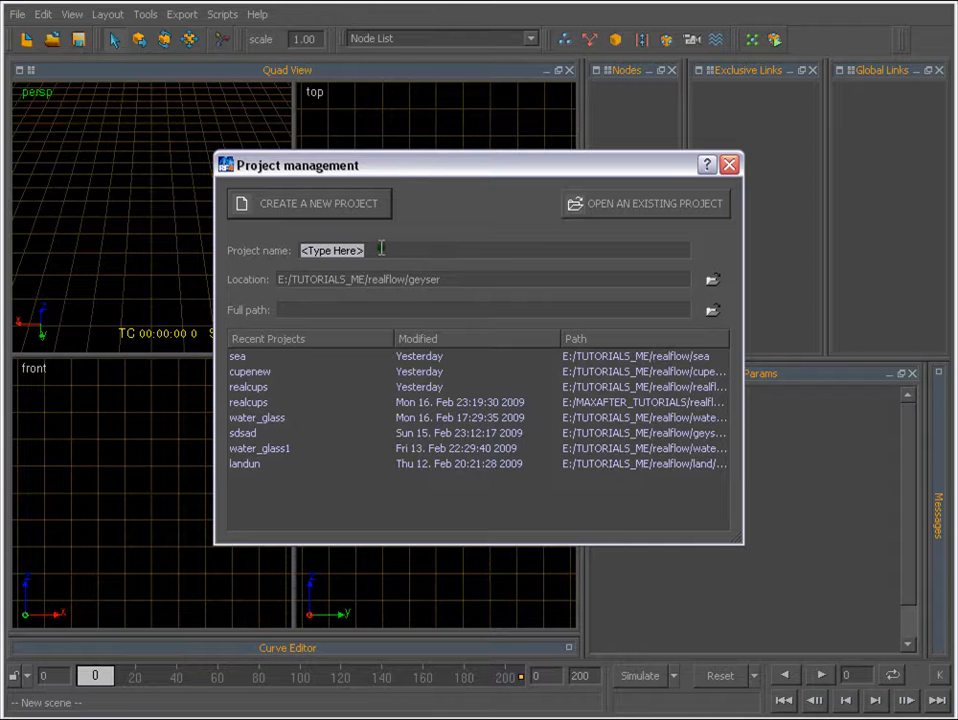
text(tutorial)
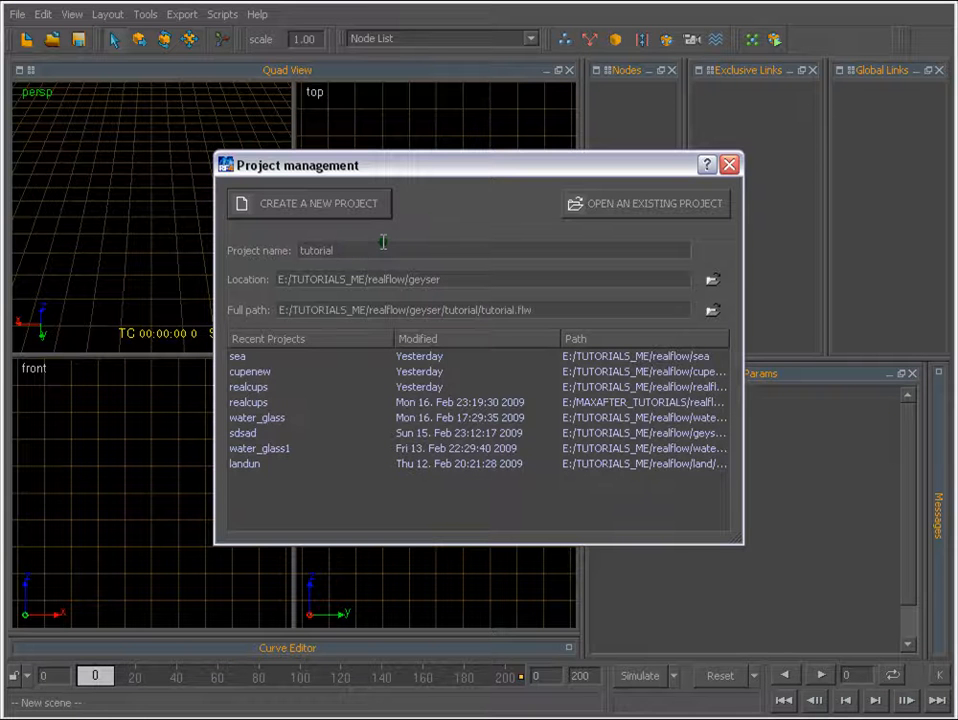
click(713, 281)
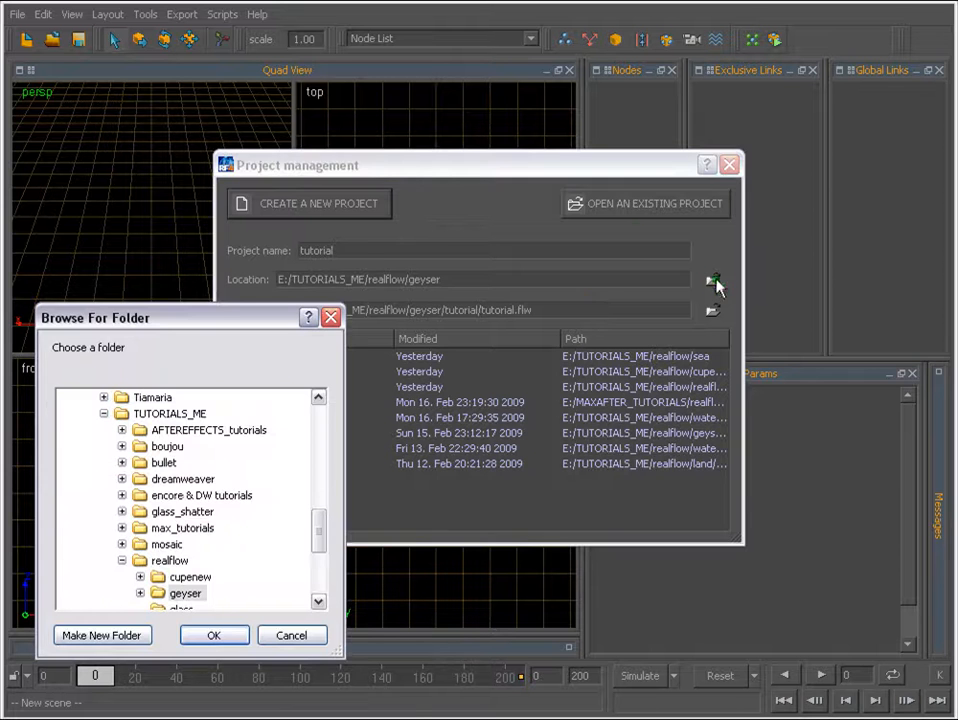
click(172, 561)
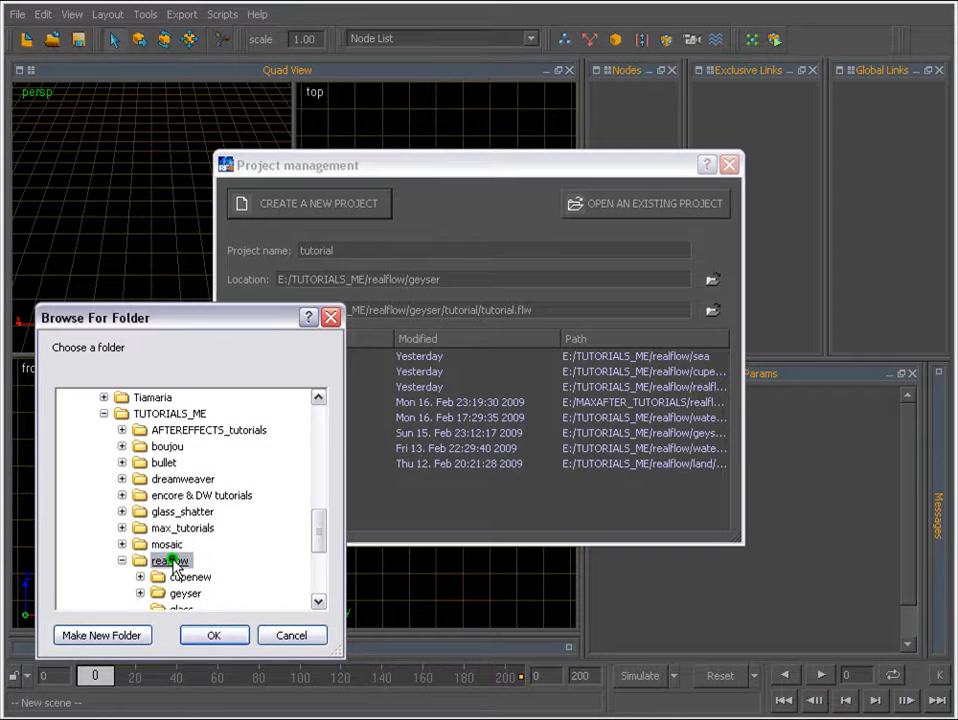
click(213, 635)
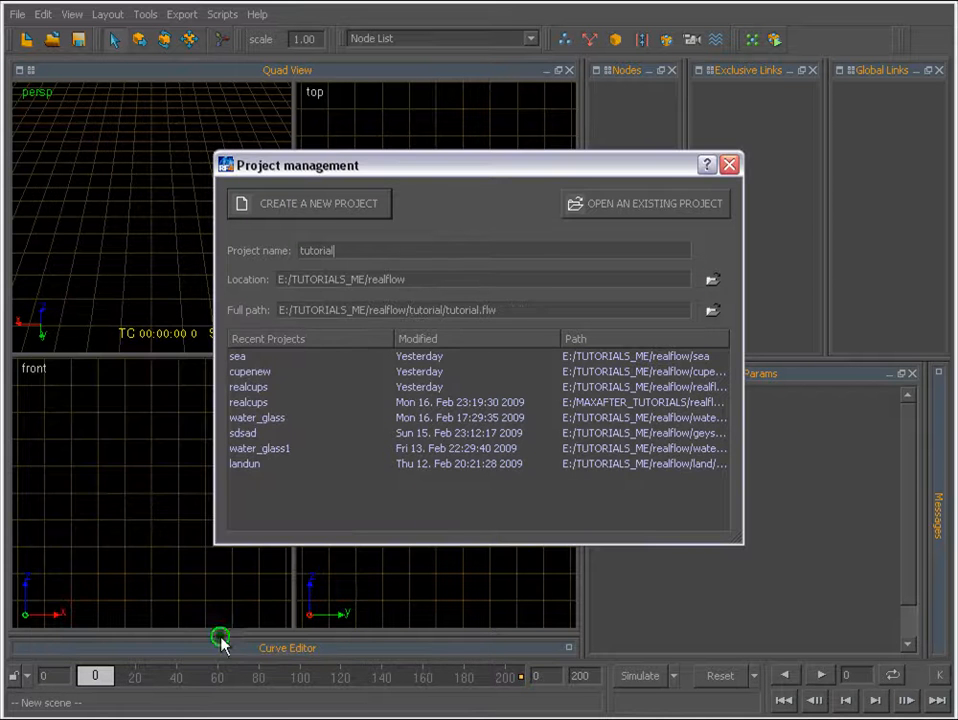
click(327, 204)
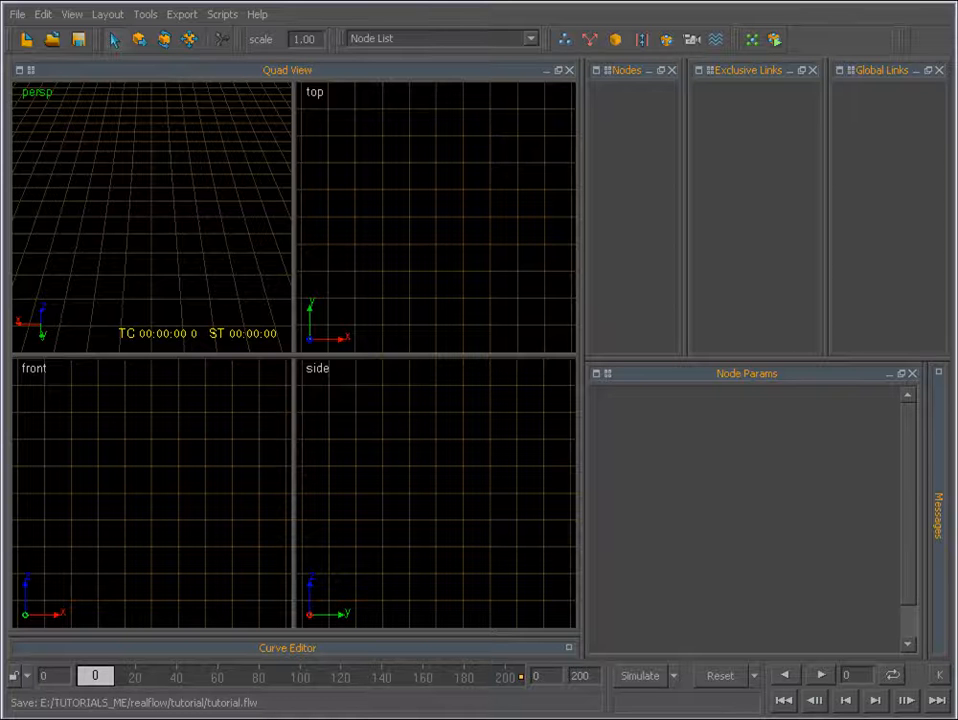
Inspect the contents of the new tutorial project folder in Windows Explorer, and return to RealFlow.
key(alt+Tab)
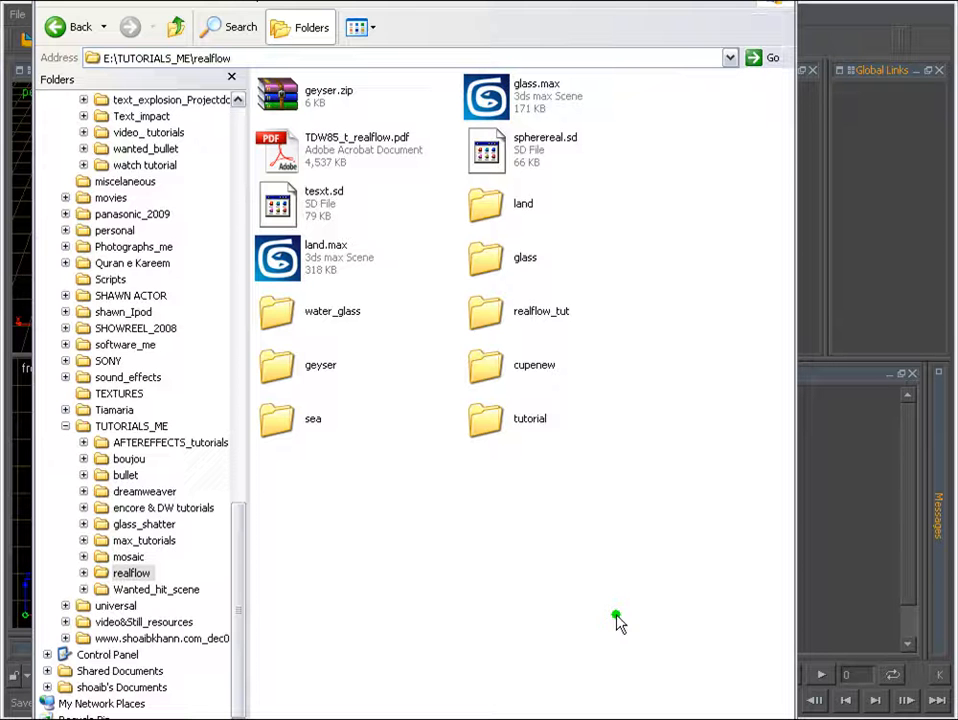
double_click(497, 424)
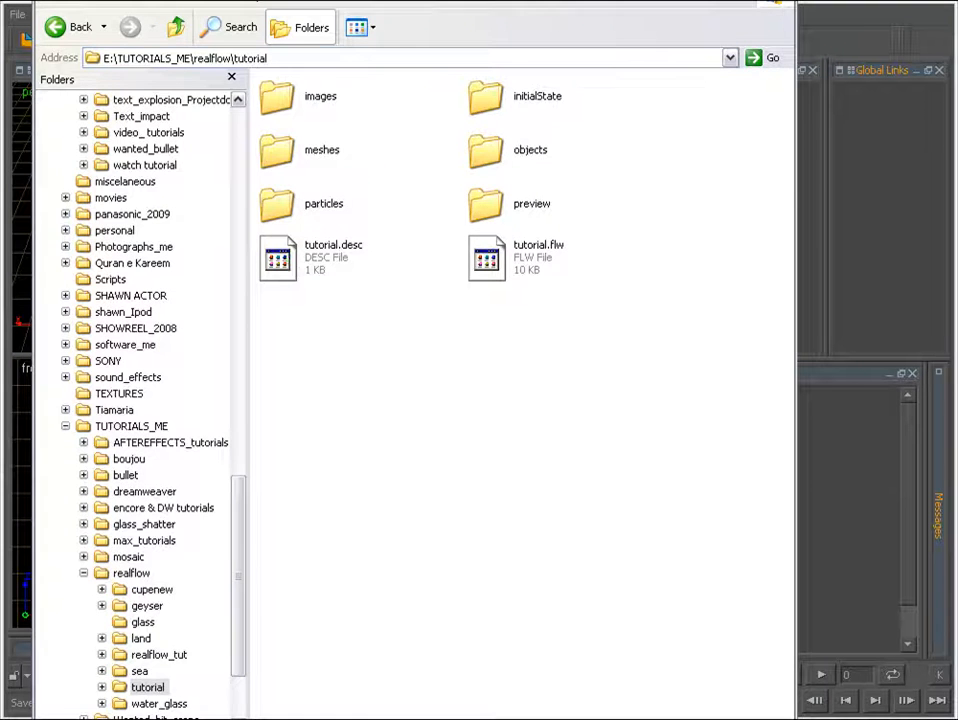
key(alt+Tab)
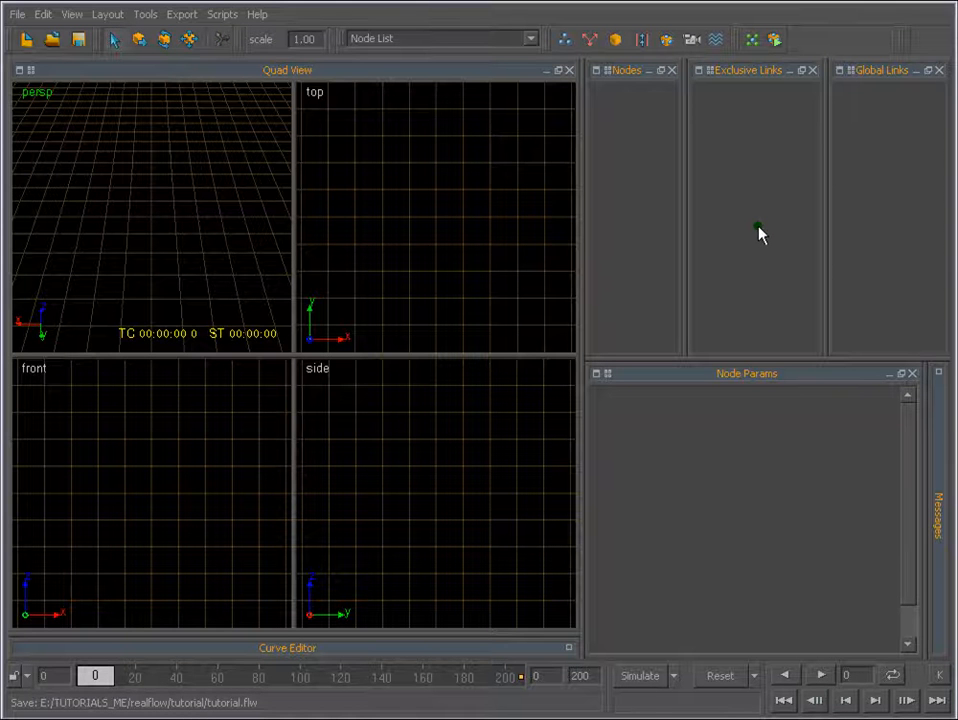
Replace the quad view with a single perspective view.
right_click(158, 177)
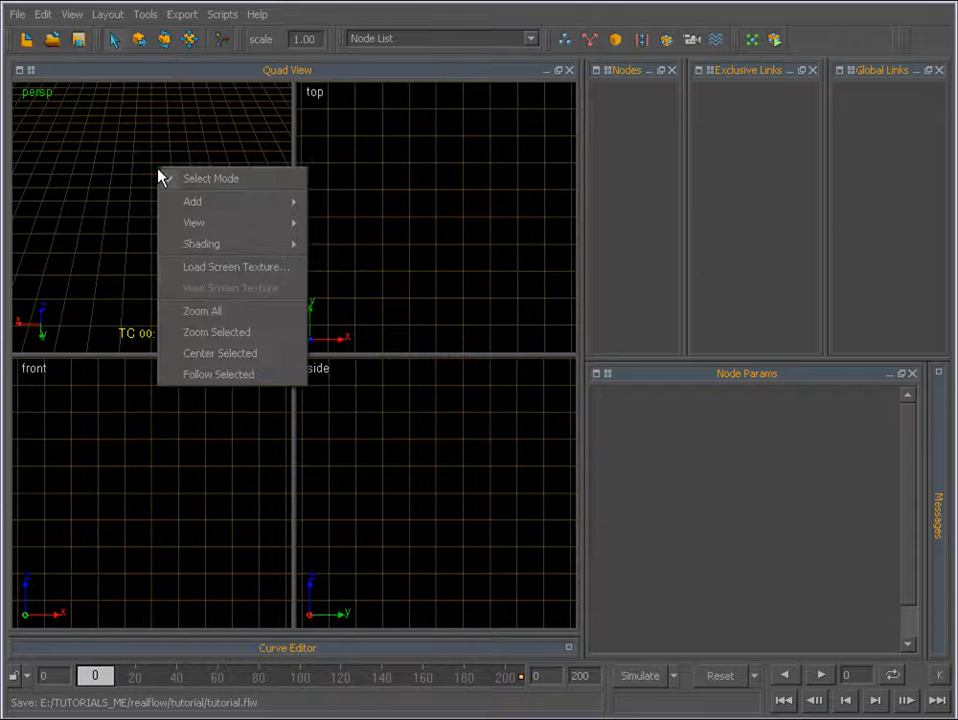
click(19, 70)
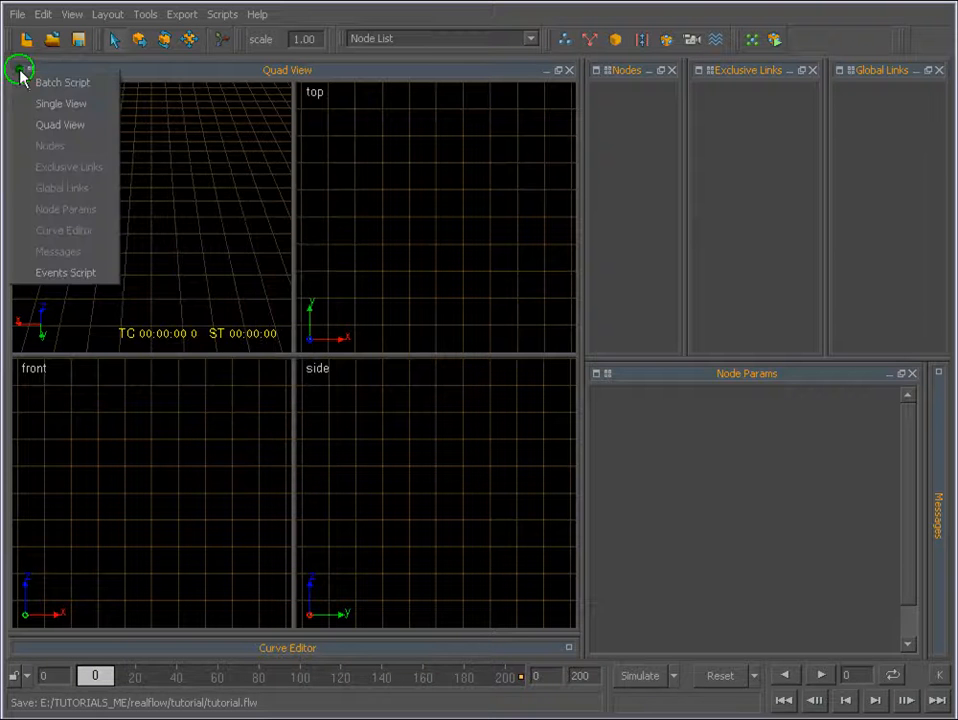
click(45, 103)
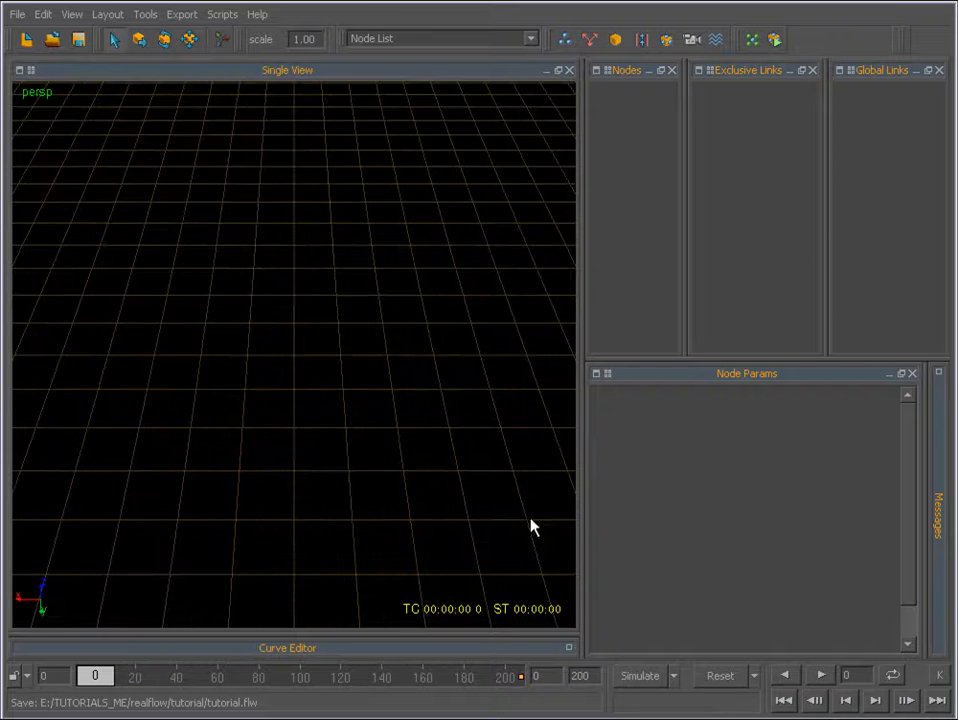
Import the scene data file cupnew.sd from the realflow_tut folder into the project.
click(17, 15)
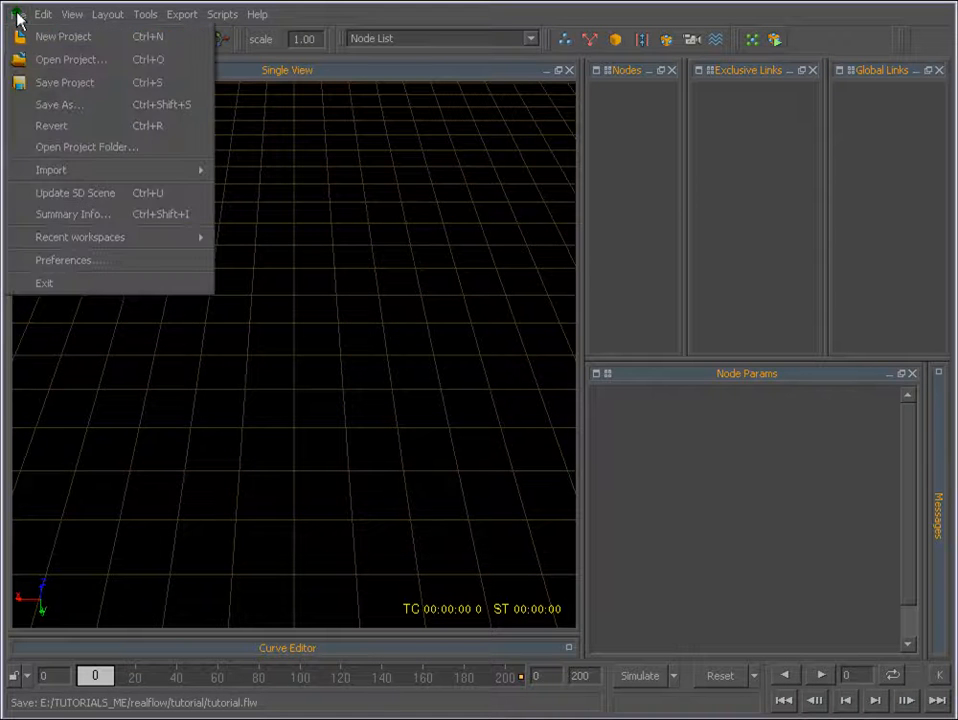
mouse_move(58, 172)
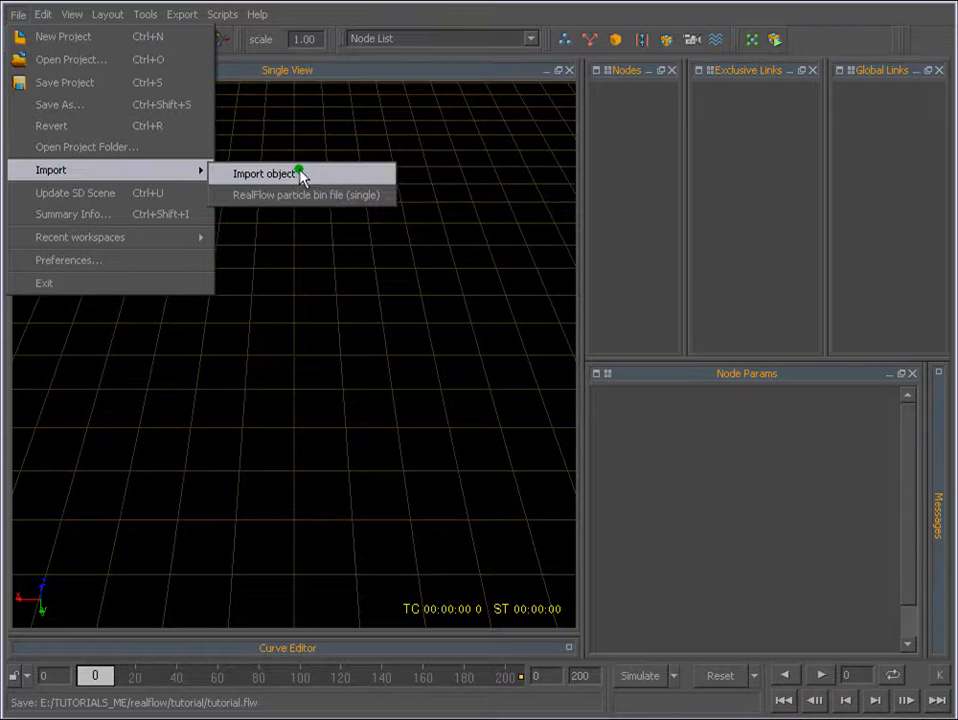
click(301, 175)
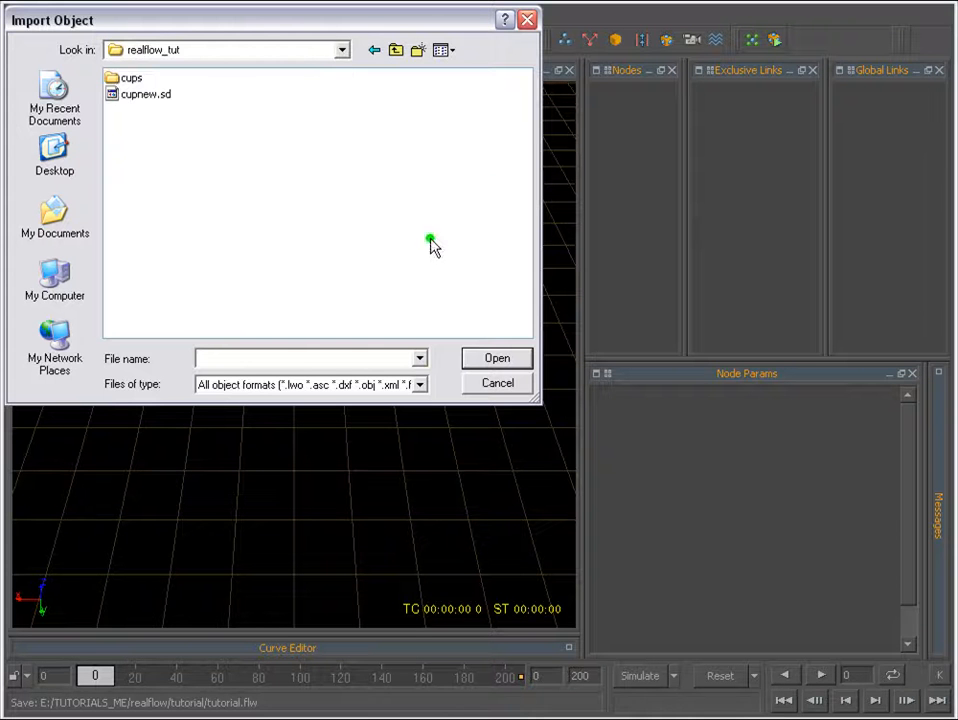
click(132, 95)
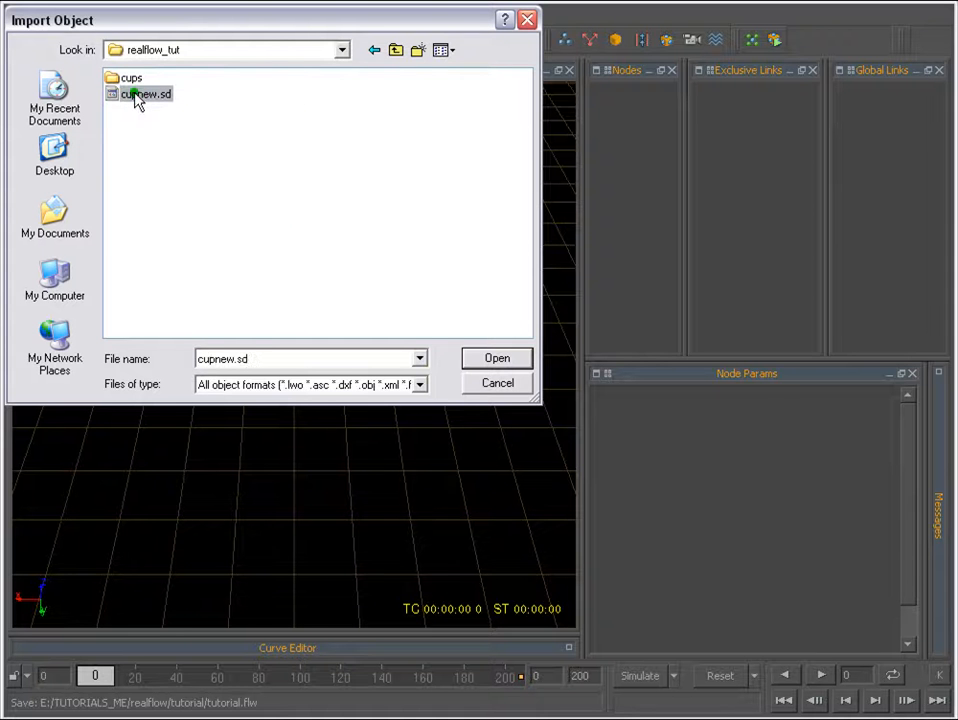
click(494, 360)
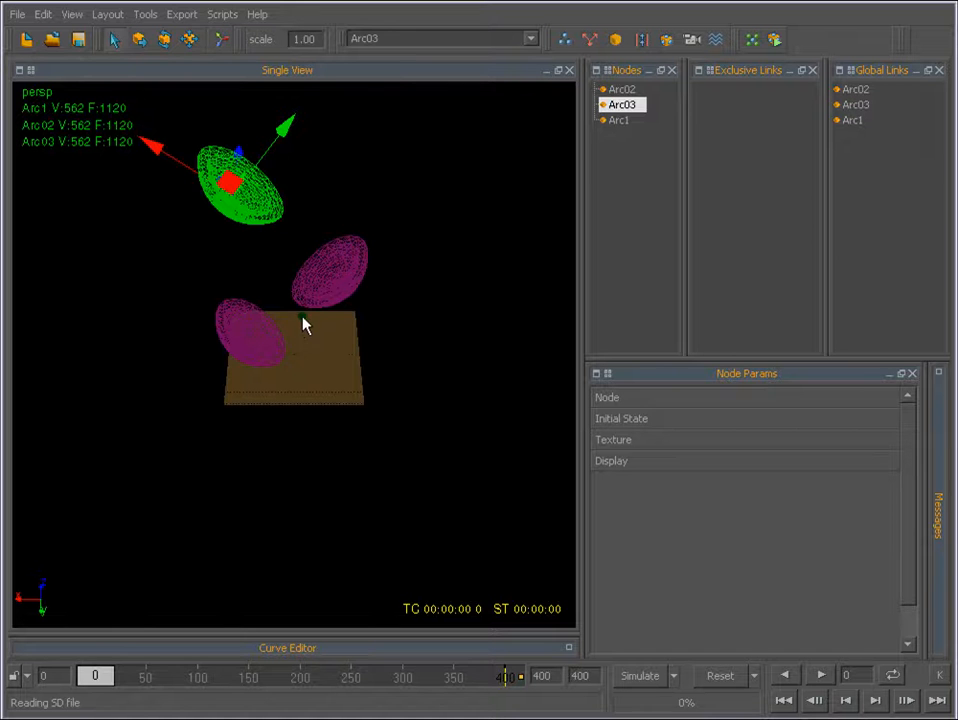
Set the scene scale to 0.015 to shrink the imported cups relative to the grid.
alt+middle_drag(301, 269, 336, 297)
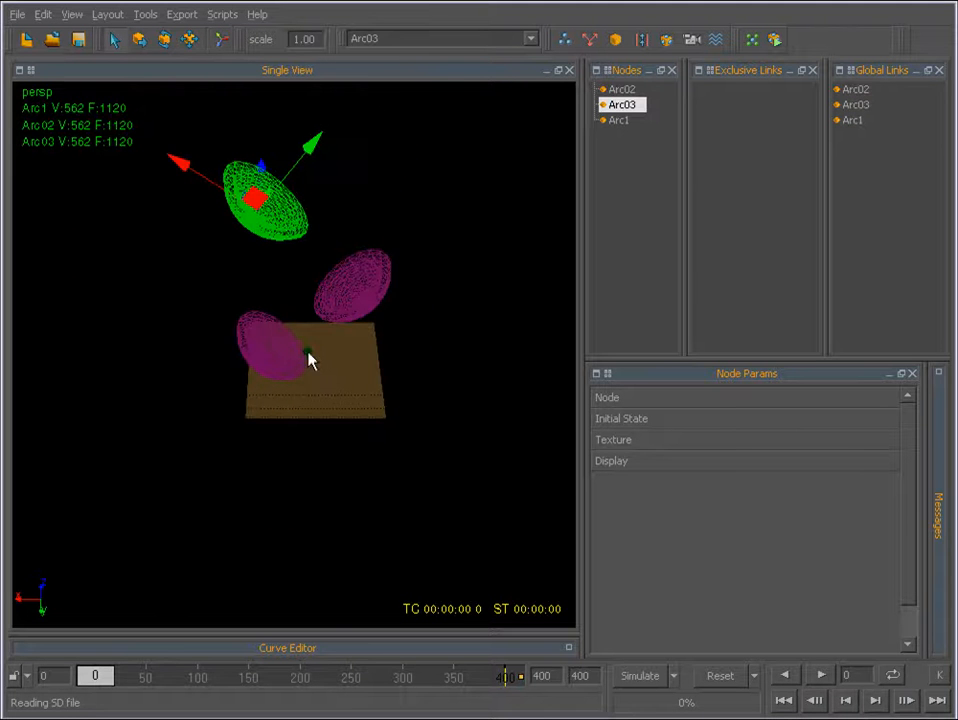
alt+drag(325, 355, 205, 342)
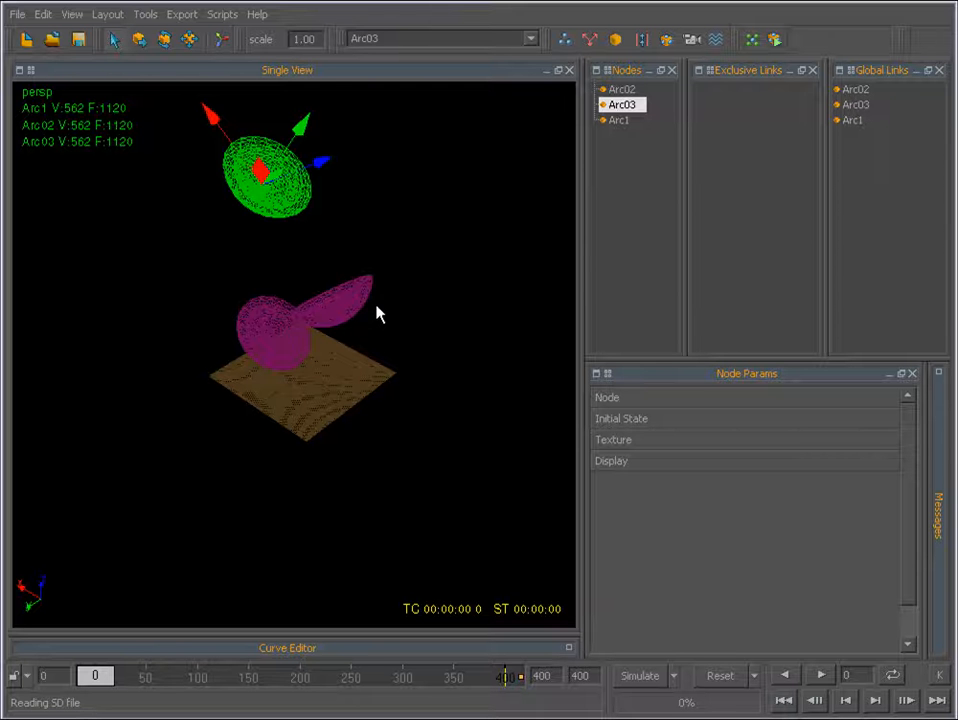
alt+right_drag(378, 312, 358, 219)
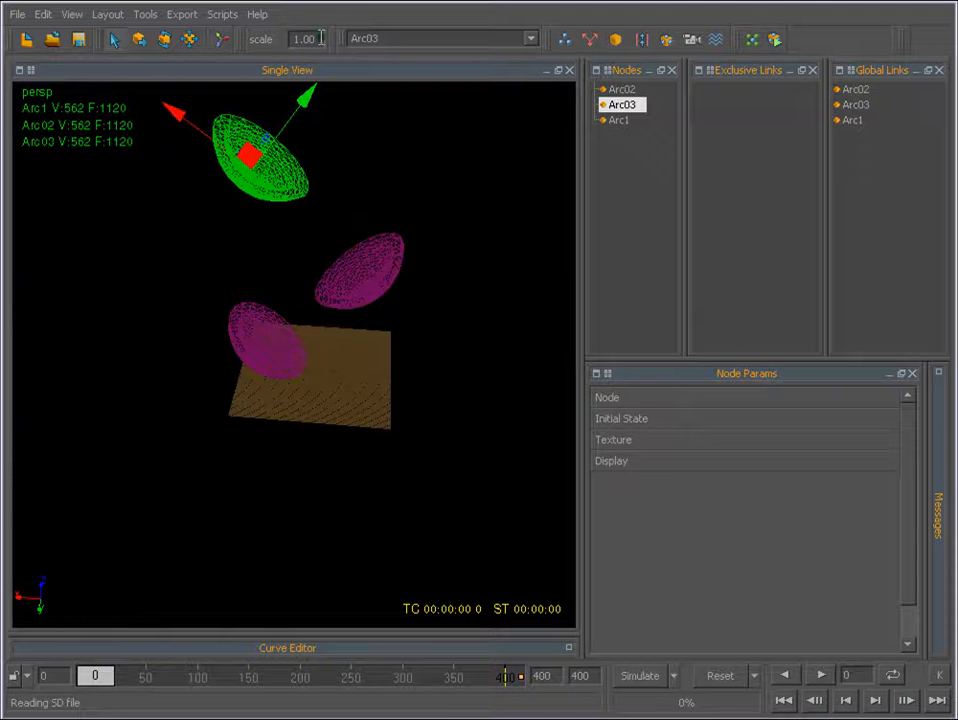
drag(321, 38, 219, 36)
text(.015)
key(Return)
alt+right_drag(430, 340, 303, 342)
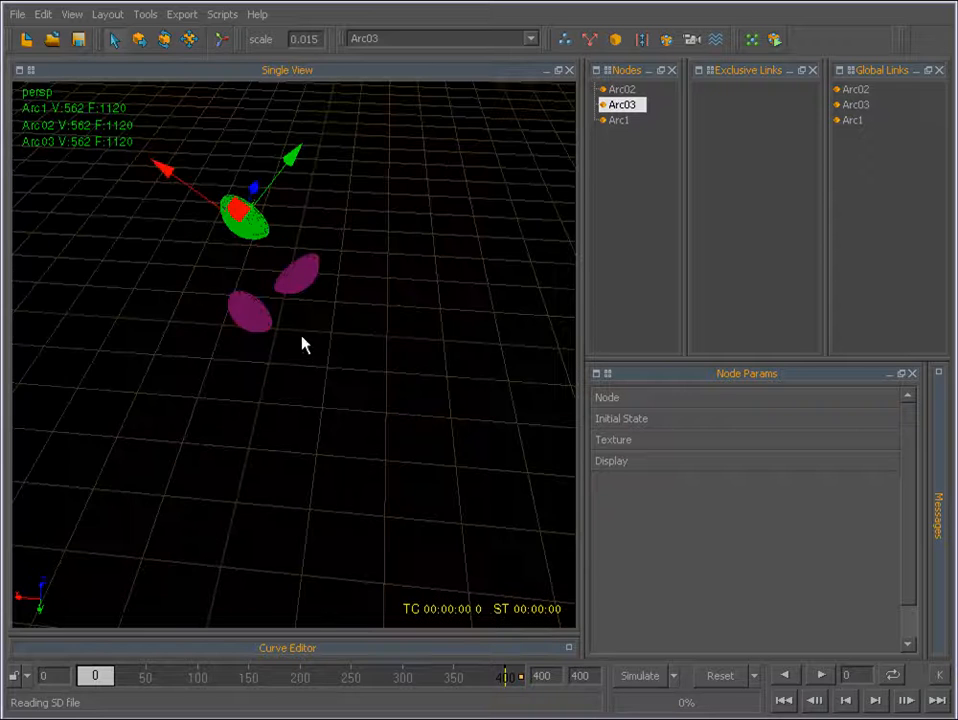
alt+drag(355, 452, 310, 364)
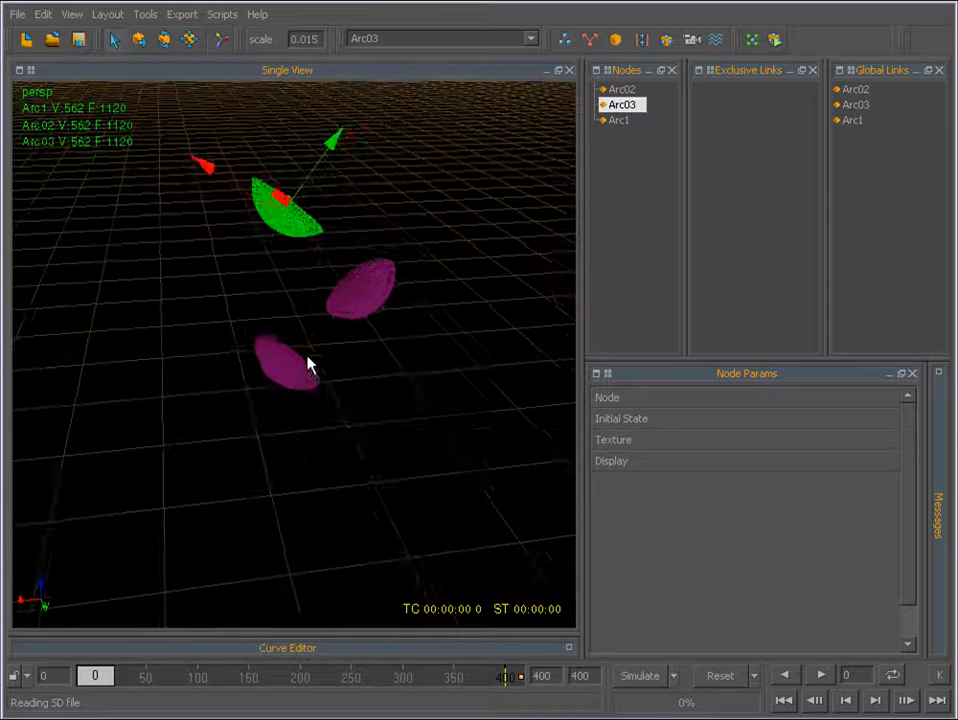
Clear the cup selection and add a circle emitter to the scene.
click(308, 362)
mouse_move(308, 334)
alt+middle_down()
mouse_move(319, 317)
mouse_move(297, 348)
alt+middle_up()
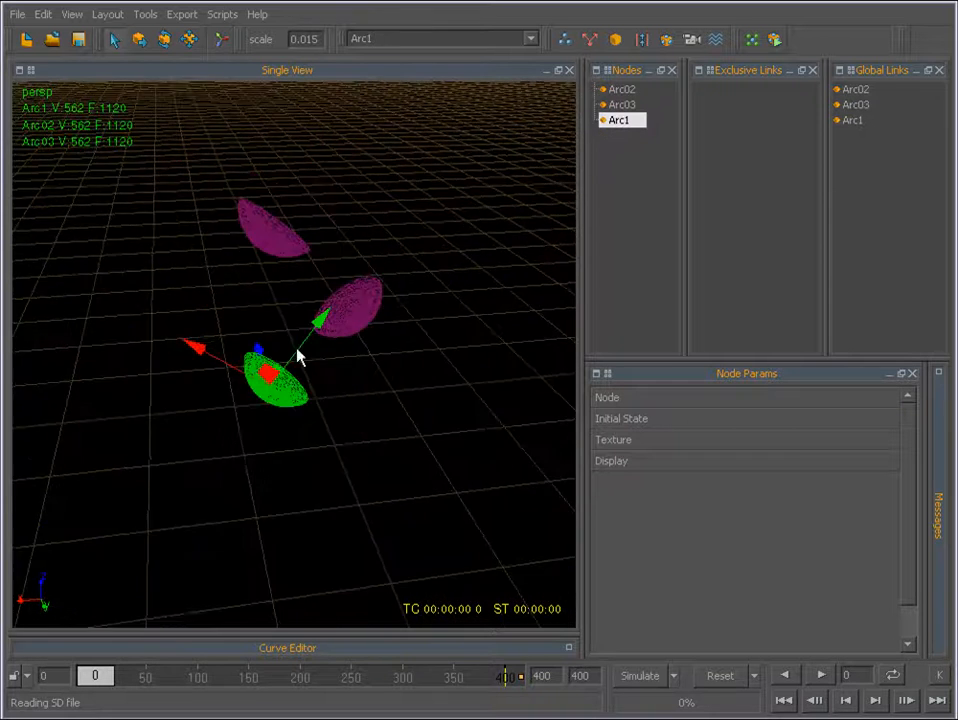
click(464, 378)
alt+drag(424, 314, 481, 350)
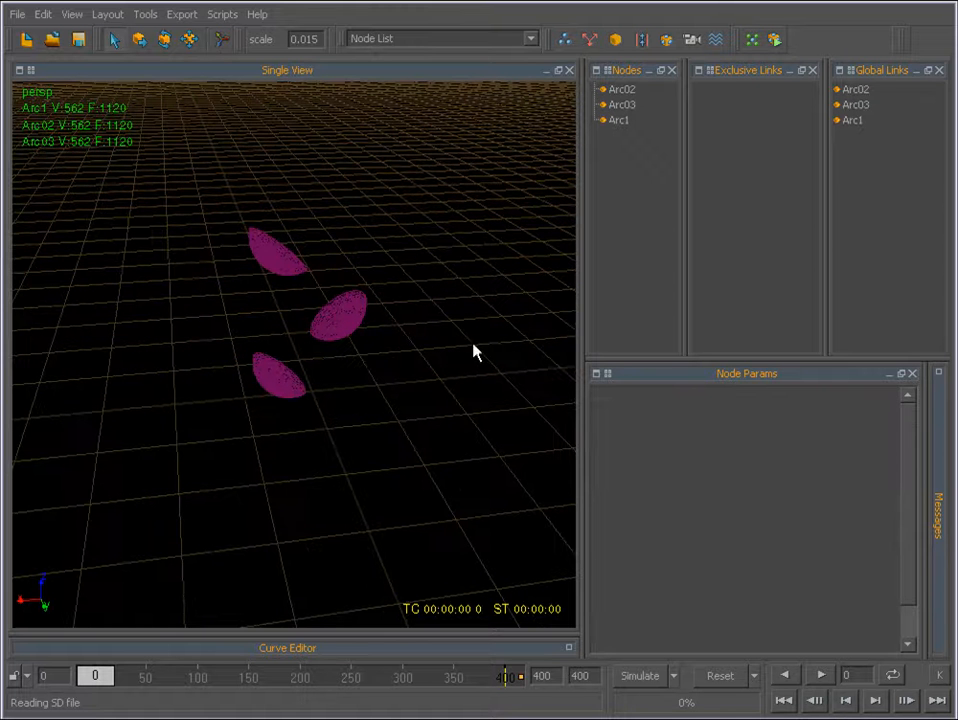
click(565, 42)
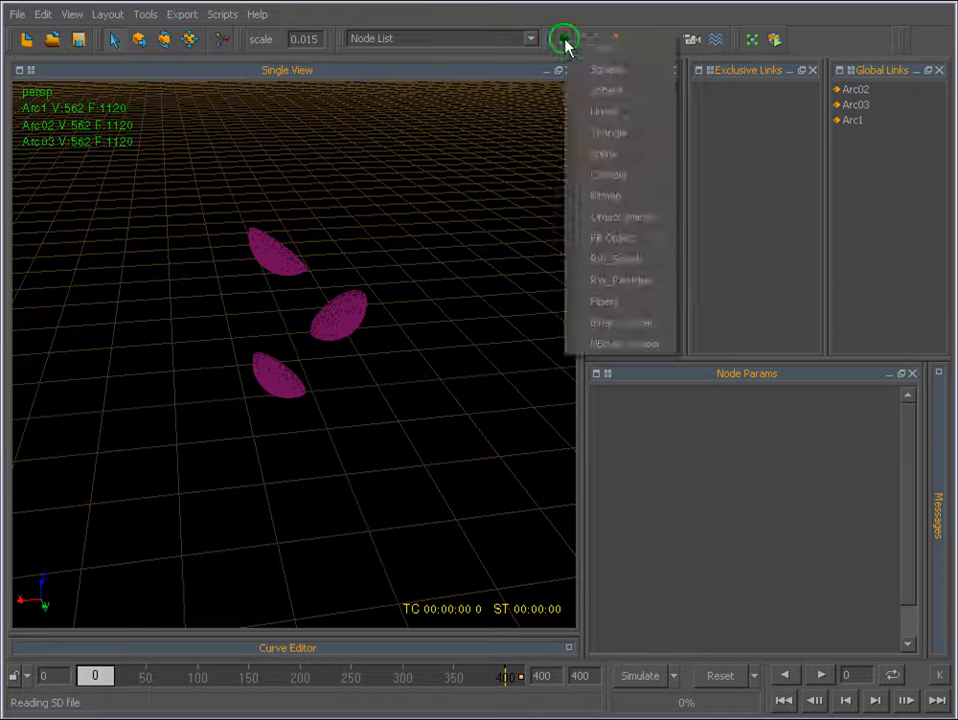
click(590, 45)
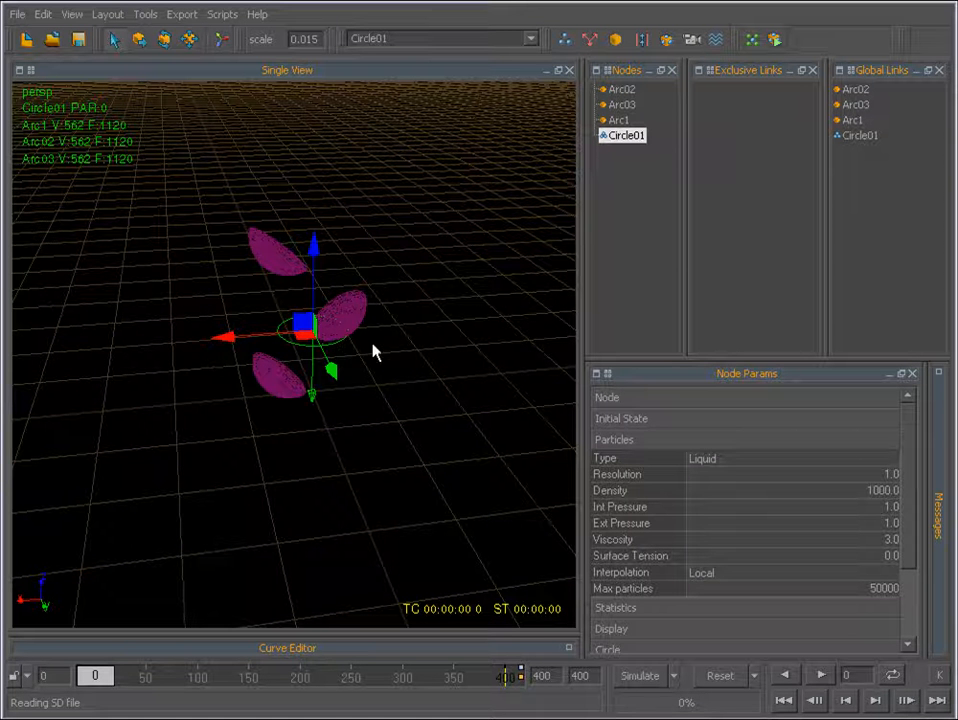
Move the circle emitter straight up above the three cups and set its Z position to 3.46.
click(141, 41)
drag(312, 287, 321, 141)
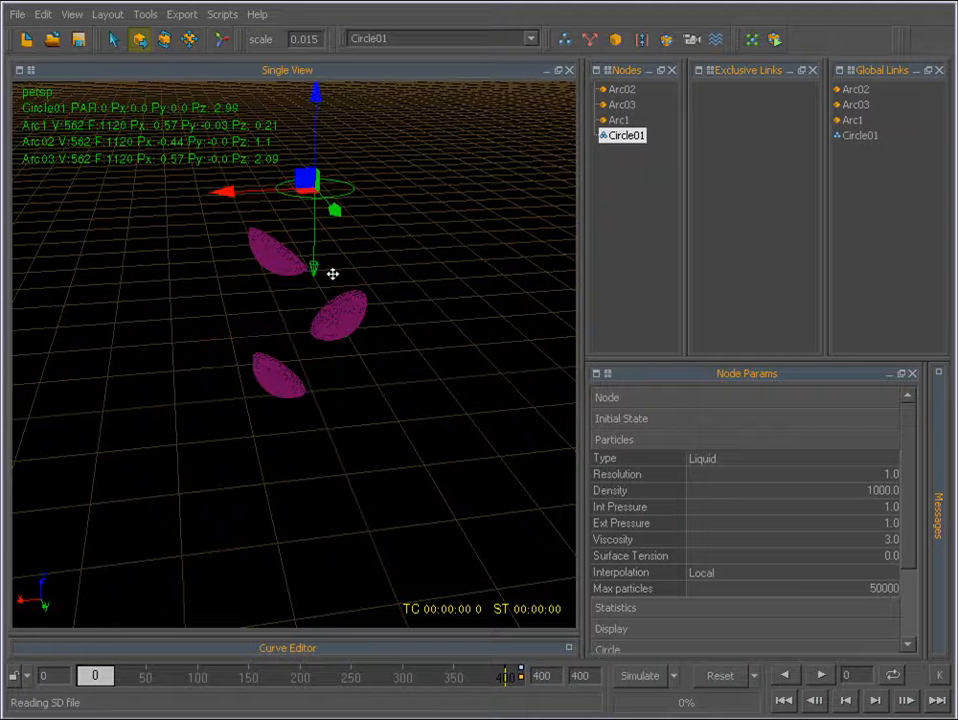
click(609, 398)
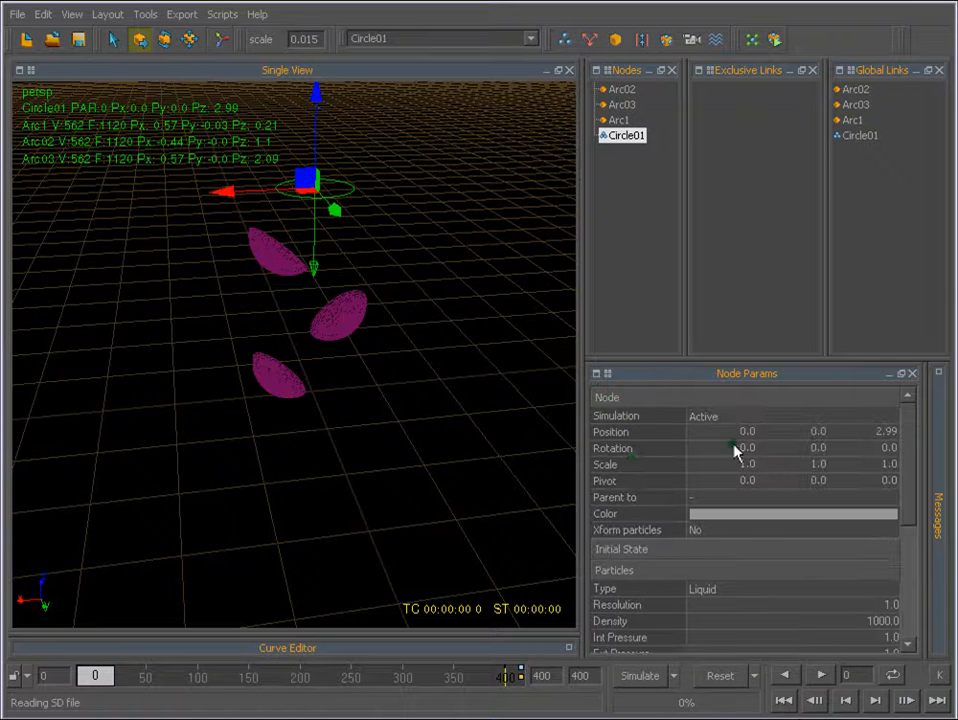
double_click(885, 432)
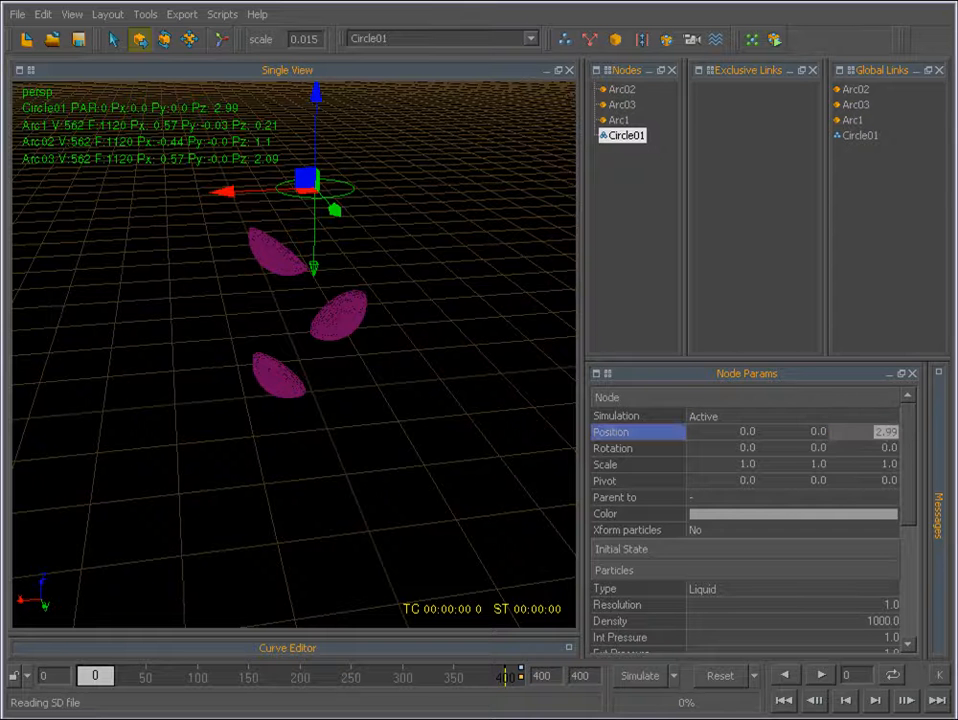
key(BackSpace)
key(Return)
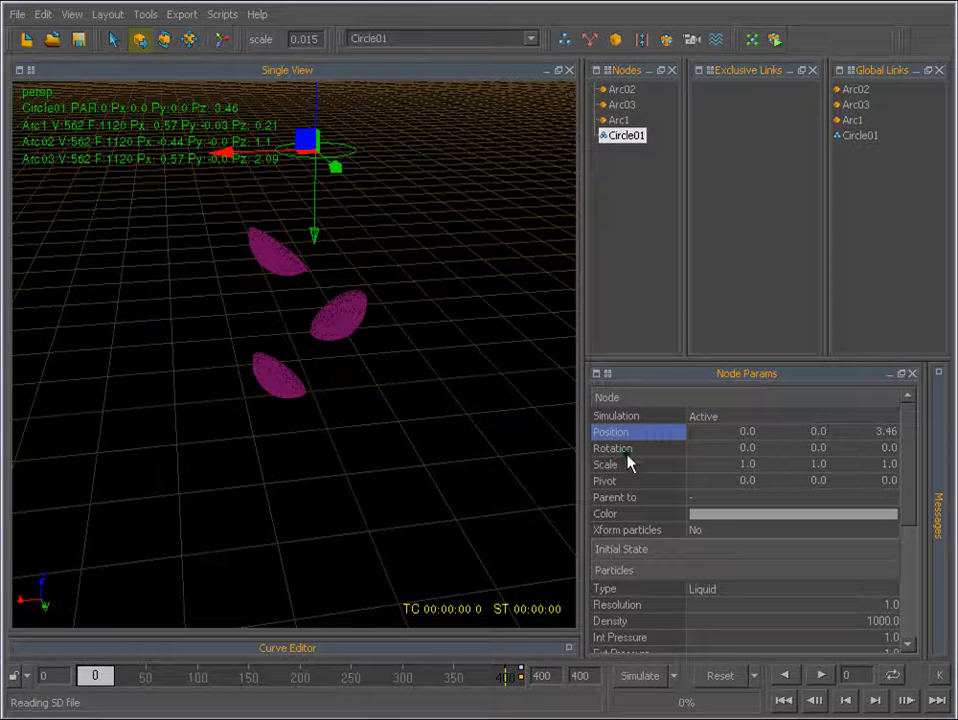
Tilt the circle emitter about its Y axis and set that rotation to -8.02.
click(163, 41)
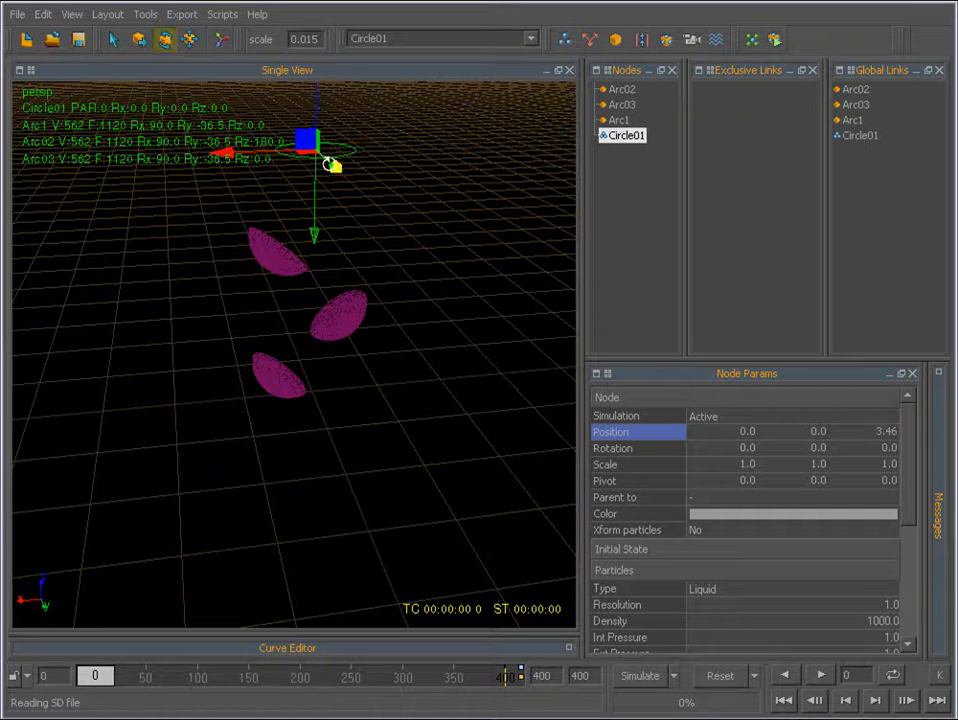
drag(335, 166, 421, 188)
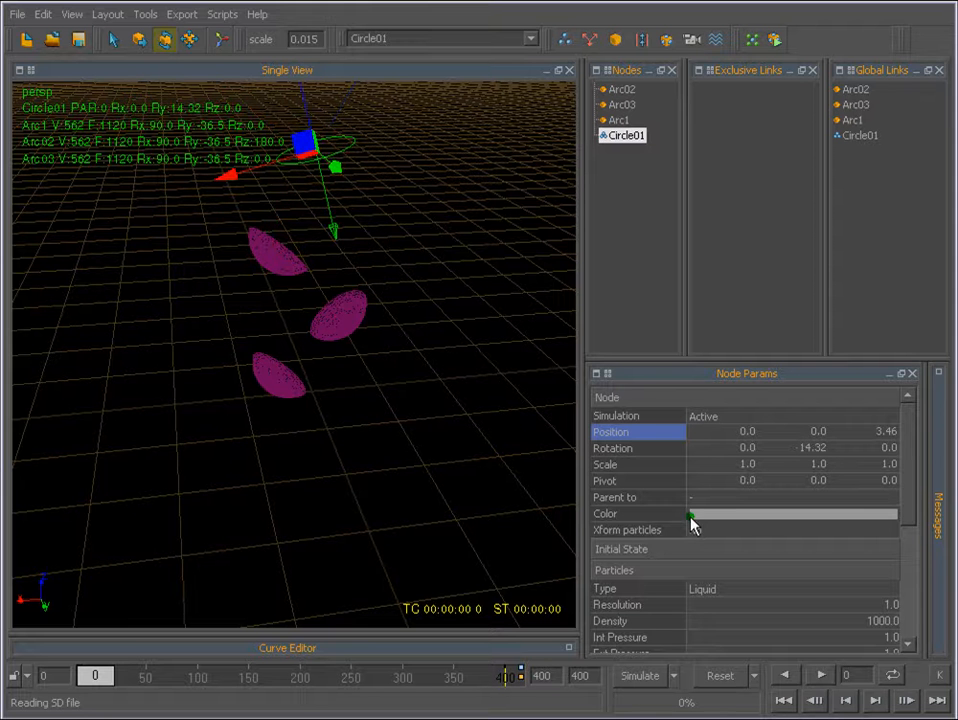
double_click(813, 449)
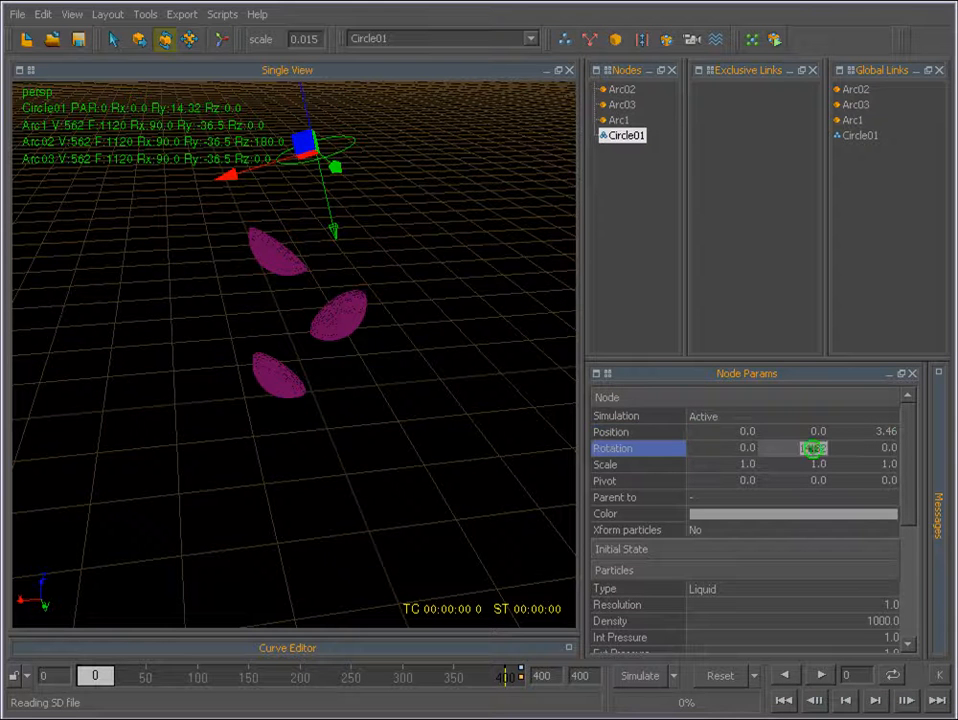
key(BackSpace)
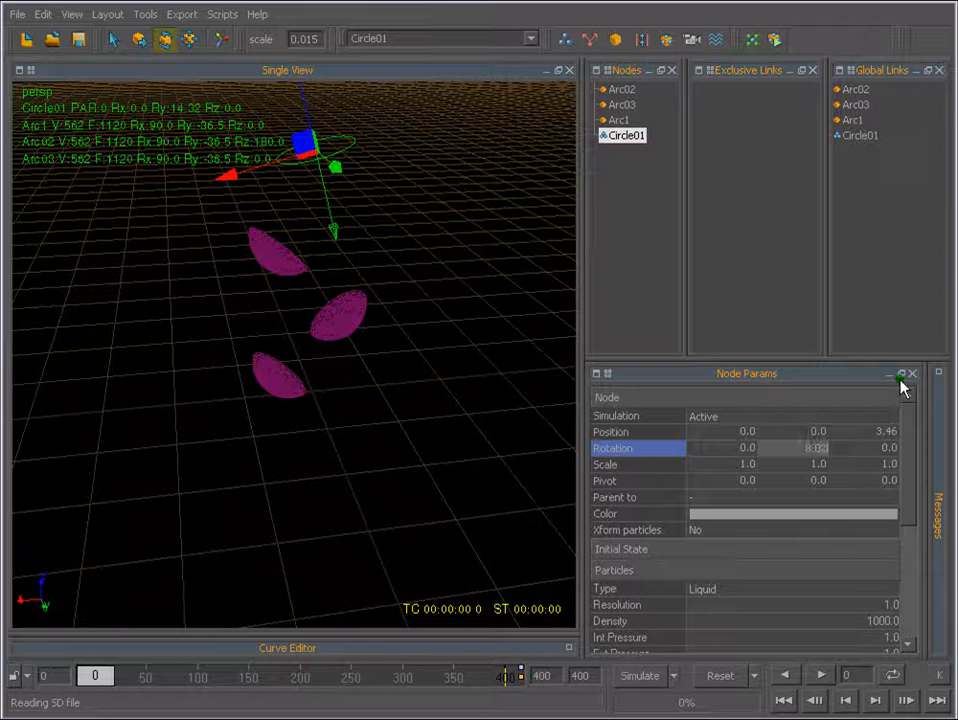
key(Return)
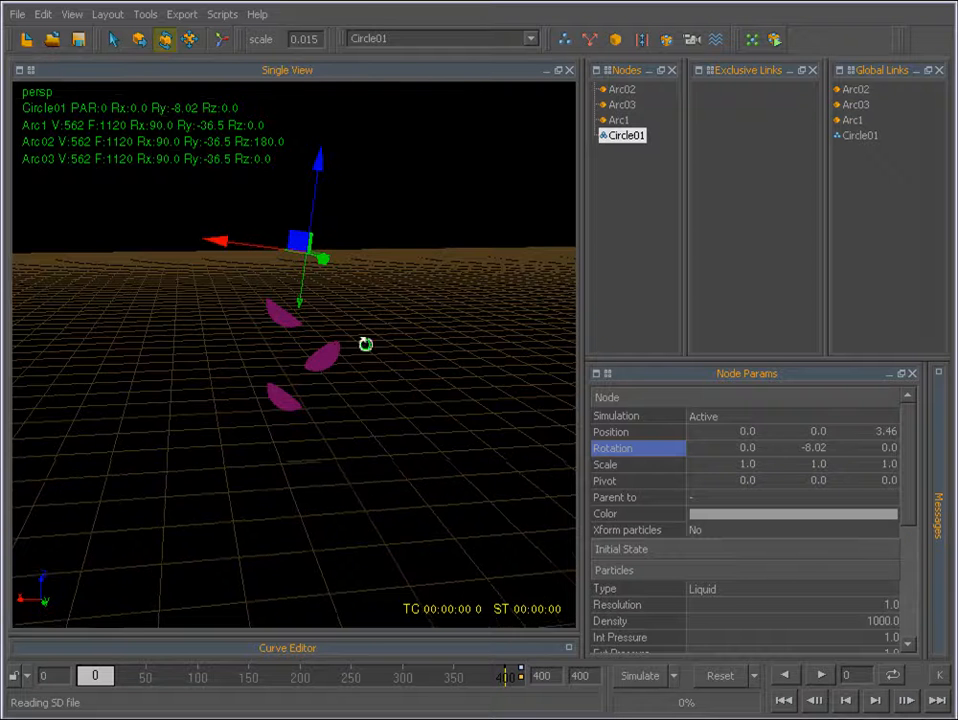
Run a test simulation of the fluid over the cups for about 34 frames, stop it, and play it back from the start.
mouse_move(365, 344)
alt+mouse_down()
mouse_move(353, 381)
mouse_move(372, 348)
alt+mouse_up()
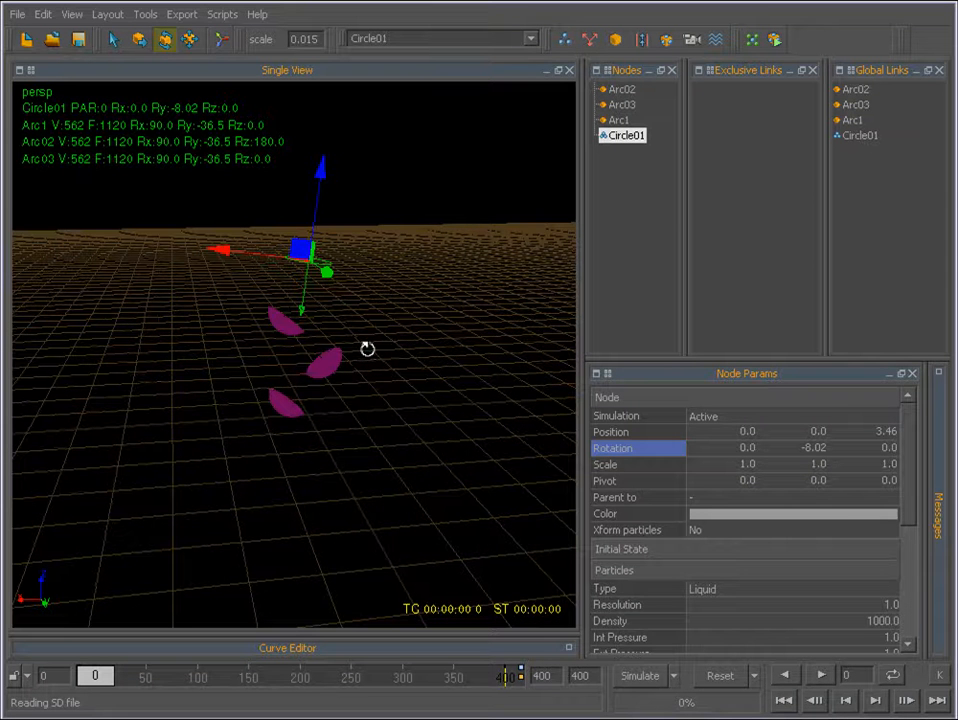
click(638, 677)
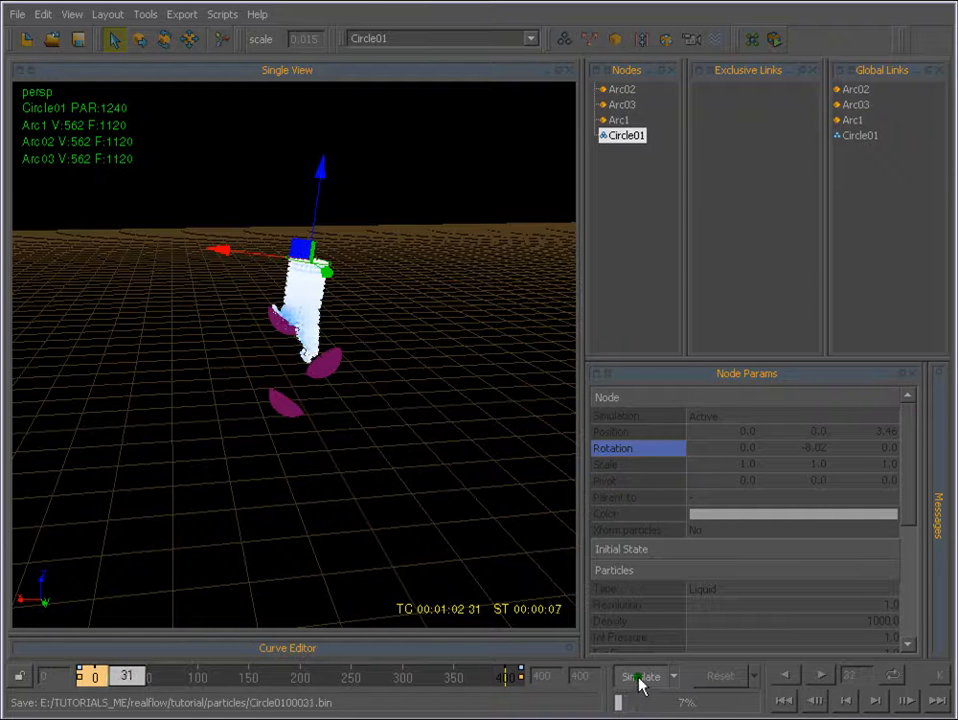
click(641, 680)
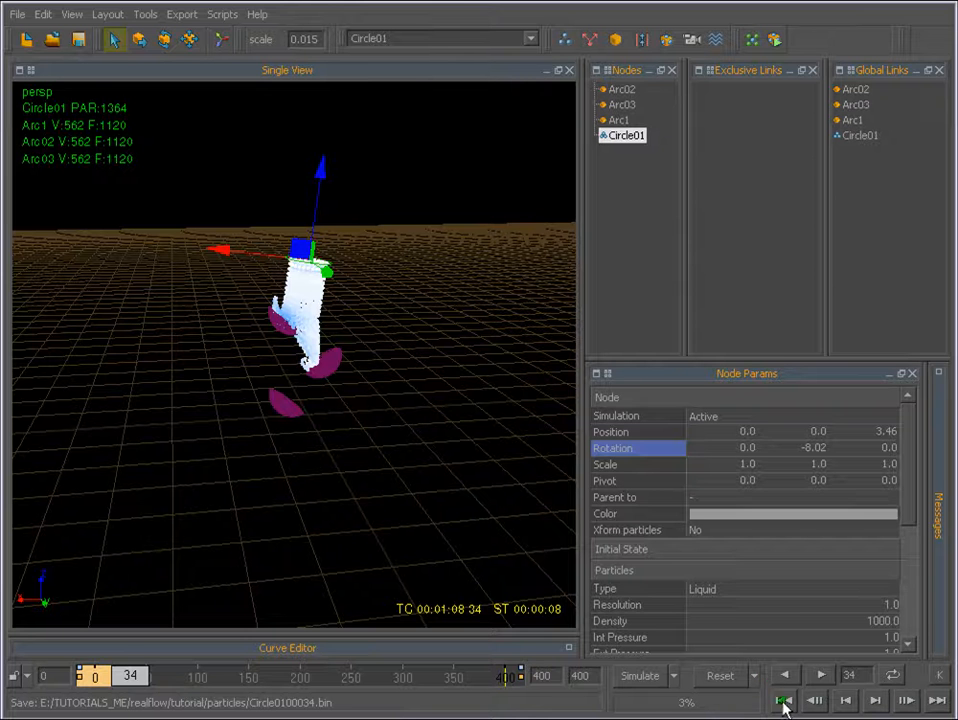
click(784, 701)
click(818, 676)
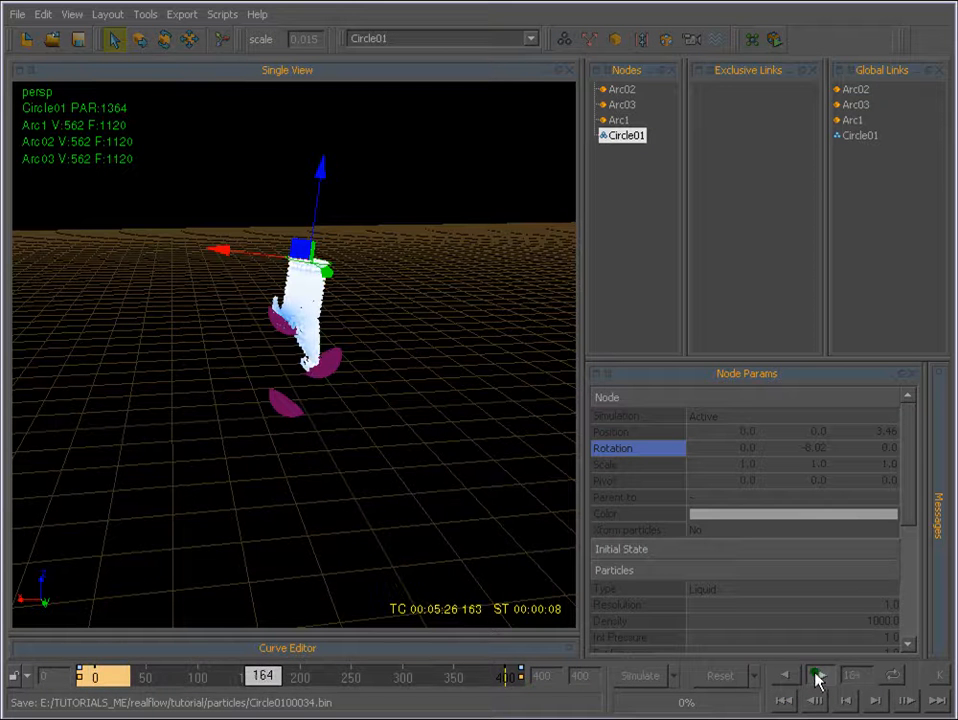
click(818, 677)
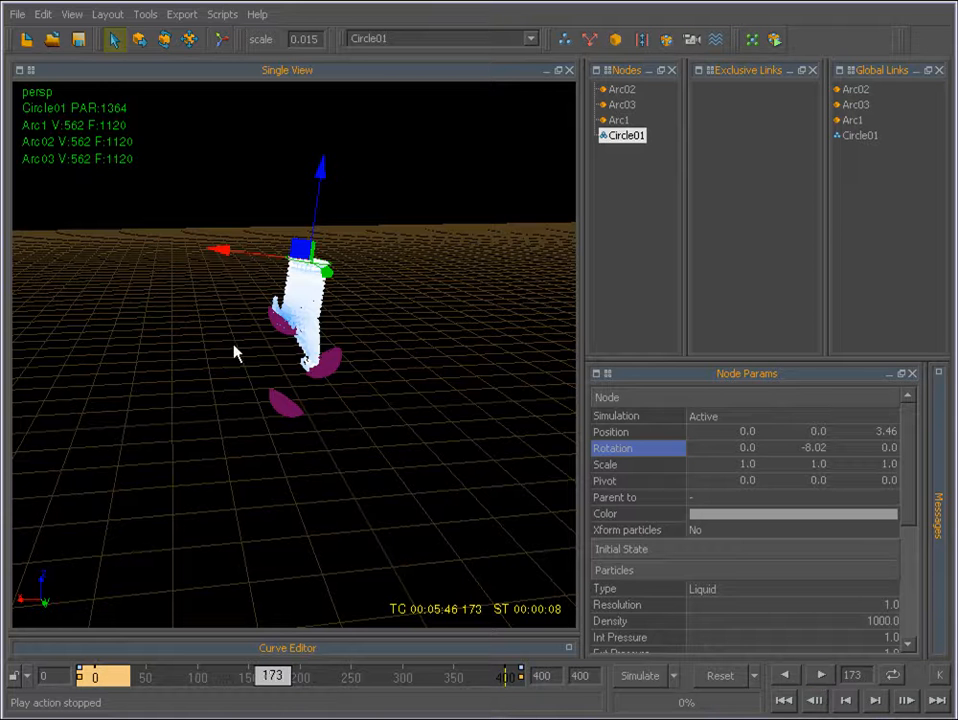
Reset the simulation to frame 0 and select the Circle01 emitter in the node list.
click(732, 682)
click(137, 446)
scroll(361, 378, up, 2)
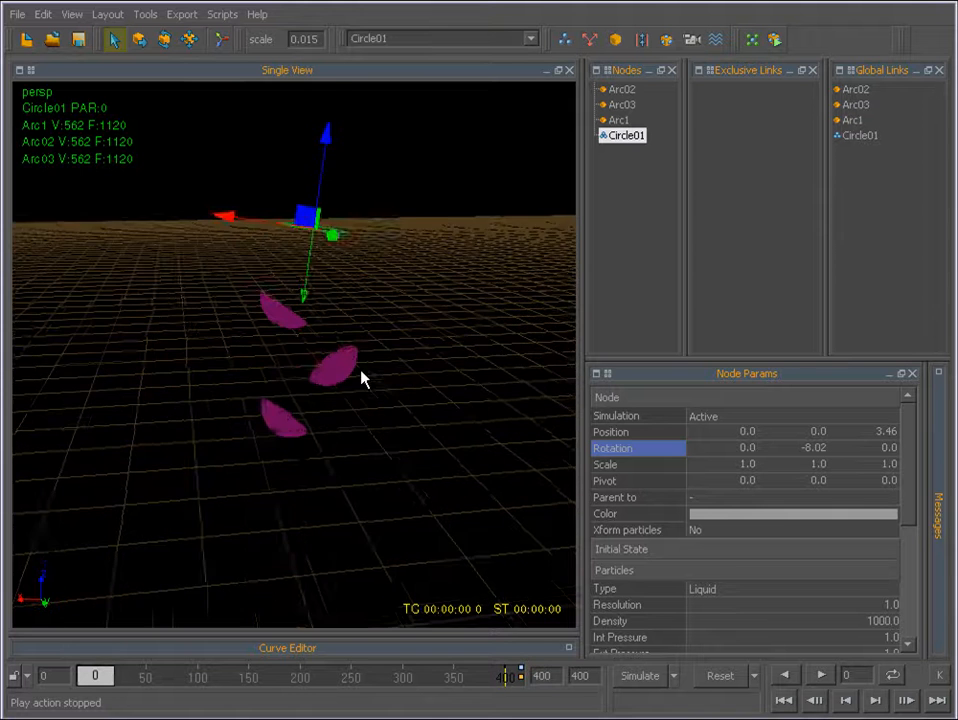
alt+drag(309, 291, 252, 263)
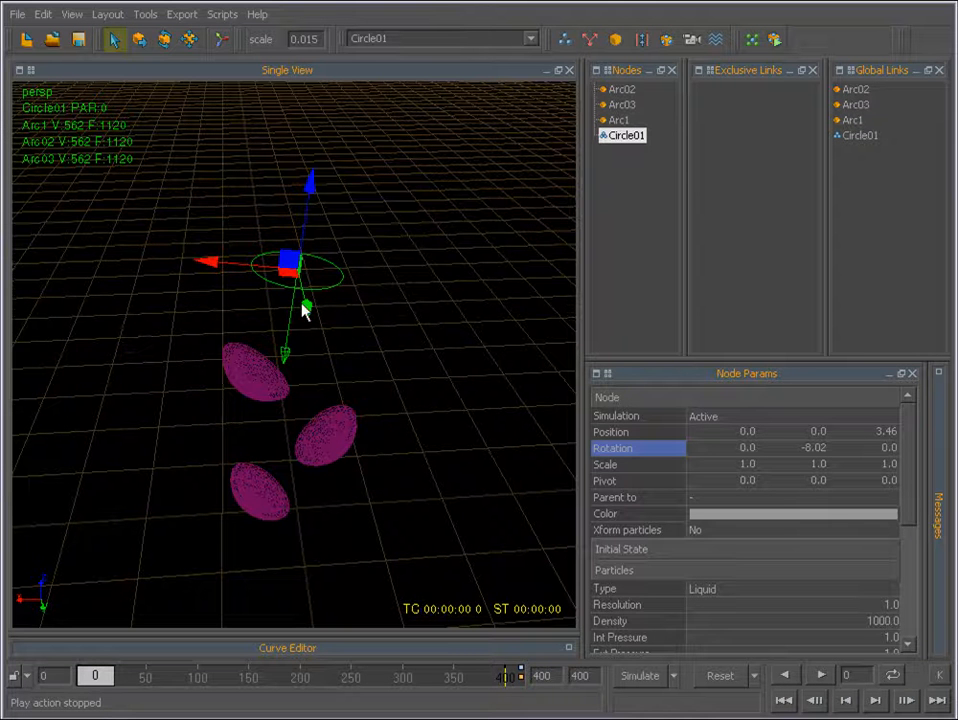
alt+drag(301, 299, 288, 352)
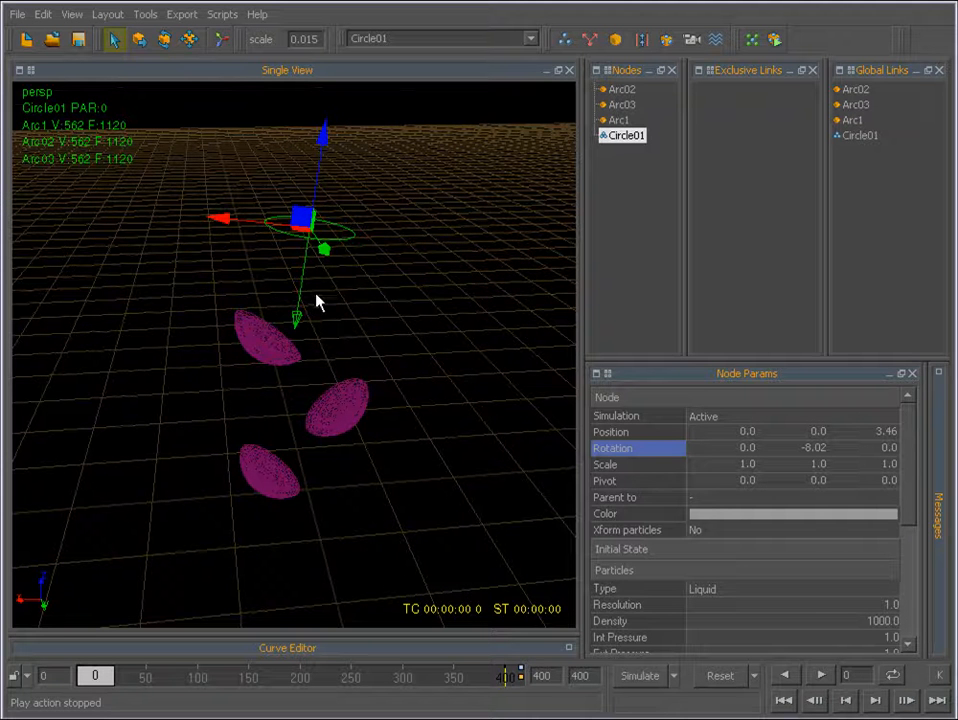
click(619, 133)
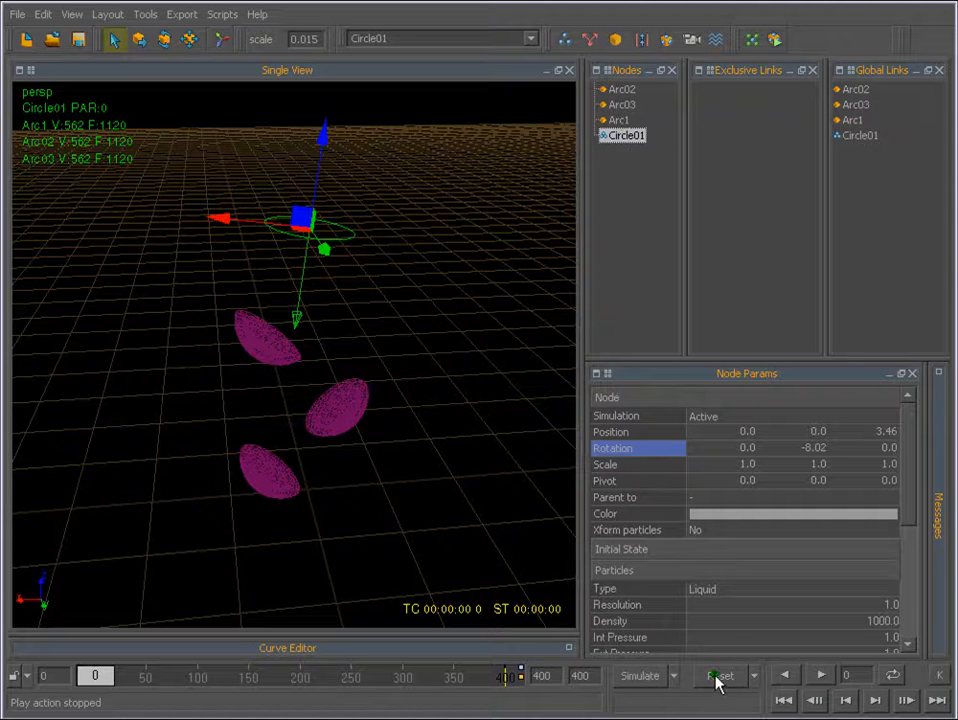
Scale the Circle01 emitter down to 0.3 on all three axes.
click(620, 90)
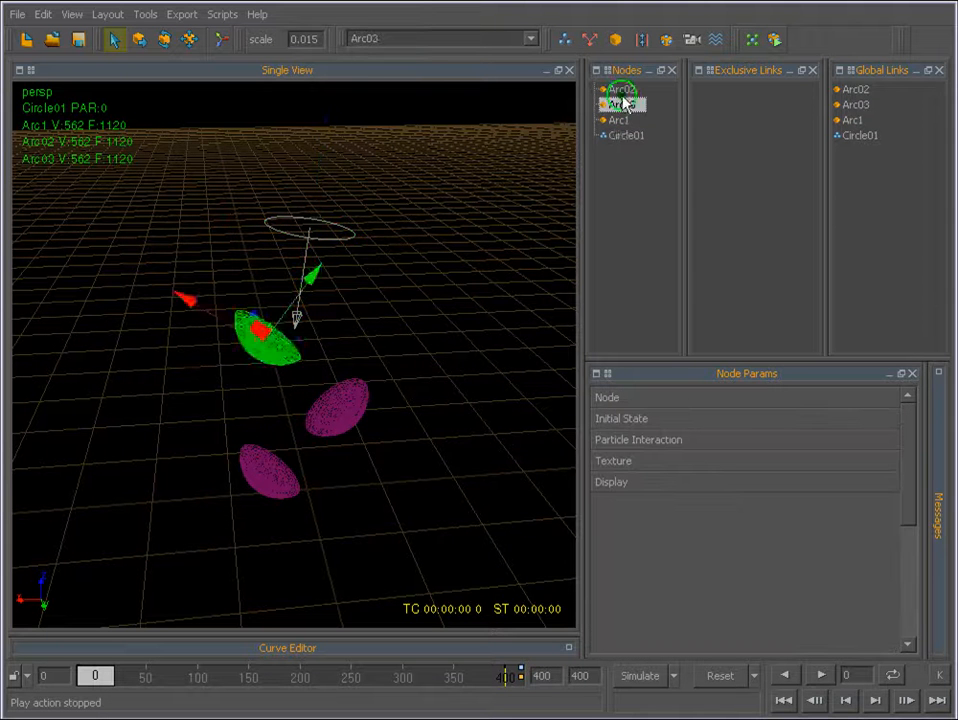
click(622, 137)
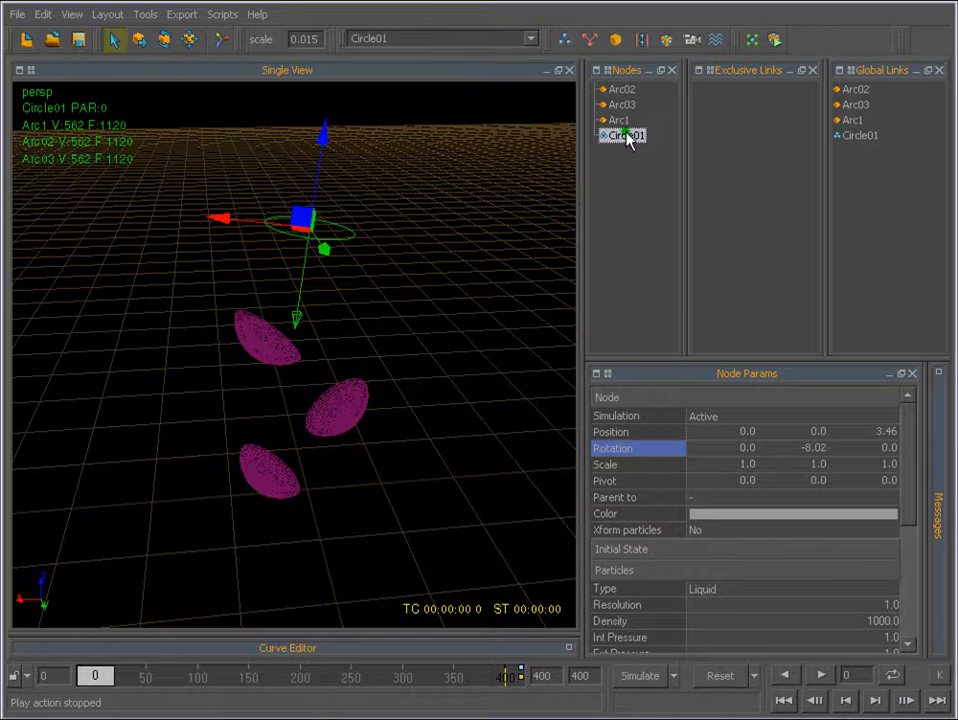
double_click(746, 464)
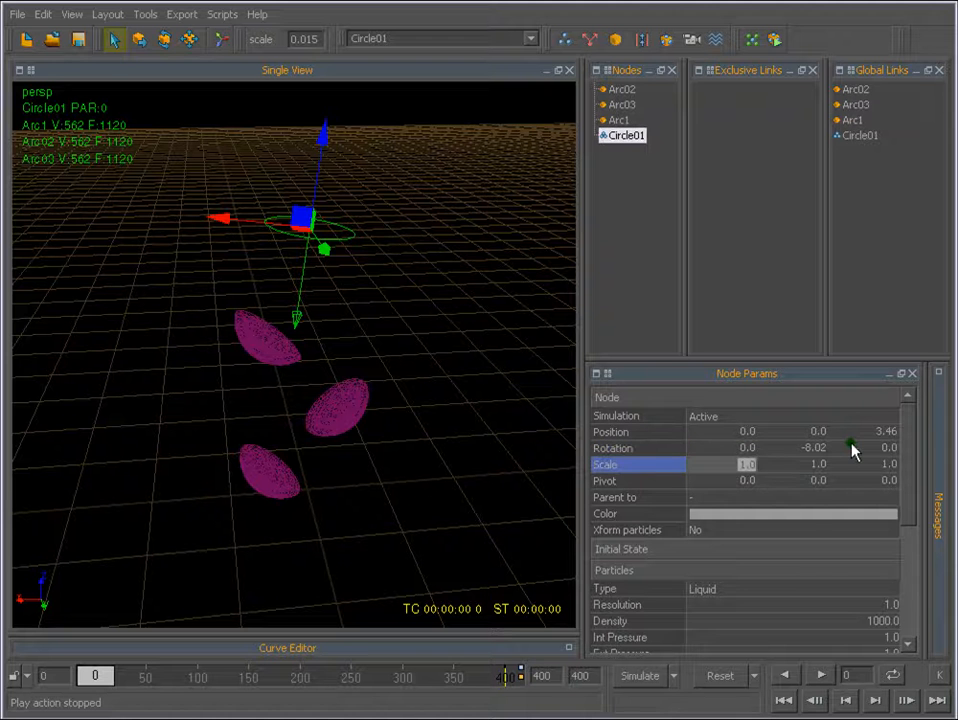
text(0.3)
key(Return)
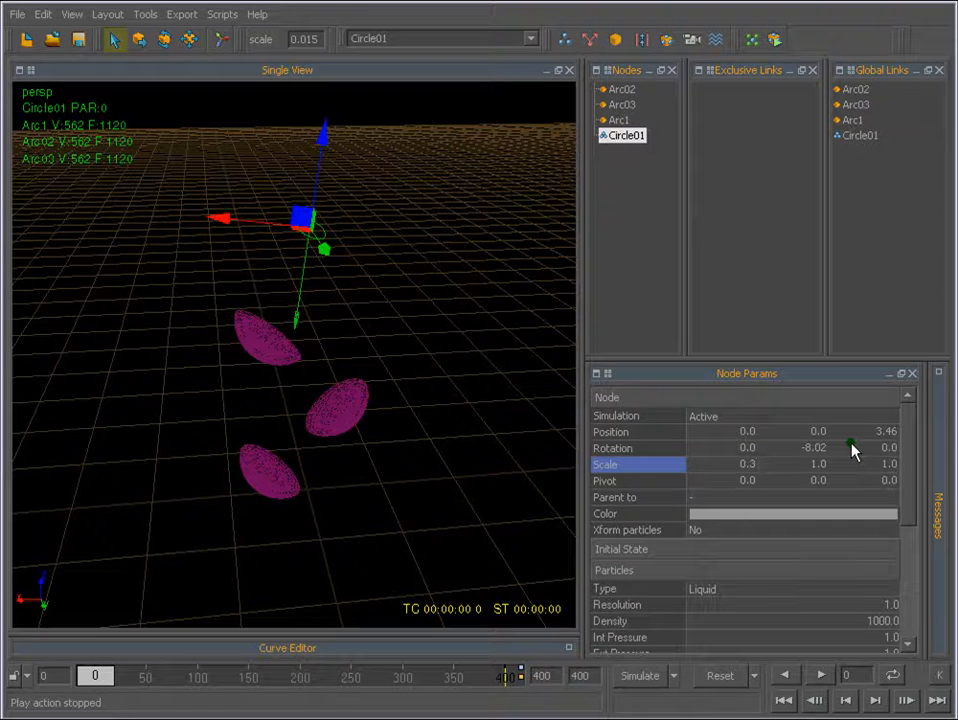
double_click(819, 462)
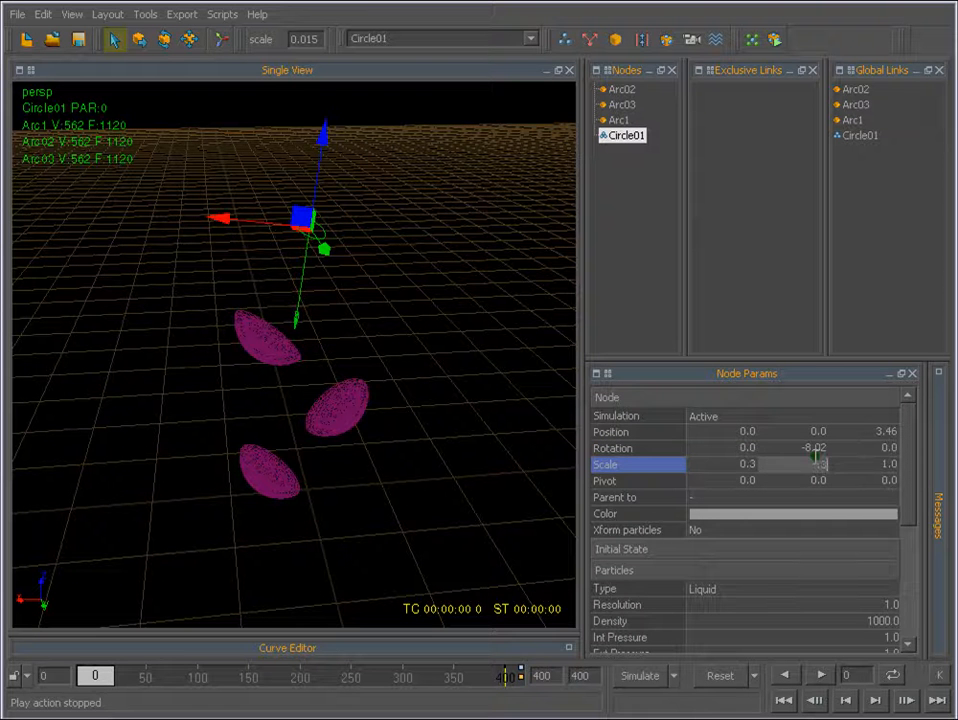
text(0.3)
key(Return)
double_click(885, 463)
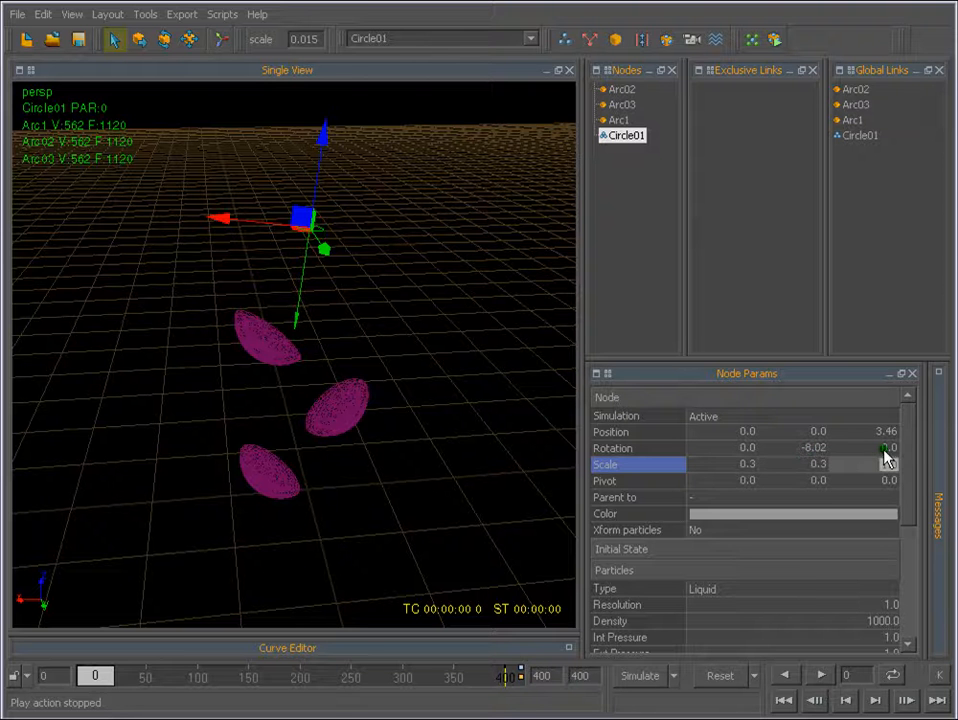
key(Return)
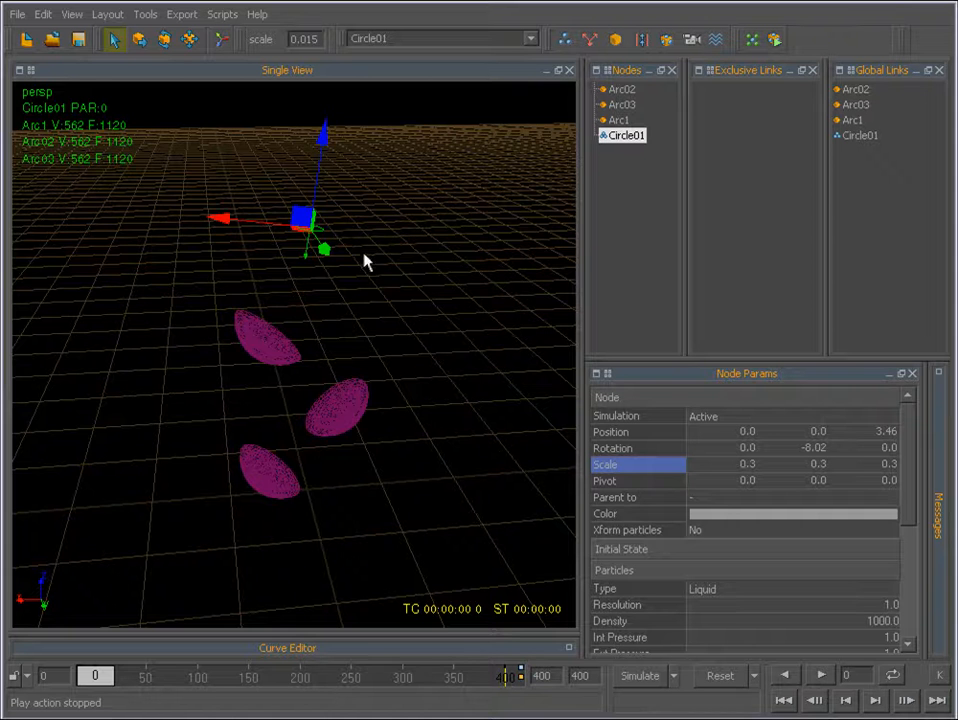
Run a test simulation with the smaller emitter for about 41 frames, stop it, and reset the scene to frame 0.
alt+drag(364, 254, 297, 235)
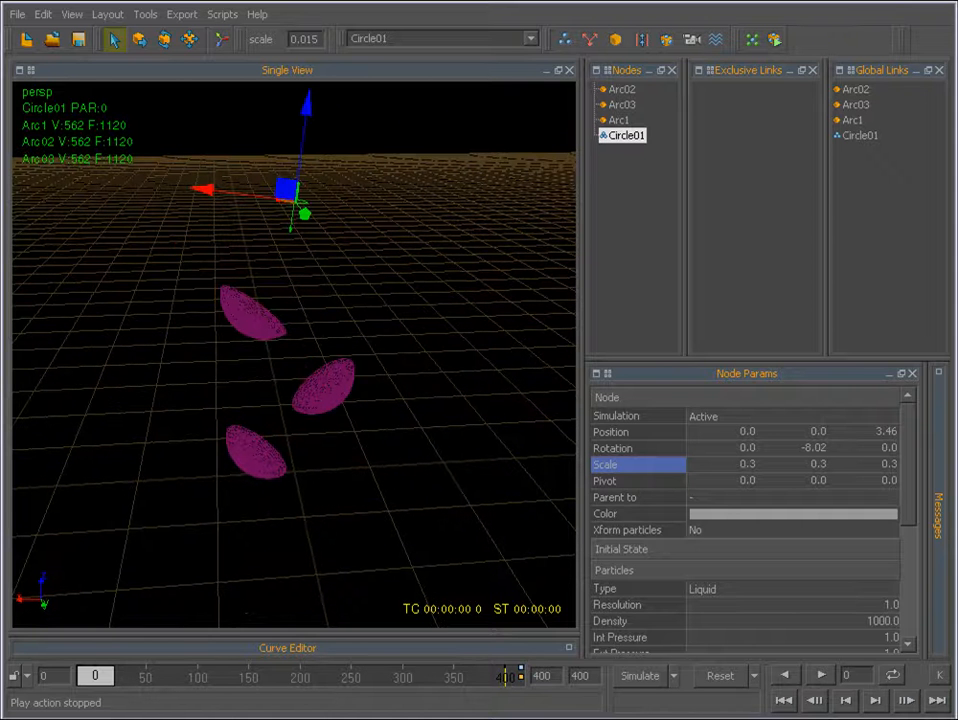
click(645, 677)
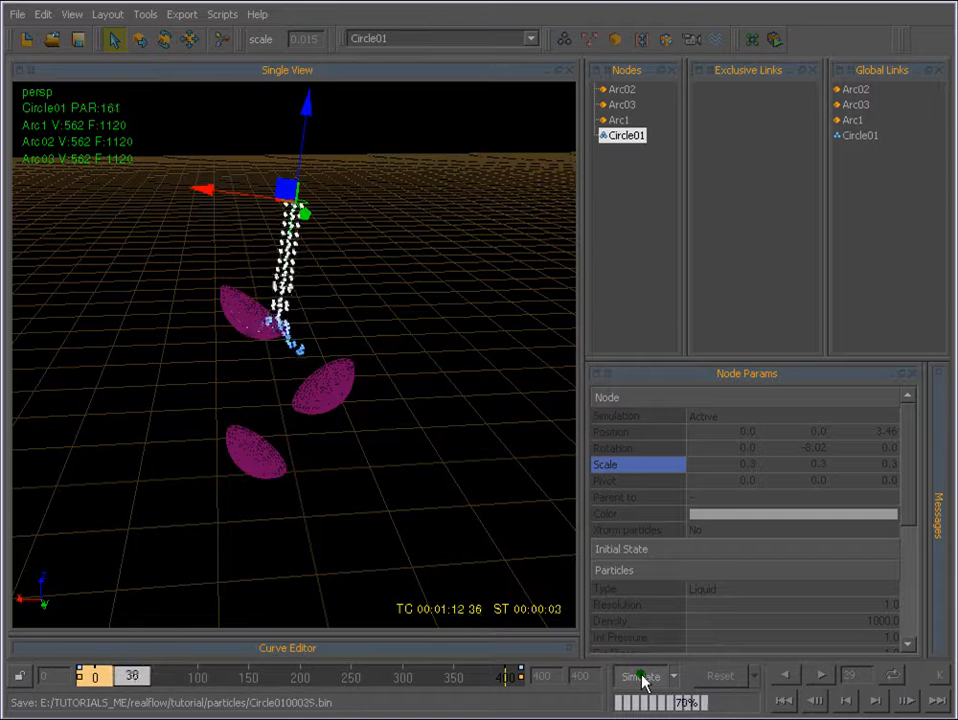
click(641, 677)
click(720, 675)
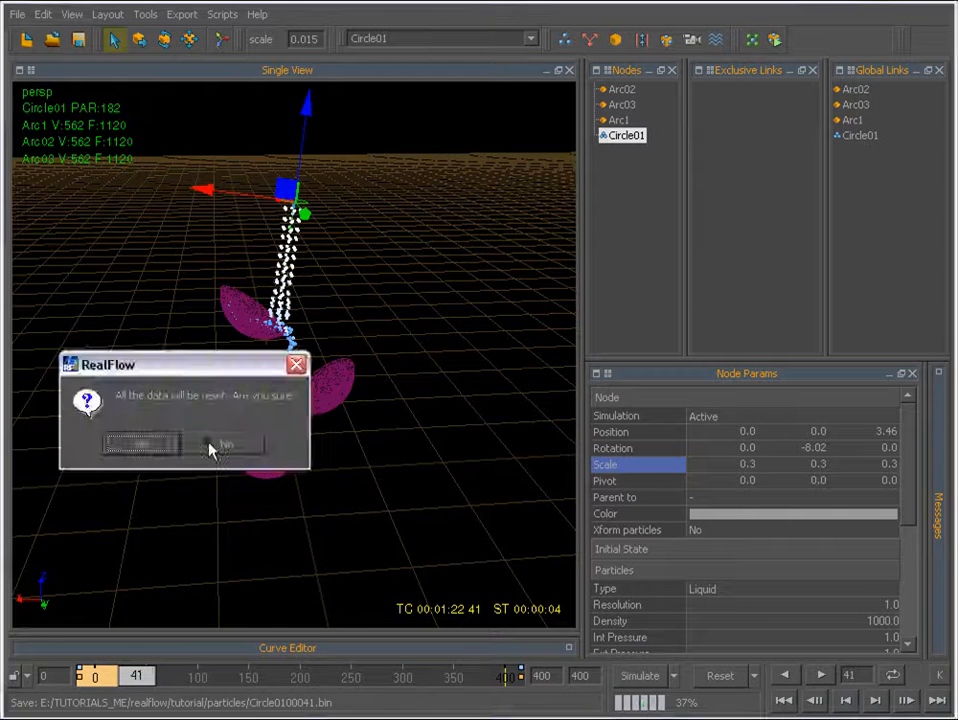
click(207, 387)
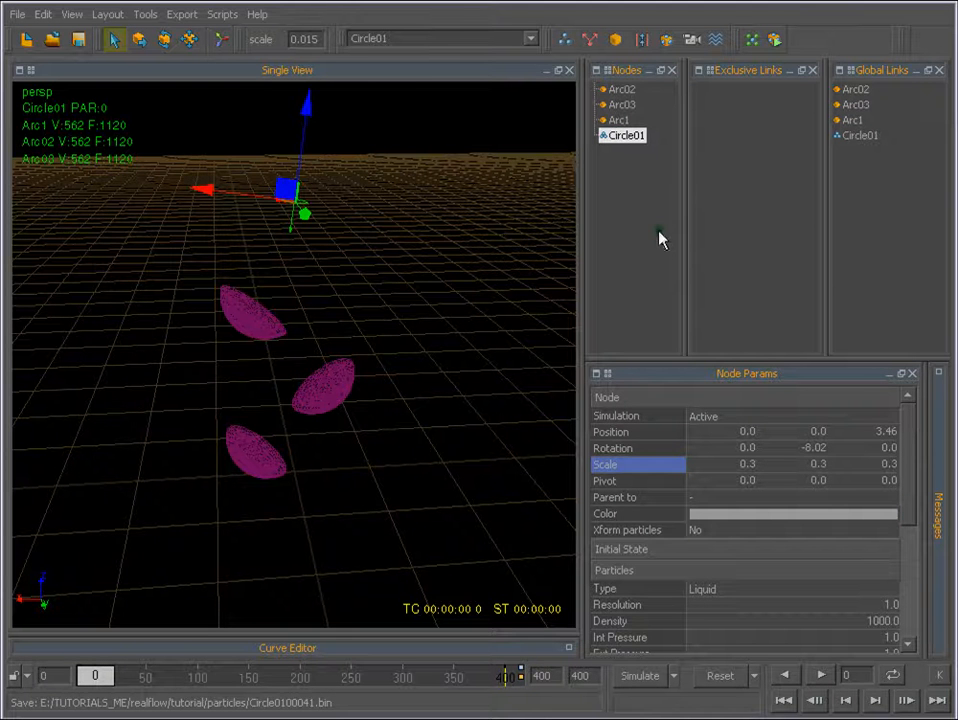
Add a Gravity daemon and a mesh to the scene.
click(591, 42)
click(630, 173)
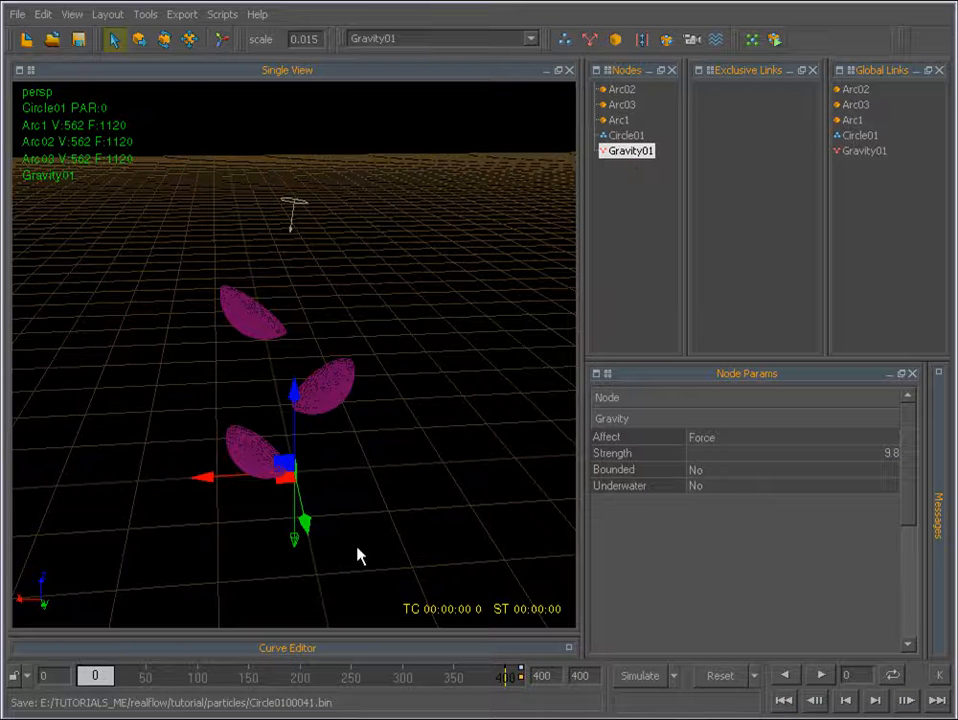
click(666, 41)
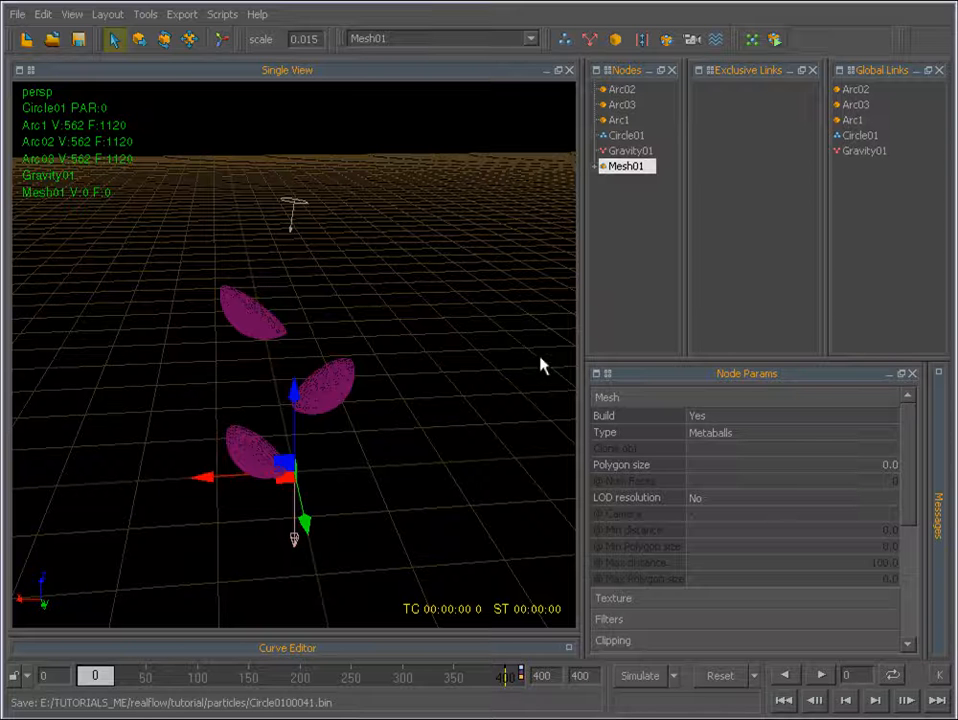
Build the Mesh01 node from the node list.
drag(610, 168, 617, 165)
right_click(617, 168)
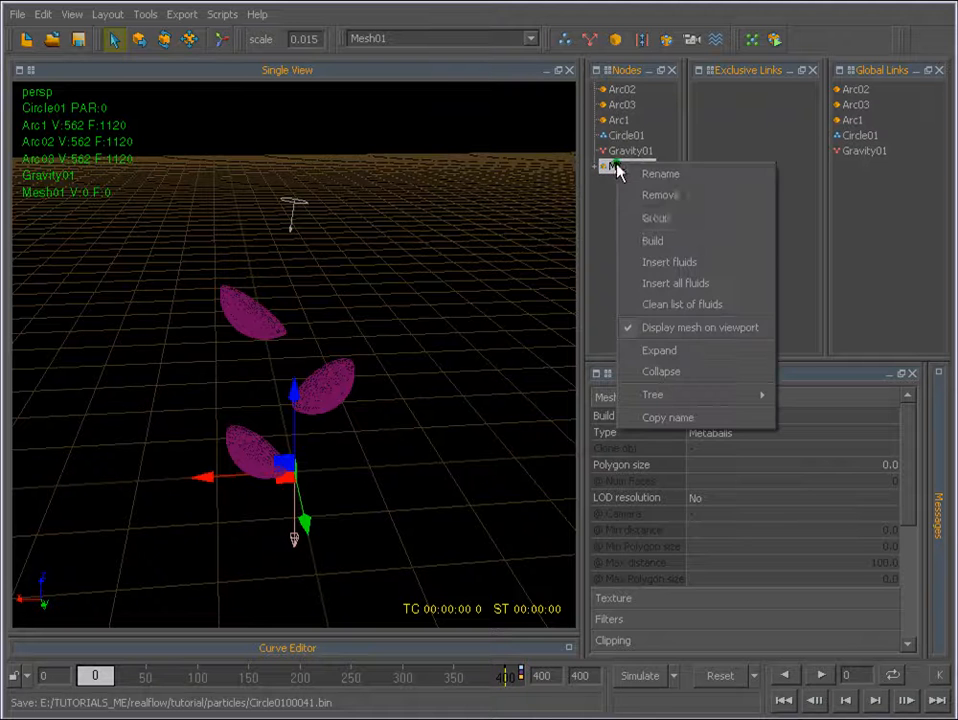
click(678, 241)
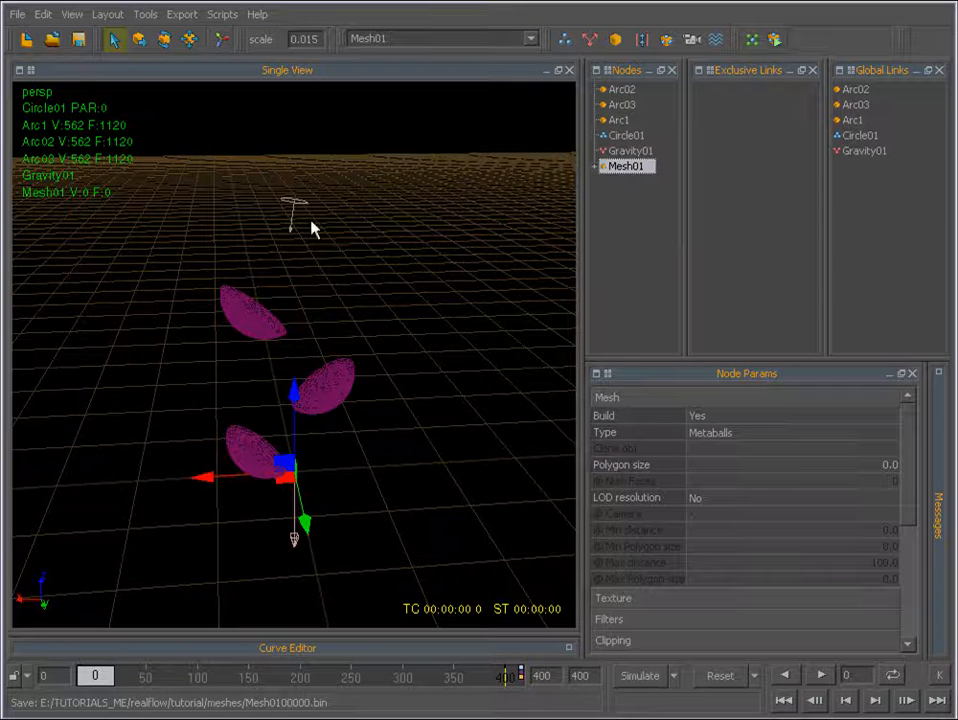
Test the meshed fluid under gravity for about 19 frames, stop it, and reset the scene with Circle01 selected.
click(637, 678)
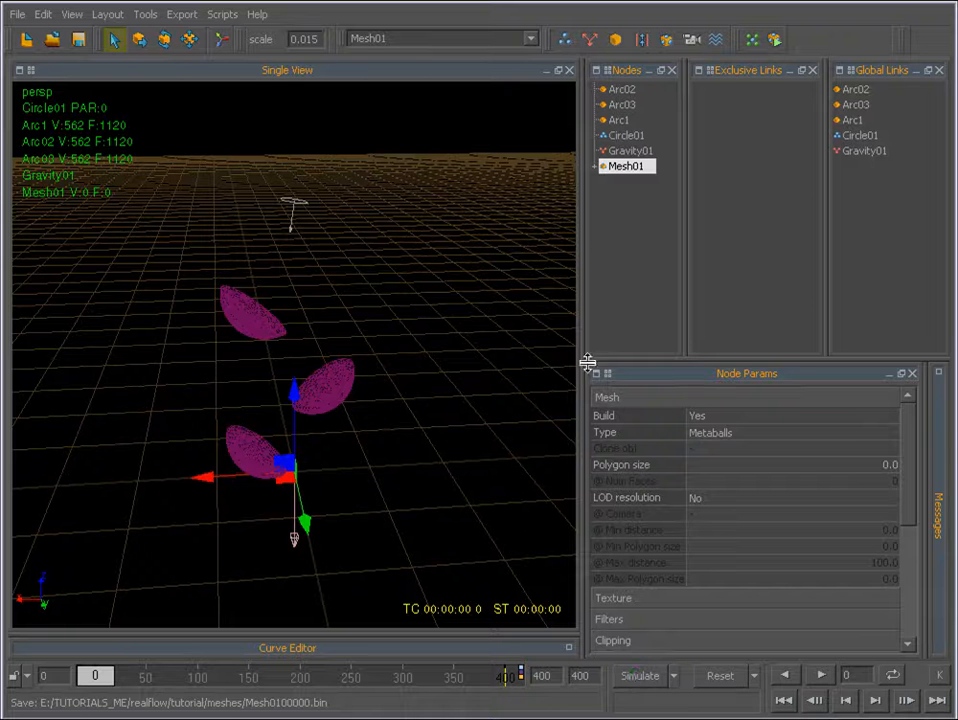
click(640, 677)
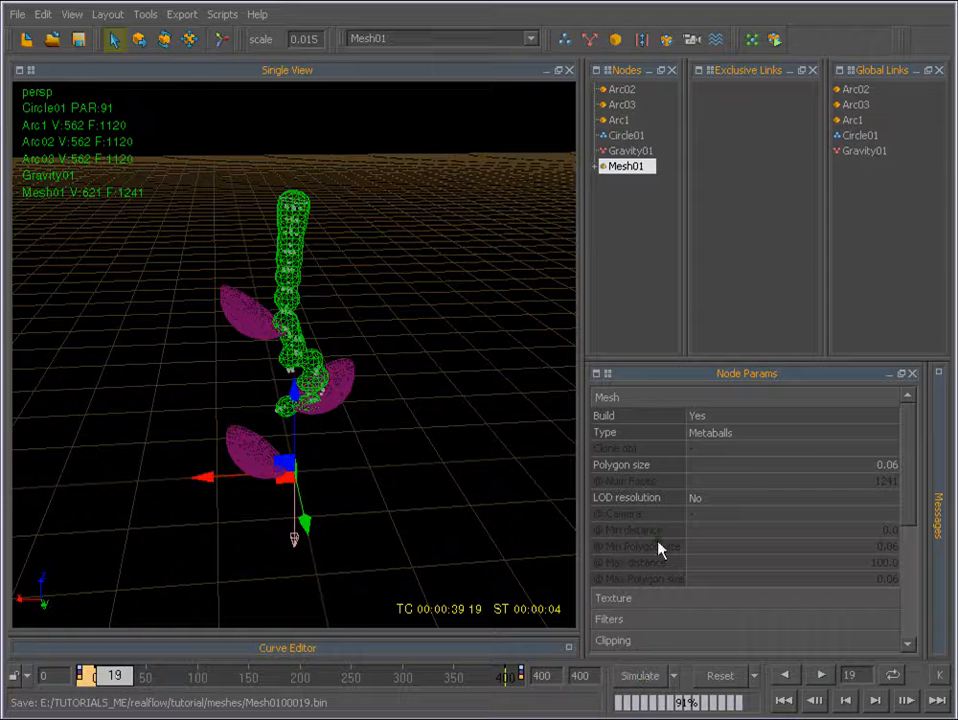
click(626, 137)
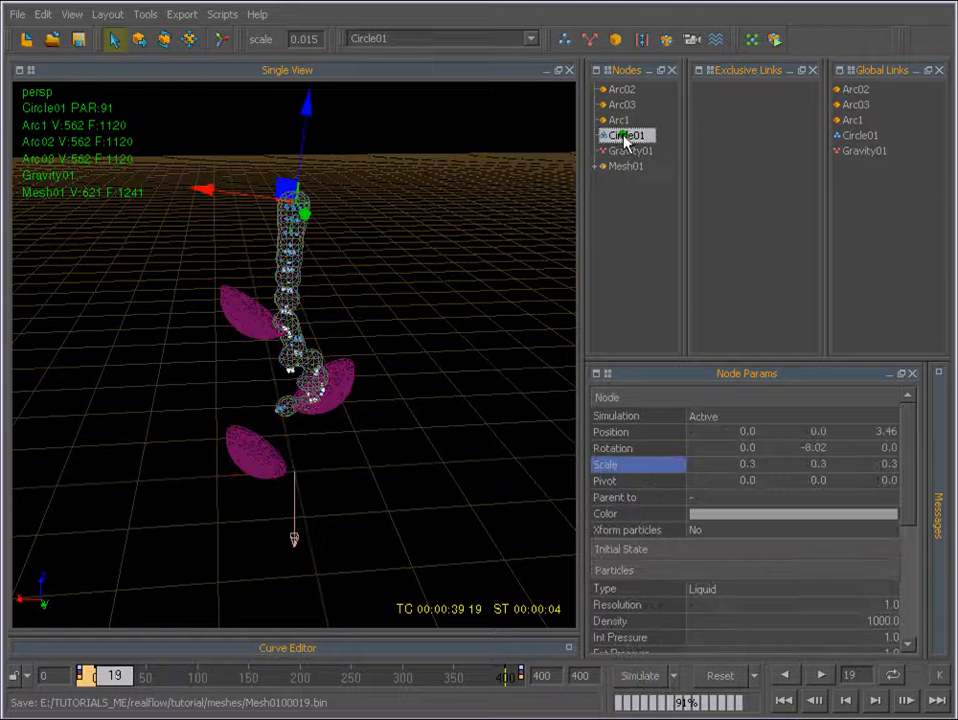
click(741, 678)
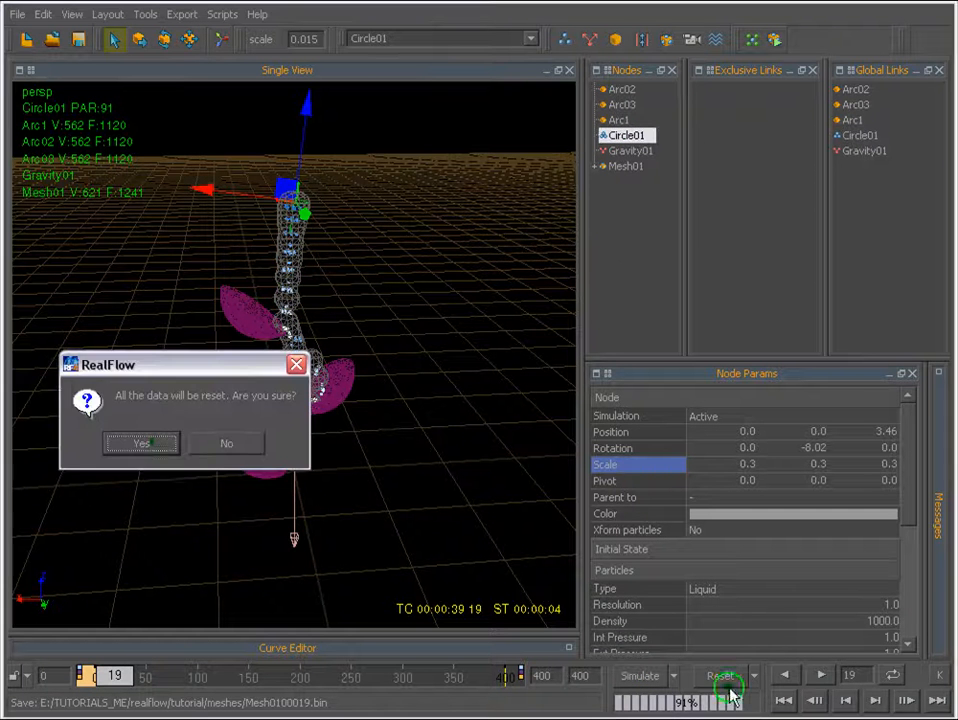
click(154, 447)
Change the perspective viewport's shading to Smooth.
right_click(352, 222)
right_click(271, 249)
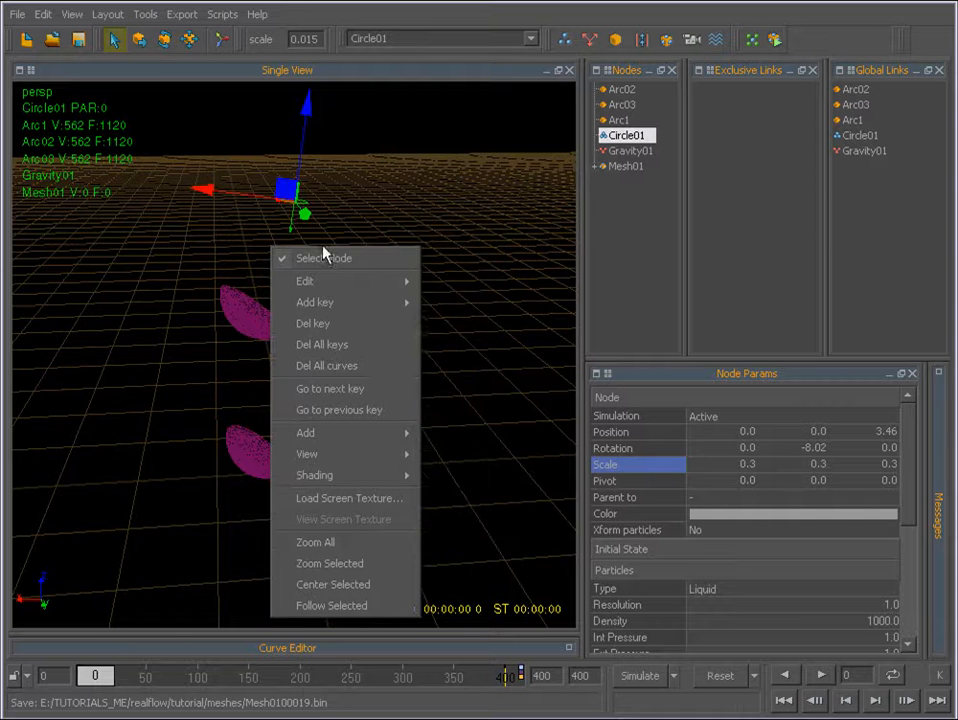
mouse_move(346, 475)
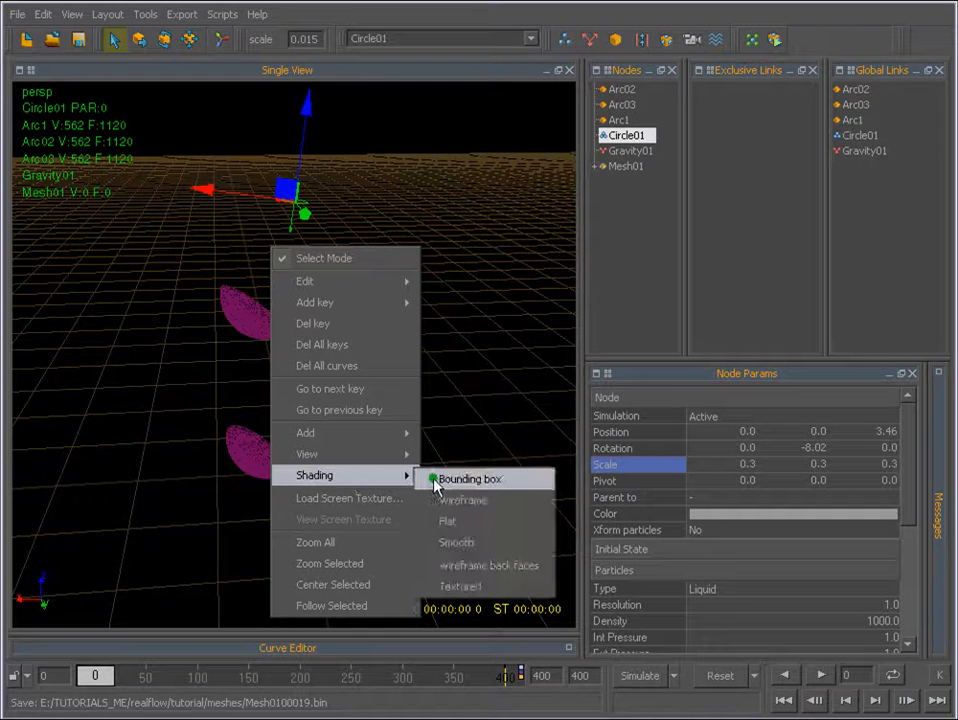
click(436, 542)
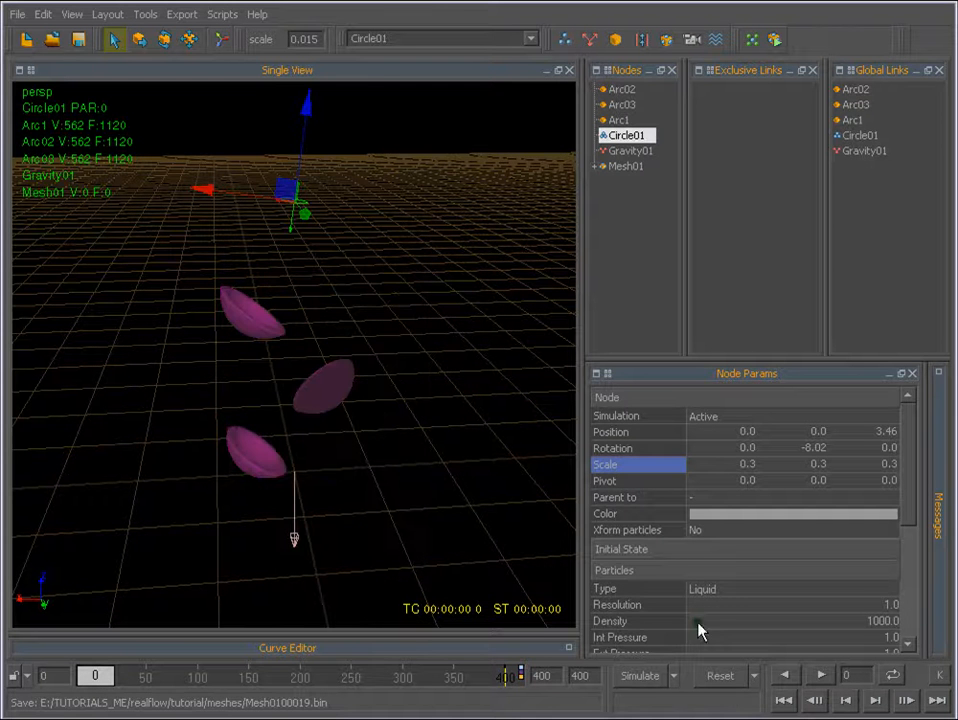
Simulate the meshed fluid in smooth shading for about 51 frames, stop it, and play the result back from the start.
click(640, 677)
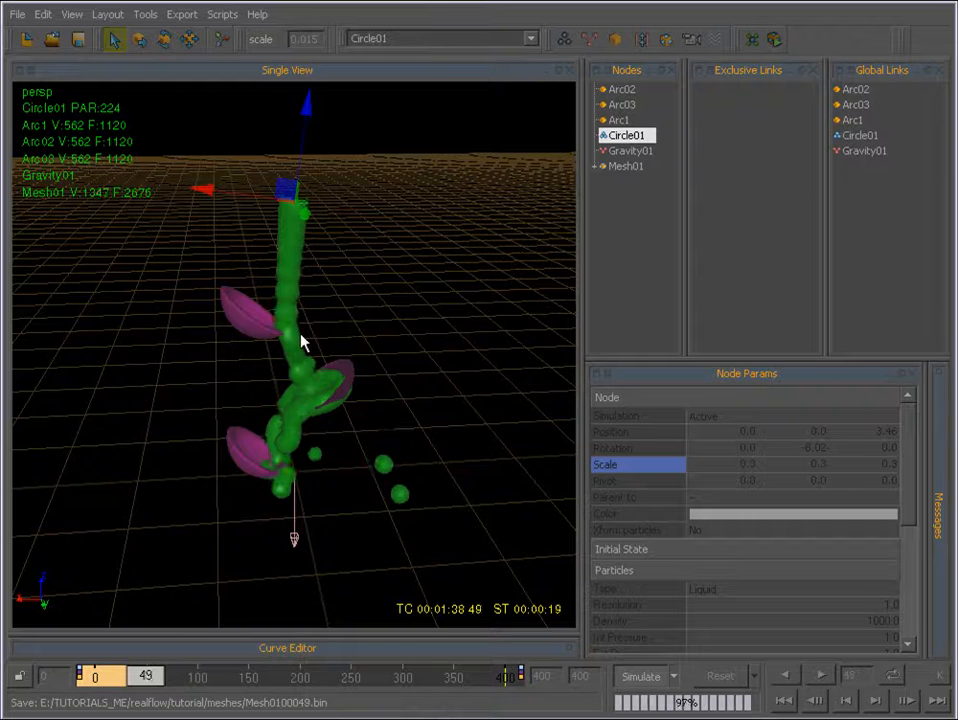
click(641, 676)
click(785, 700)
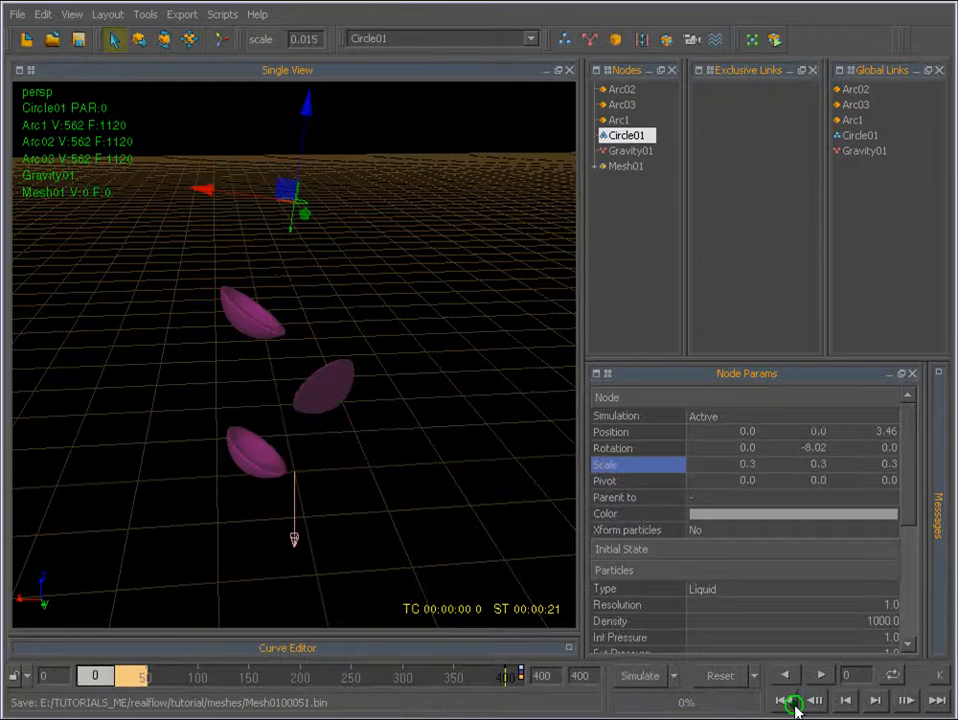
click(818, 677)
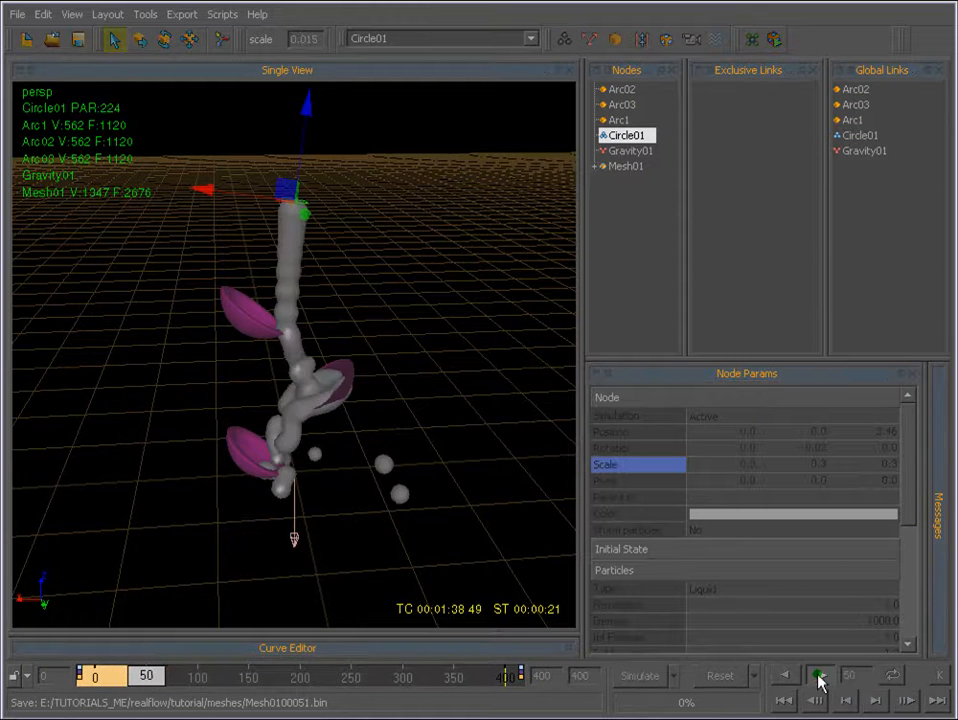
click(818, 677)
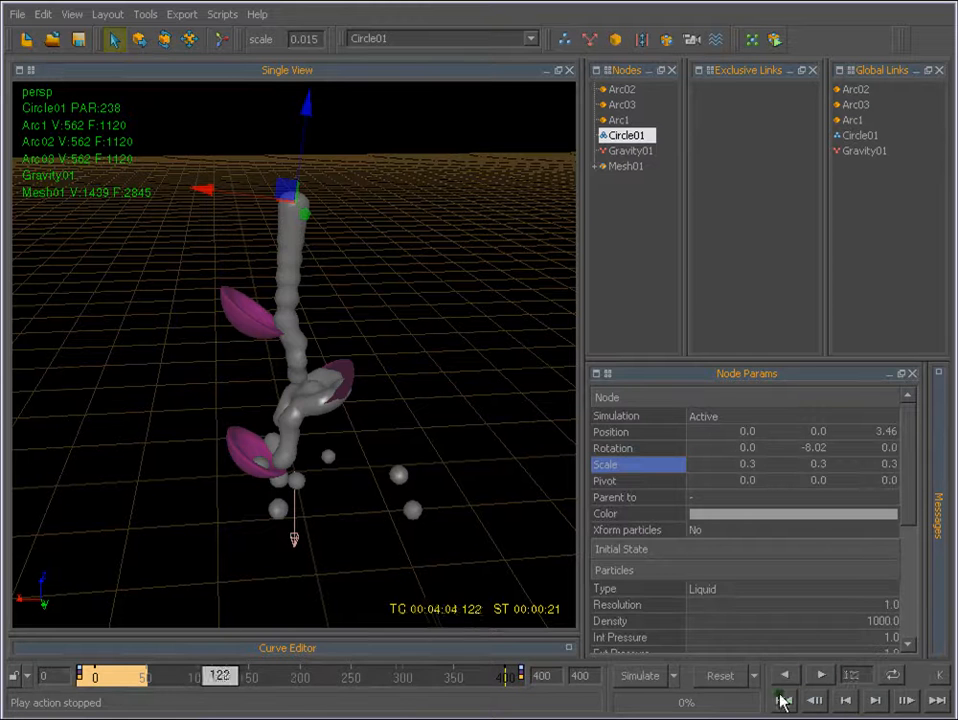
Return to the first frame and reset all simulation data.
click(785, 700)
click(720, 677)
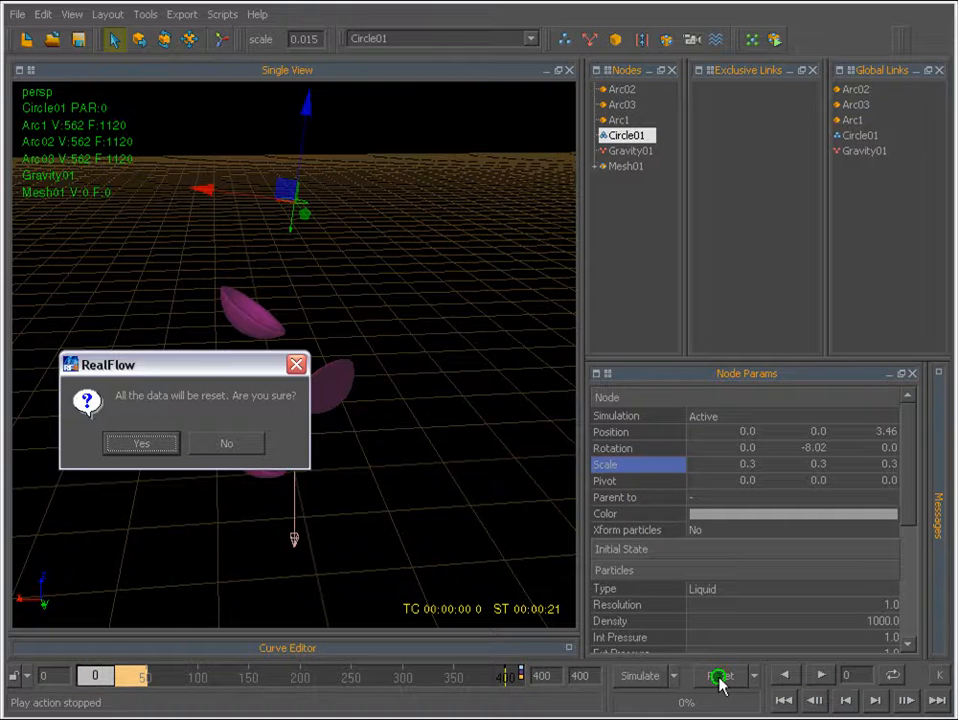
click(141, 443)
Review each scene node in turn: the three cups, the circle emitter, the gravity daemon and the mesh.
alt+drag(274, 402, 277, 370)
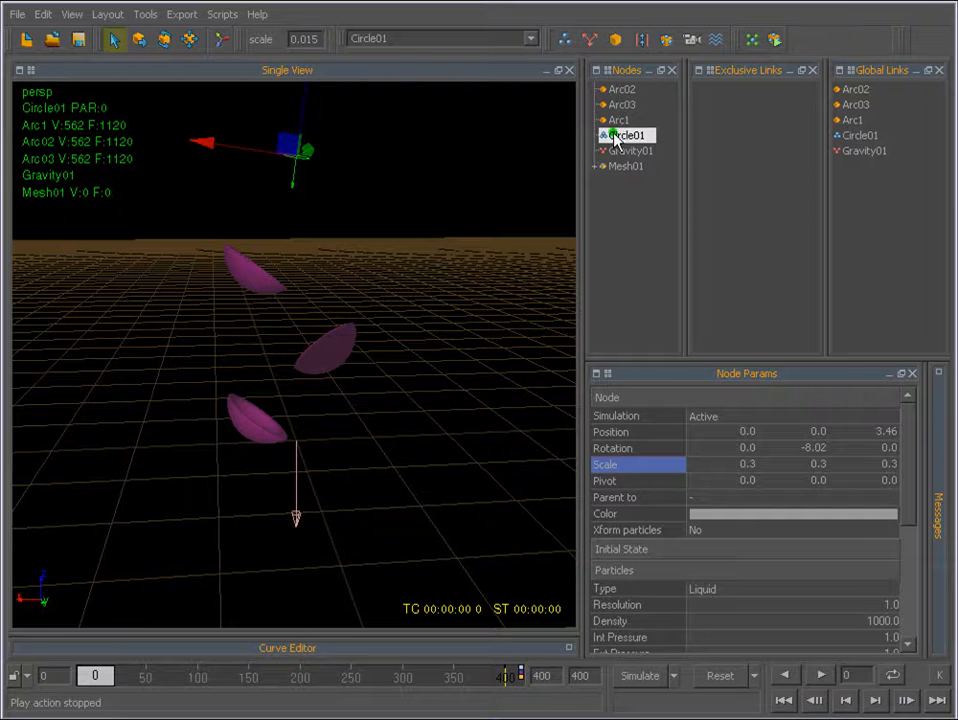
click(619, 90)
click(622, 104)
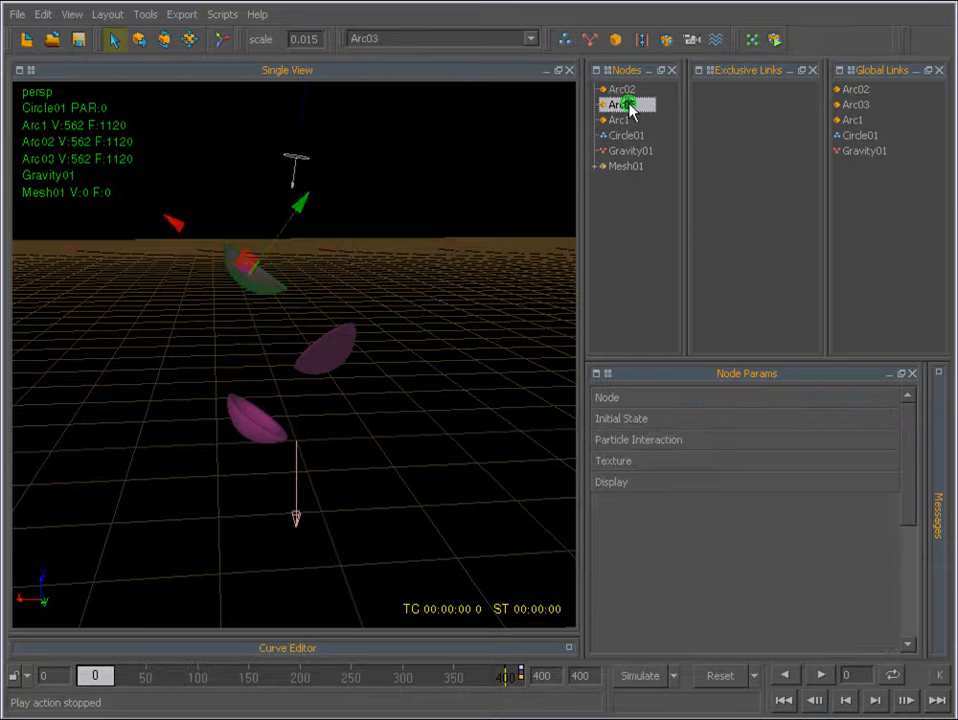
click(618, 121)
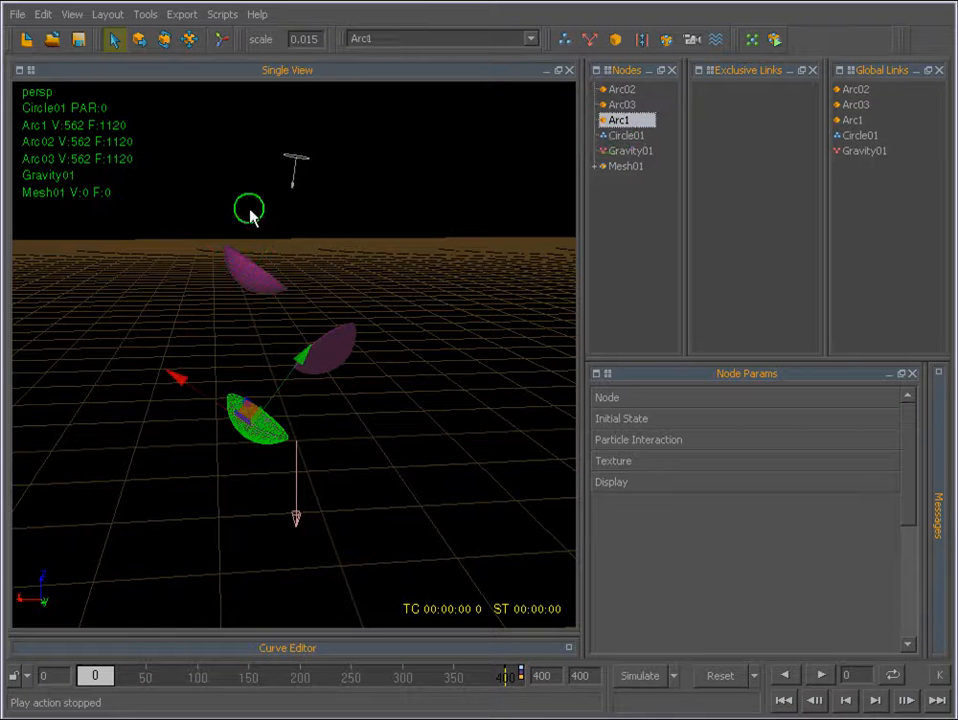
click(624, 136)
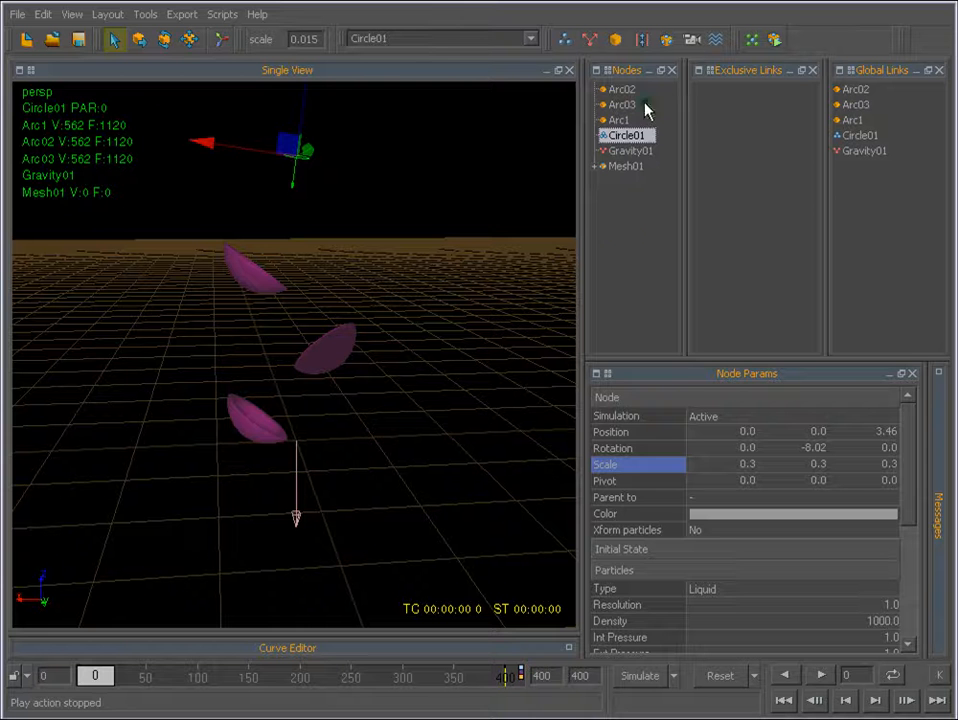
click(628, 152)
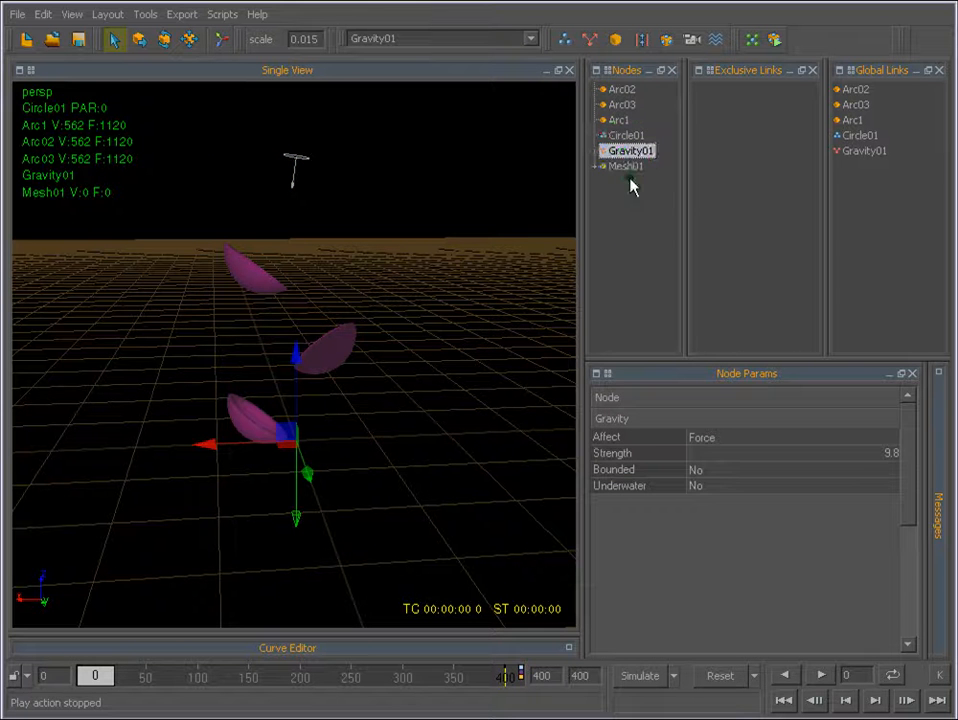
click(624, 167)
Show the circle emitter's parameters in an enlarged area with the Node and Initial State groups collapsed.
click(625, 136)
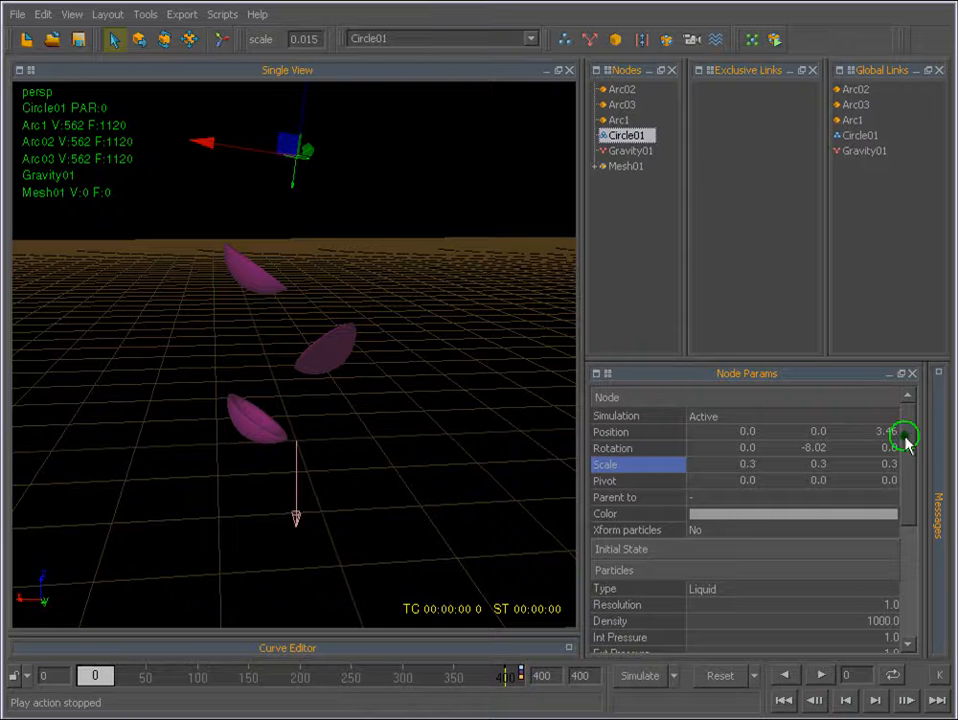
drag(744, 356, 744, 233)
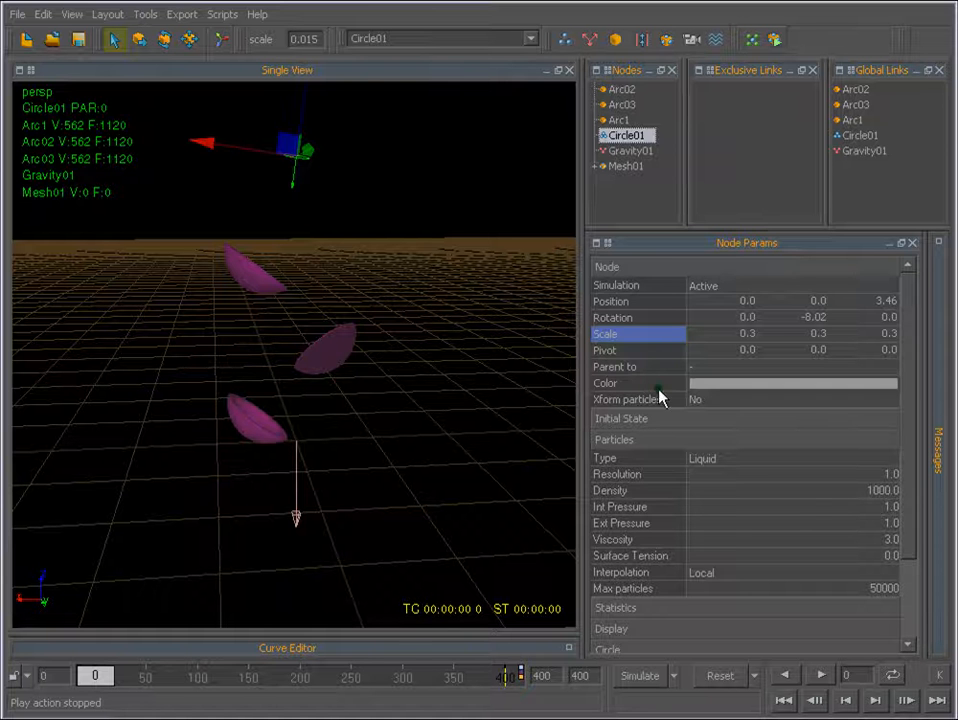
click(611, 268)
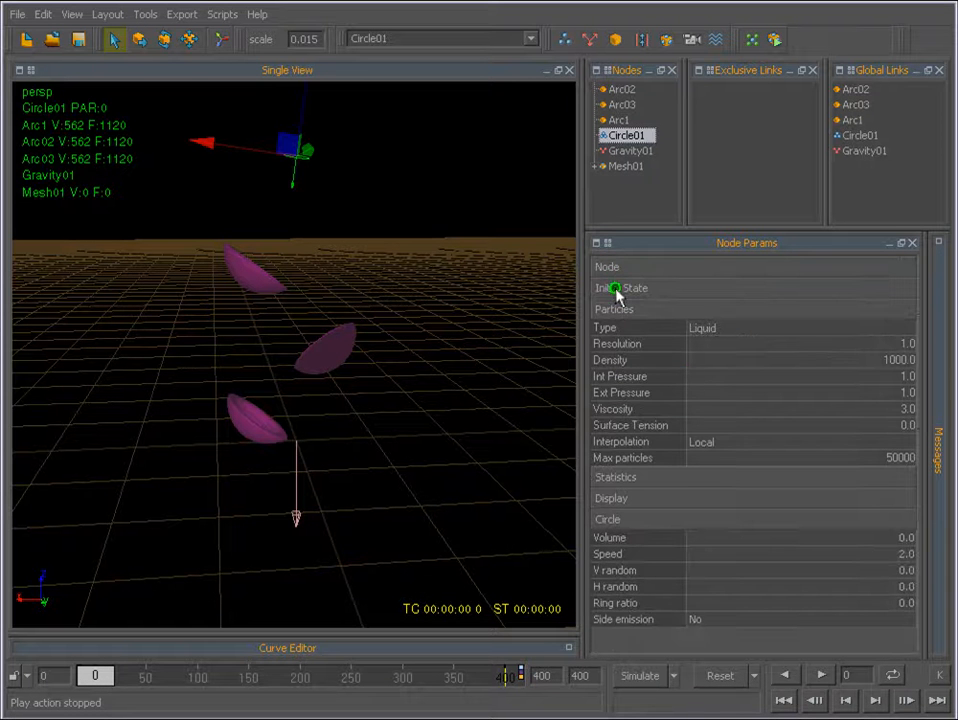
click(615, 288)
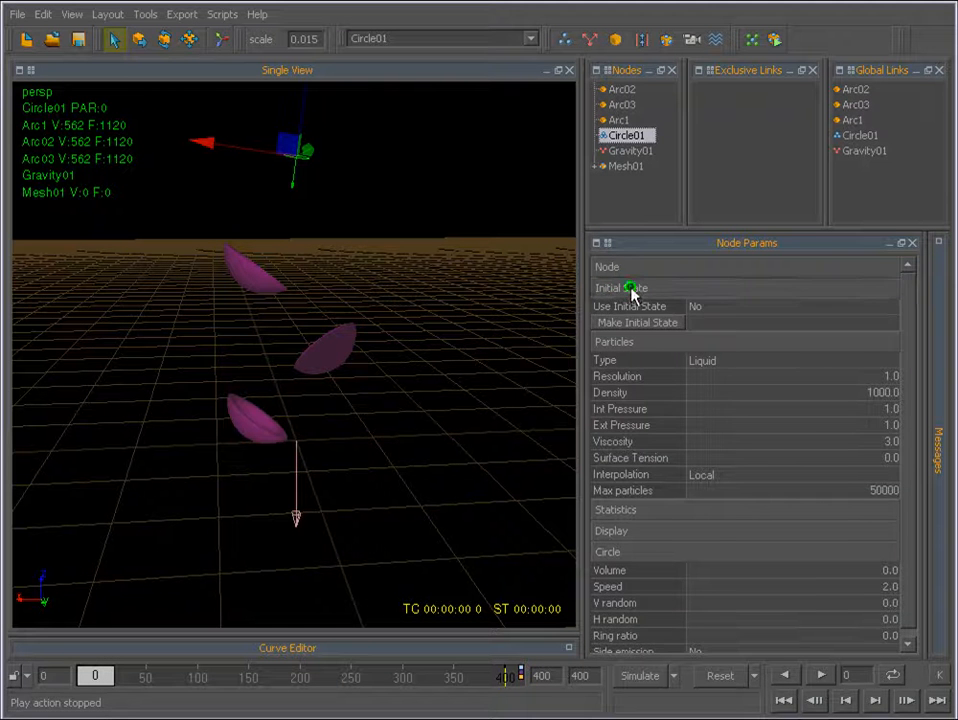
click(593, 289)
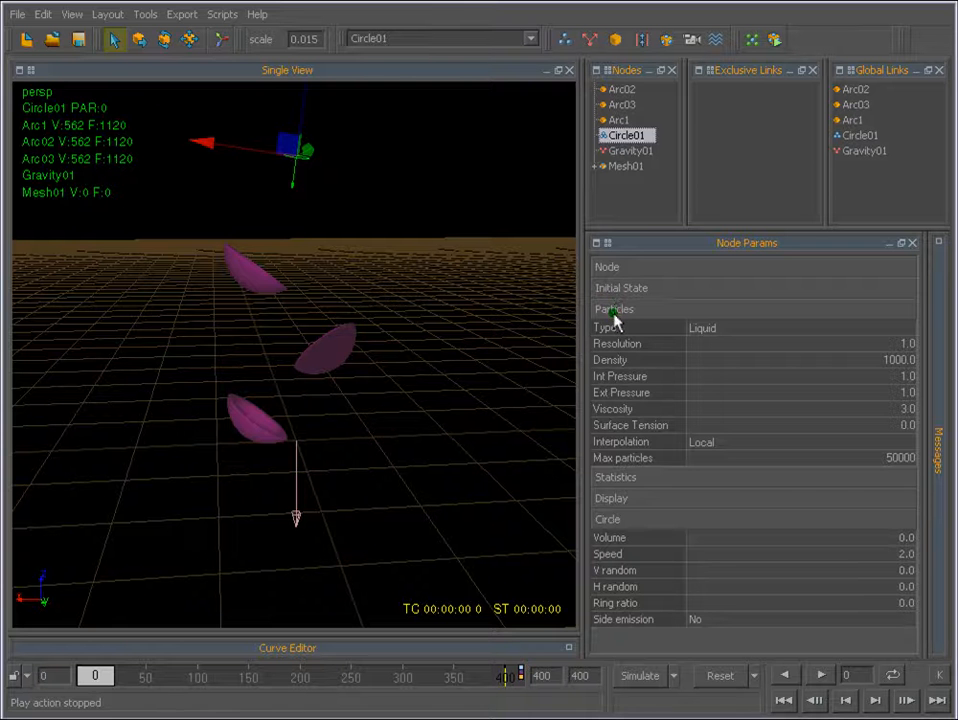
click(614, 311)
click(620, 311)
Look through the emitter's particle types and set the type to Gas.
click(706, 330)
click(703, 331)
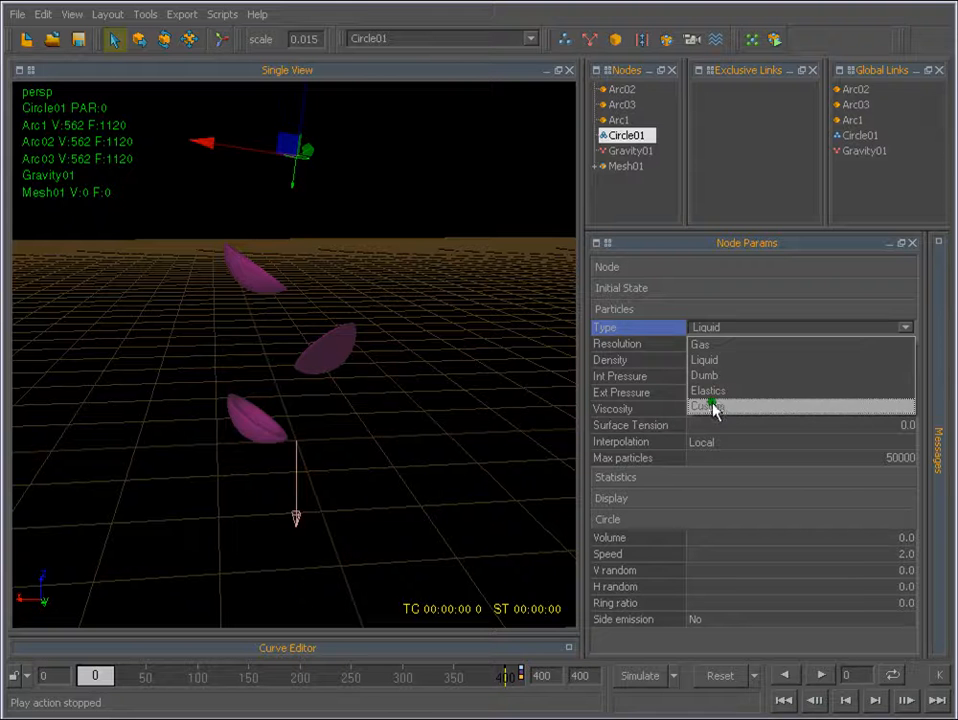
click(716, 328)
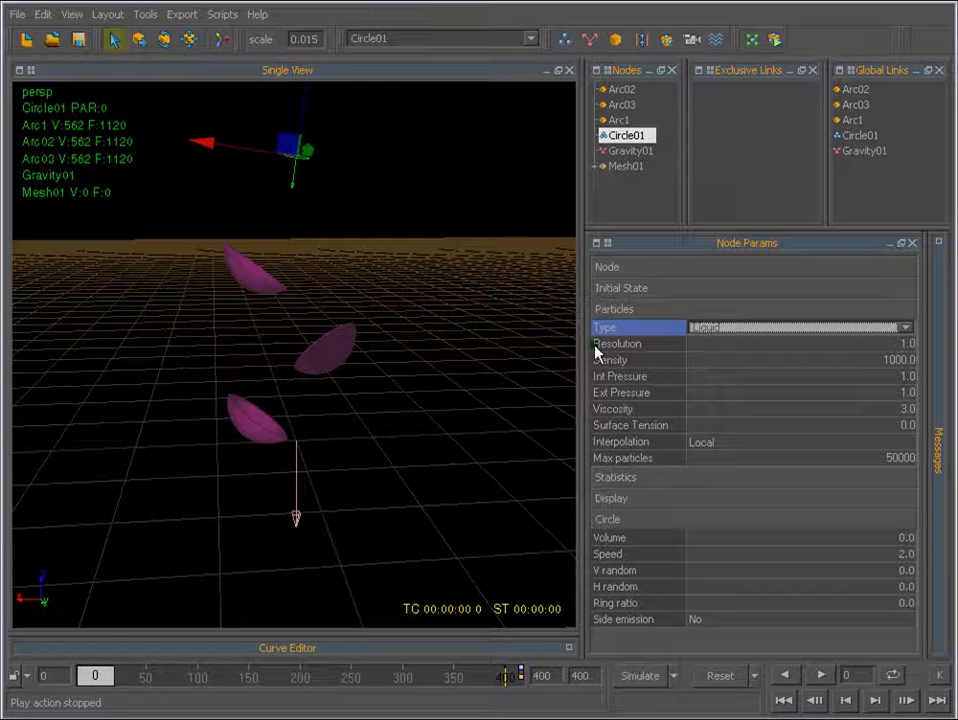
click(823, 327)
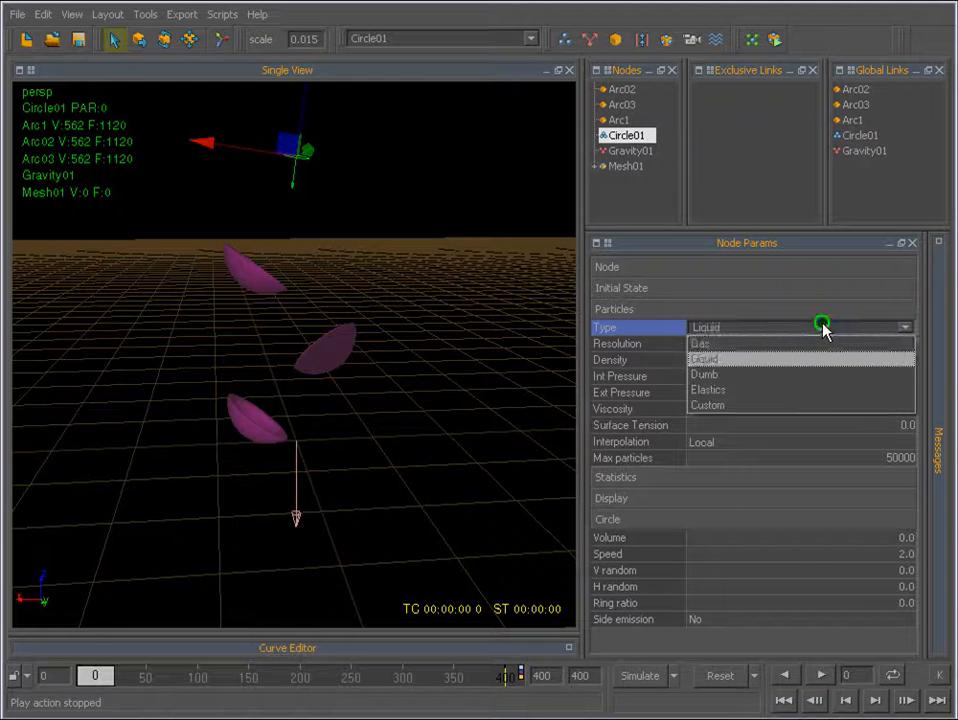
click(718, 329)
click(905, 327)
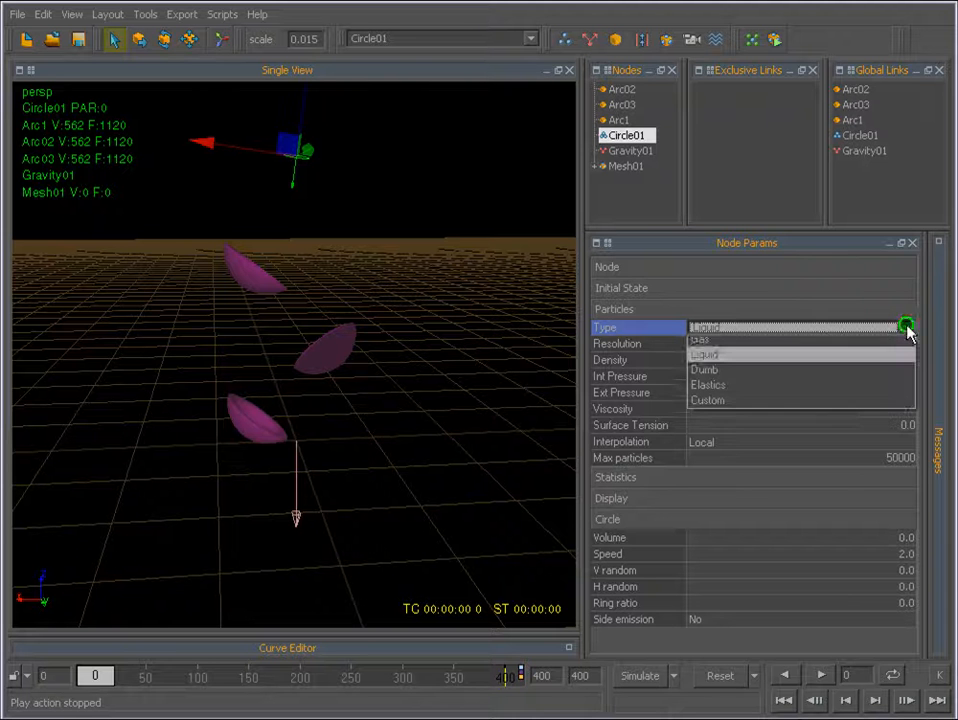
click(704, 344)
Simulate the gas particles briefly, stop, and reset the simulation to the first frame.
click(642, 676)
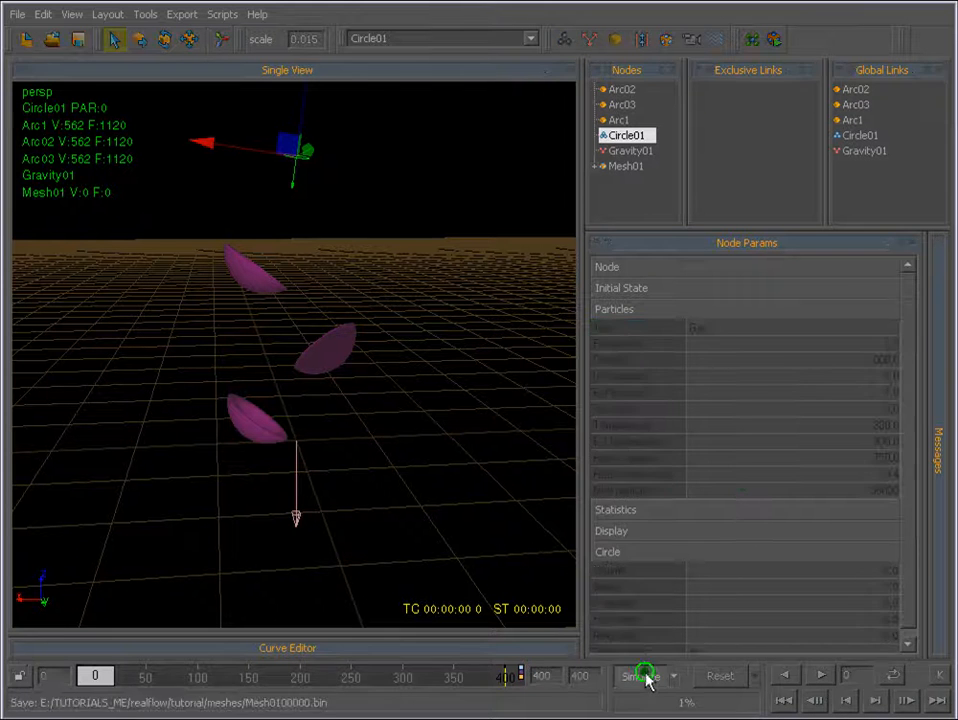
click(646, 676)
click(783, 700)
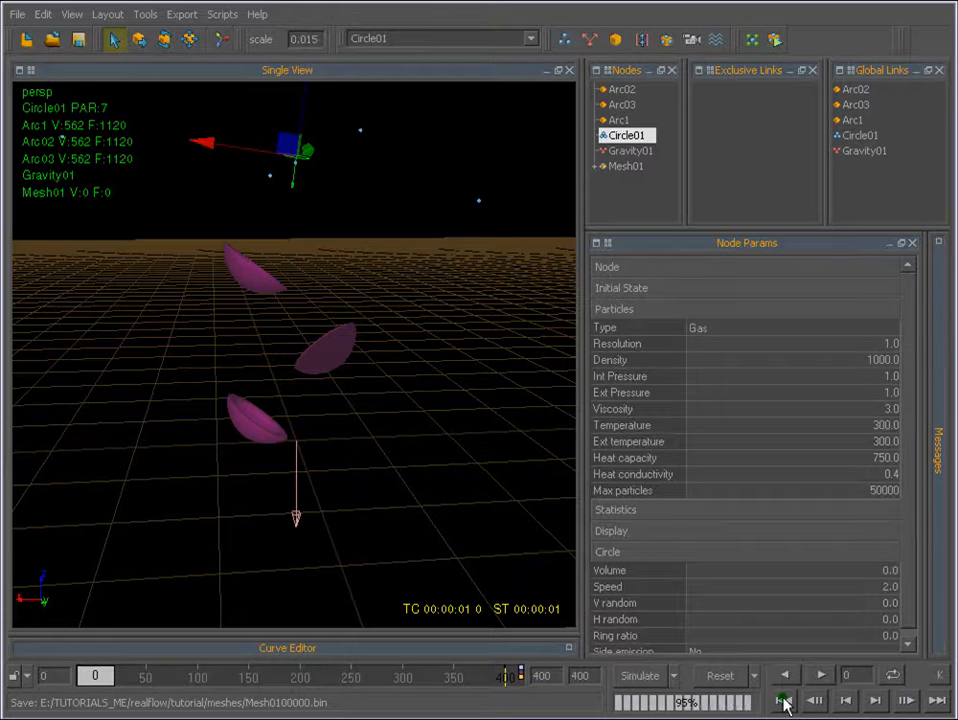
click(789, 702)
click(731, 681)
key(Return)
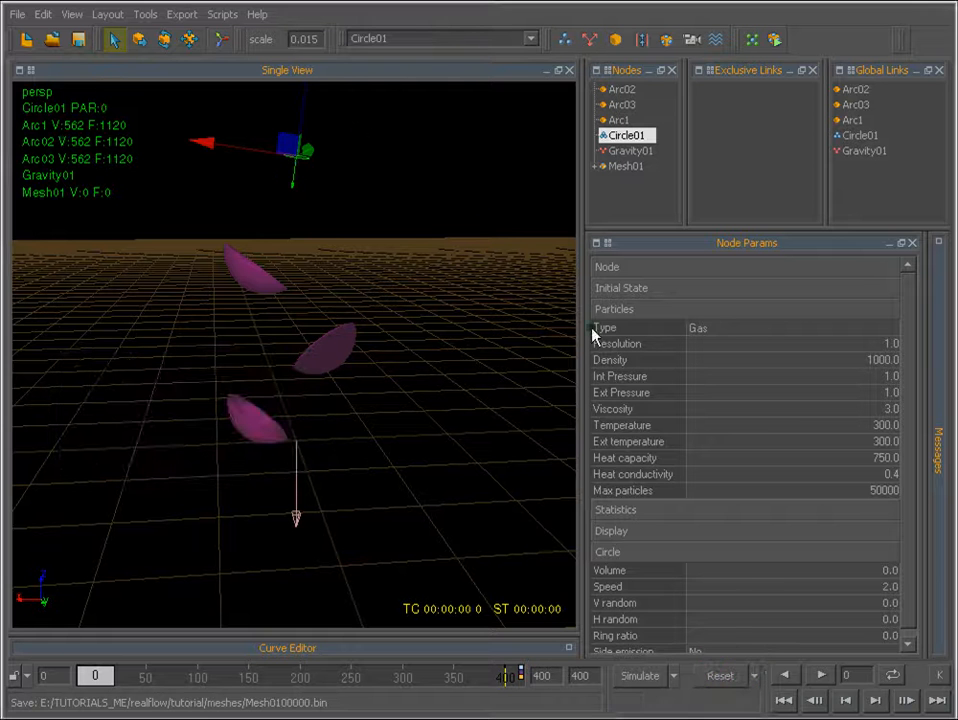
Try the Dumb and Elastics particle types on the emitter and set the type back to Liquid.
click(776, 341)
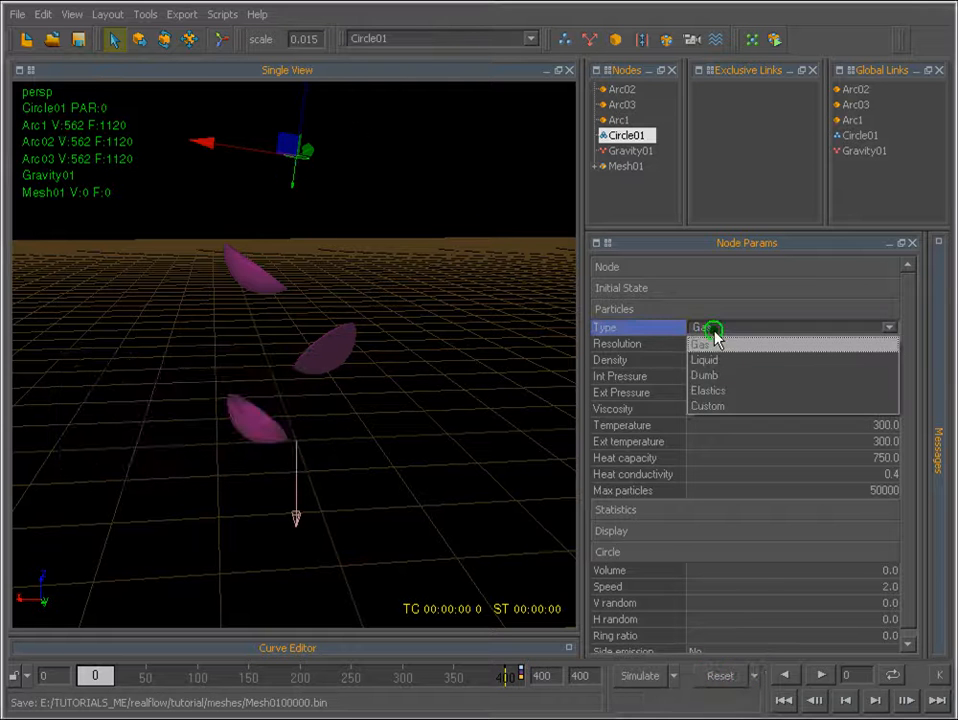
click(716, 374)
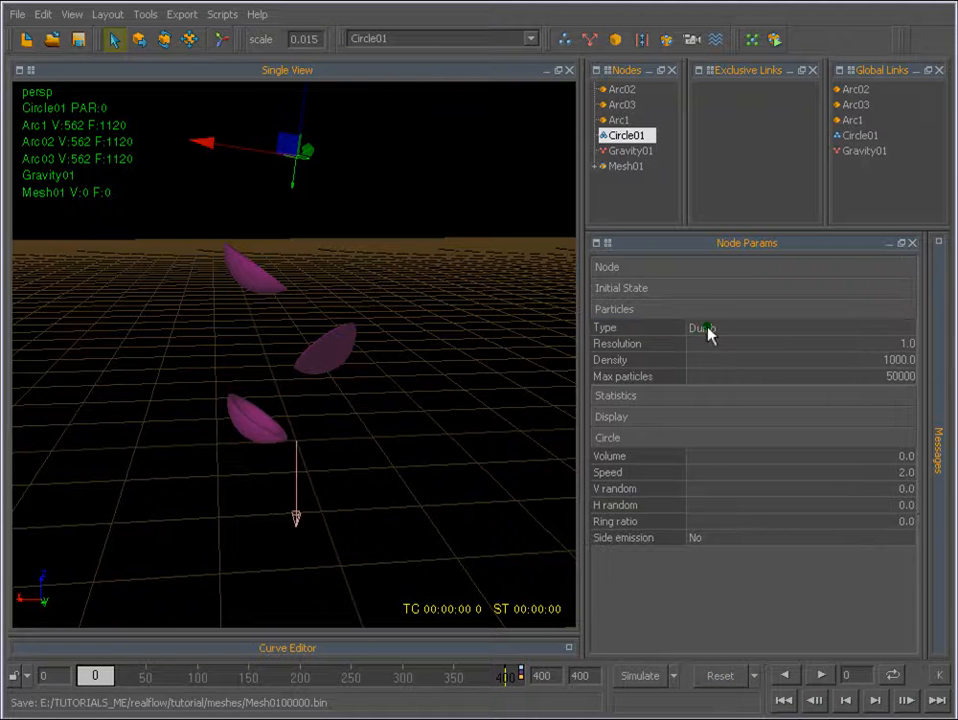
click(708, 329)
click(716, 395)
click(700, 327)
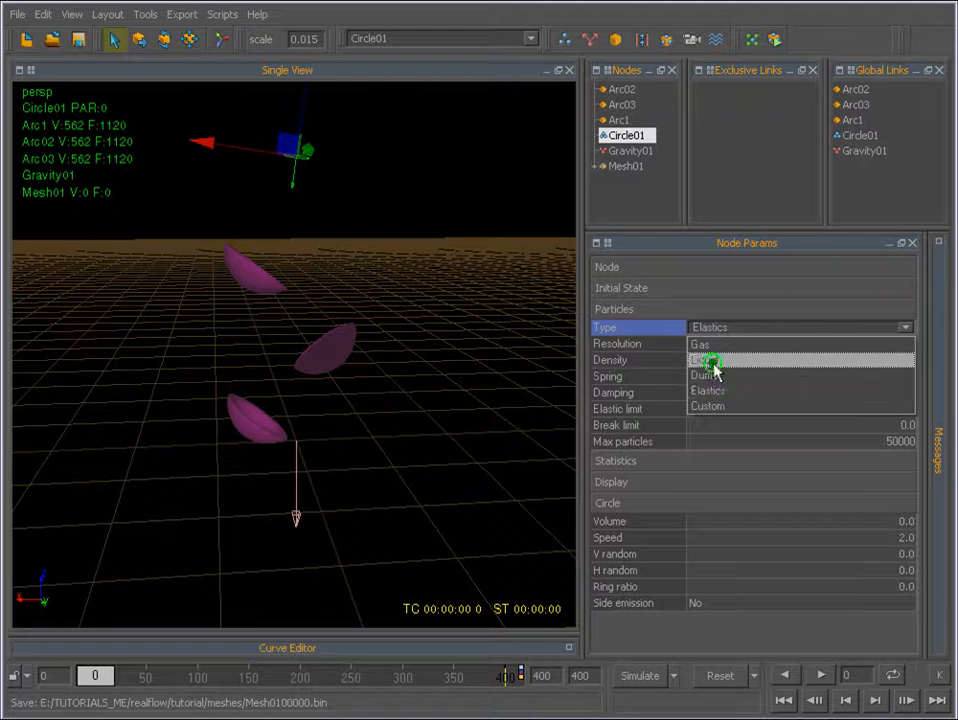
click(712, 360)
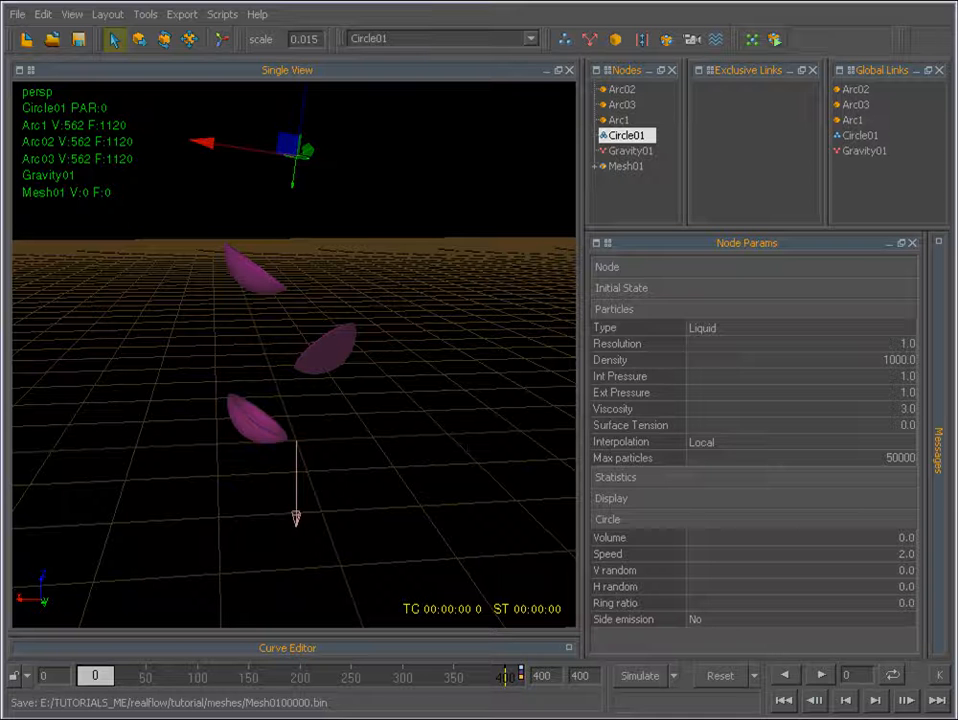
Set the circle emitter's particle Resolution to 50.
click(905, 344)
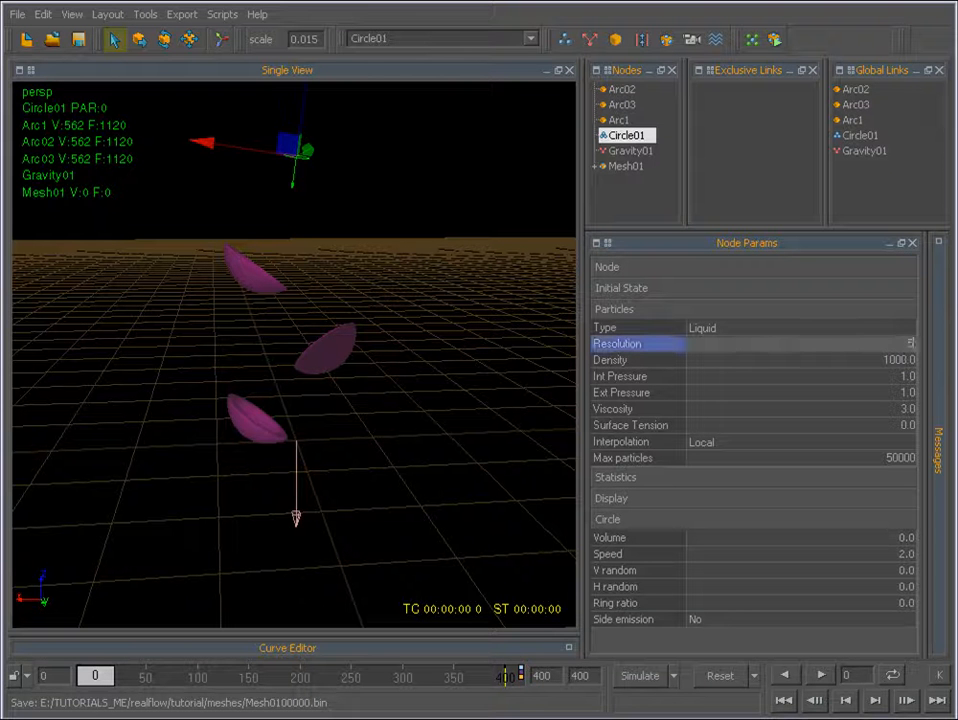
text(50)
key(Return)
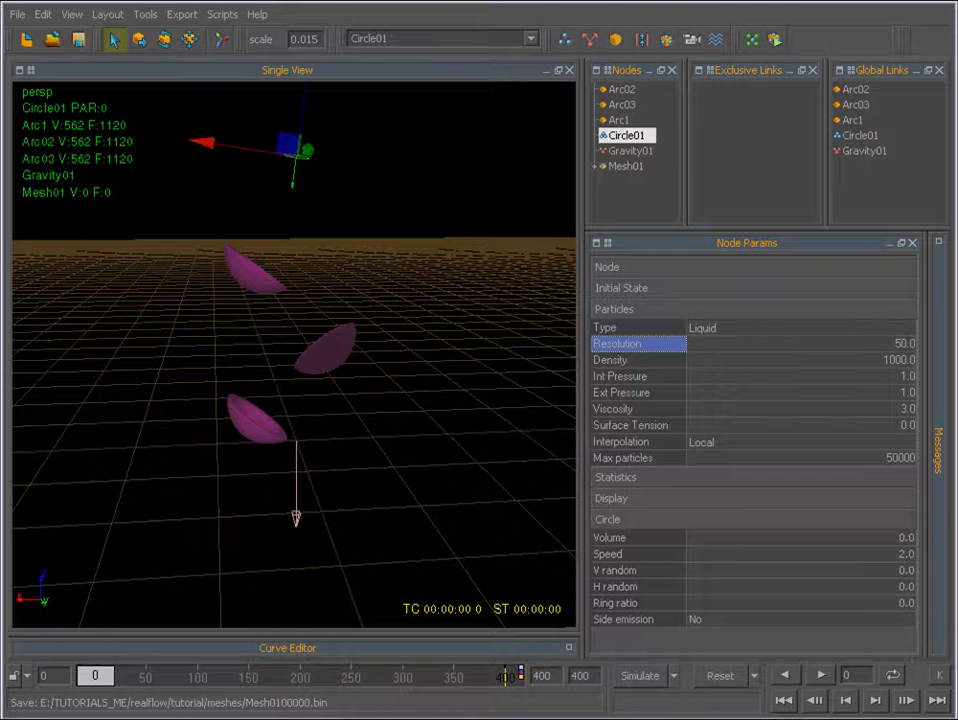
Simulate the high-resolution liquid for about 11 frames, stop it, and reset the simulation data.
click(637, 677)
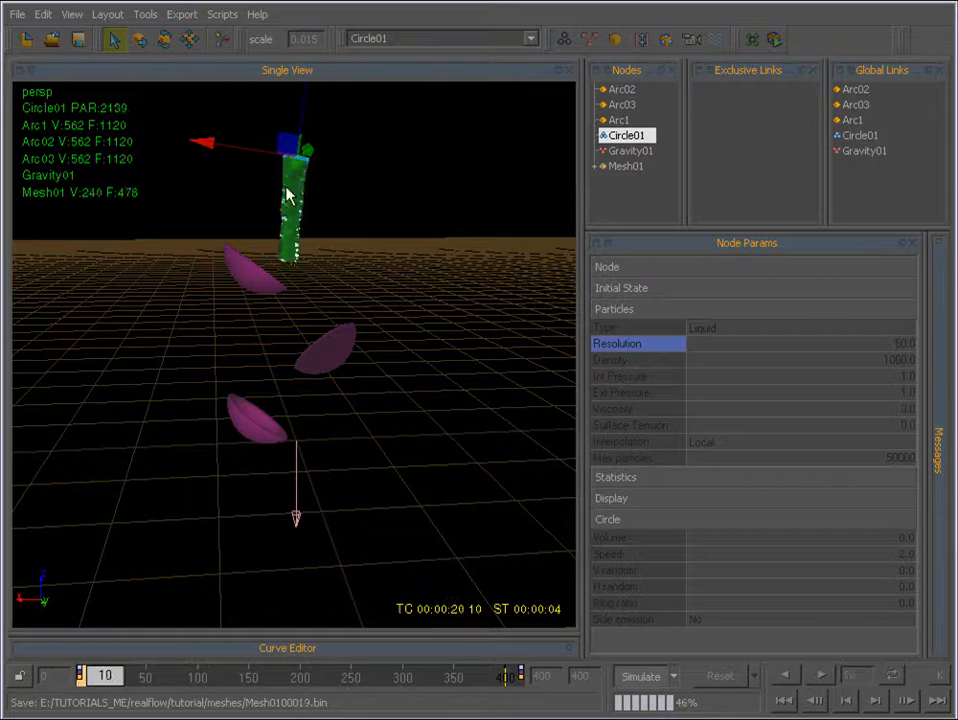
click(645, 676)
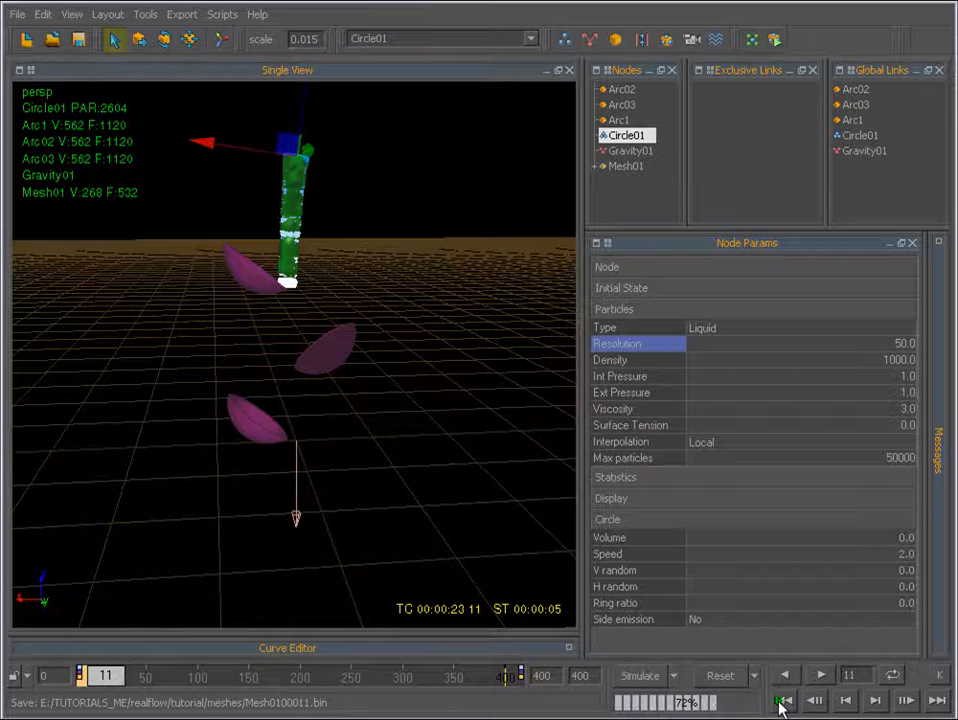
click(720, 676)
click(147, 452)
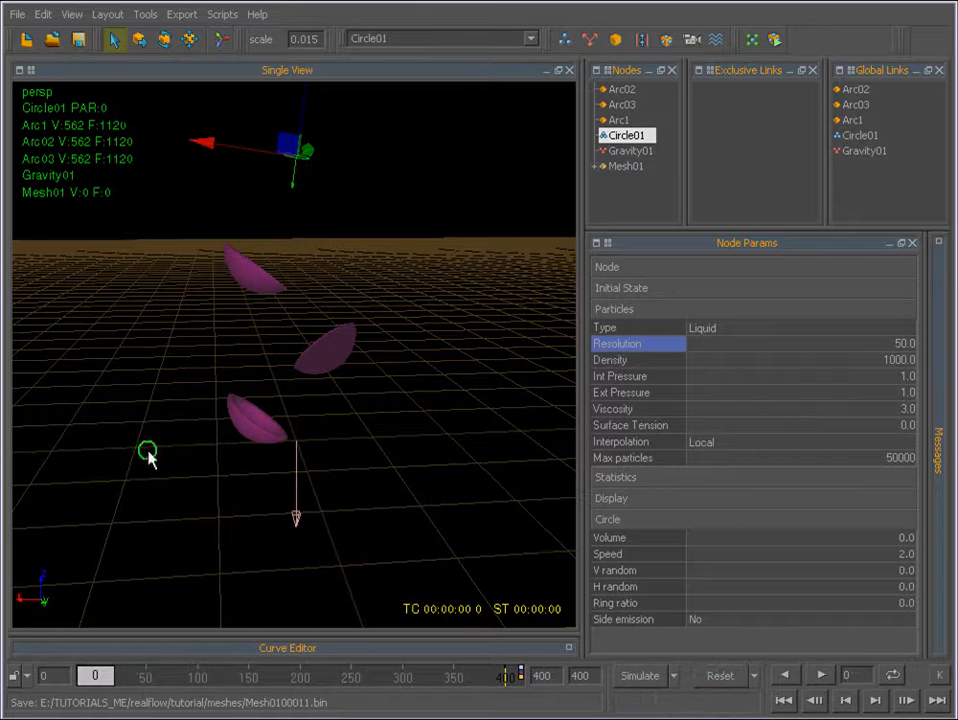
Set the emitter's particle Resolution back to 1.
double_click(905, 343)
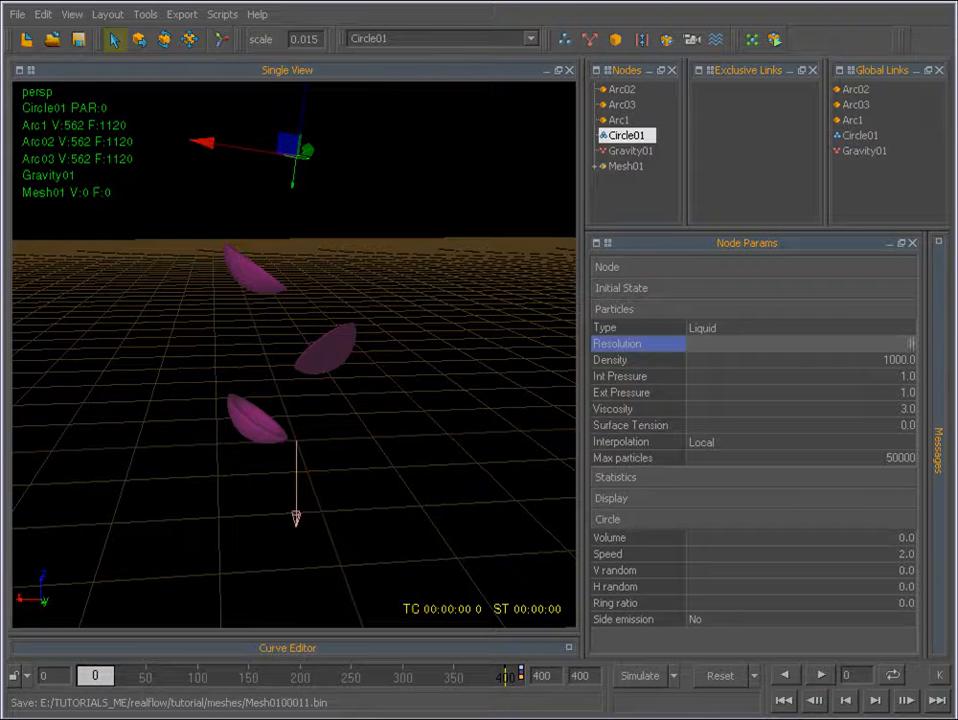
text(1)
key(Return)
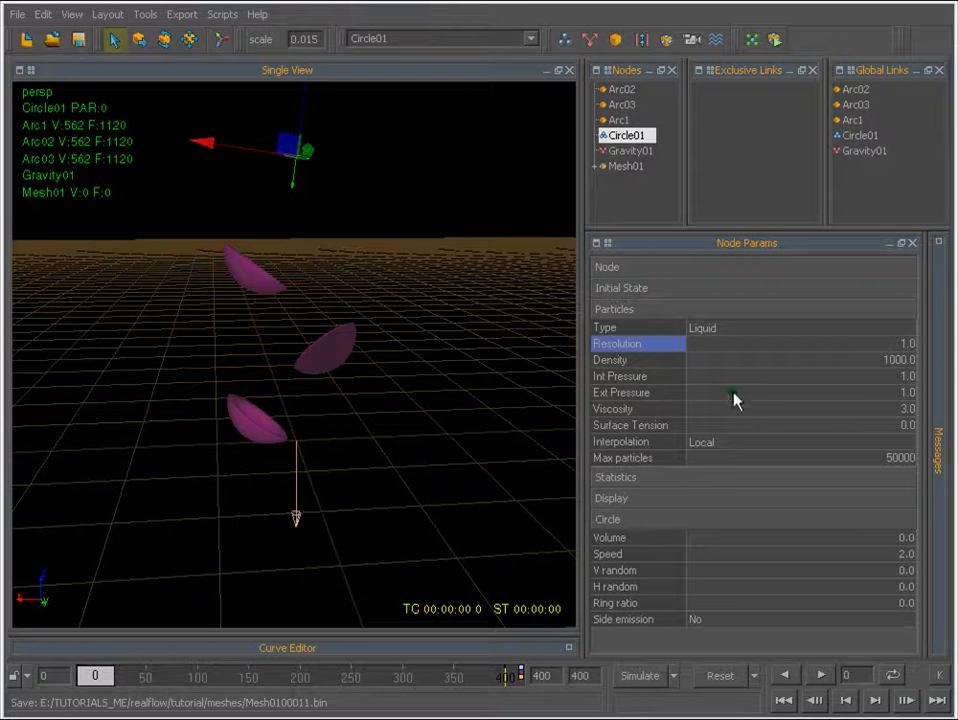
Set both the Int Pressure and the Ext Pressure of the emitter's particles to 0.01.
click(907, 377)
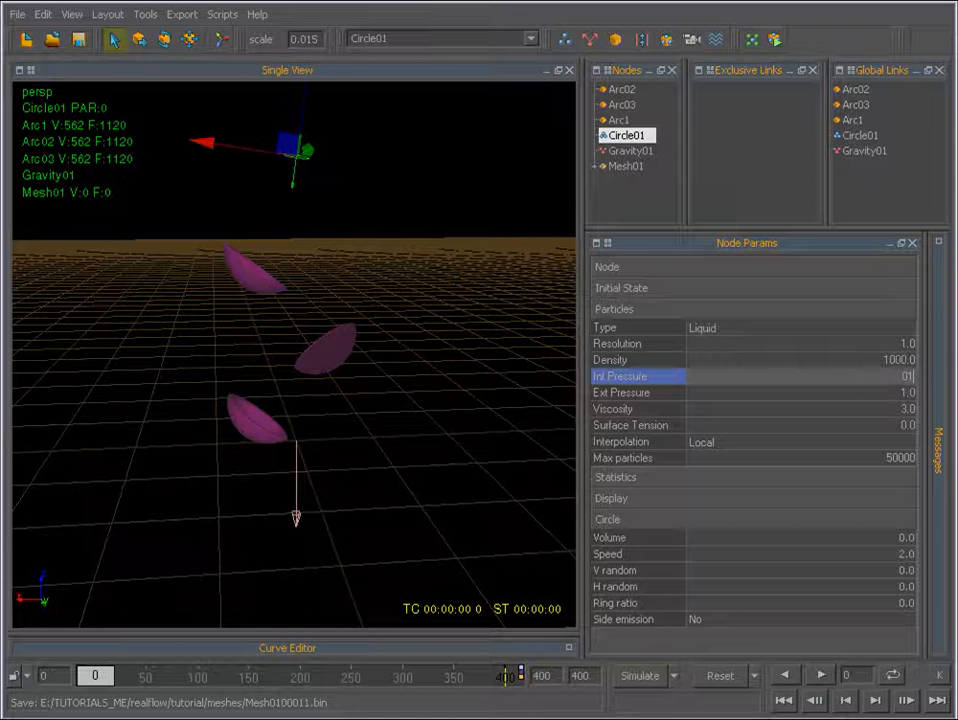
text(.01)
key(Return)
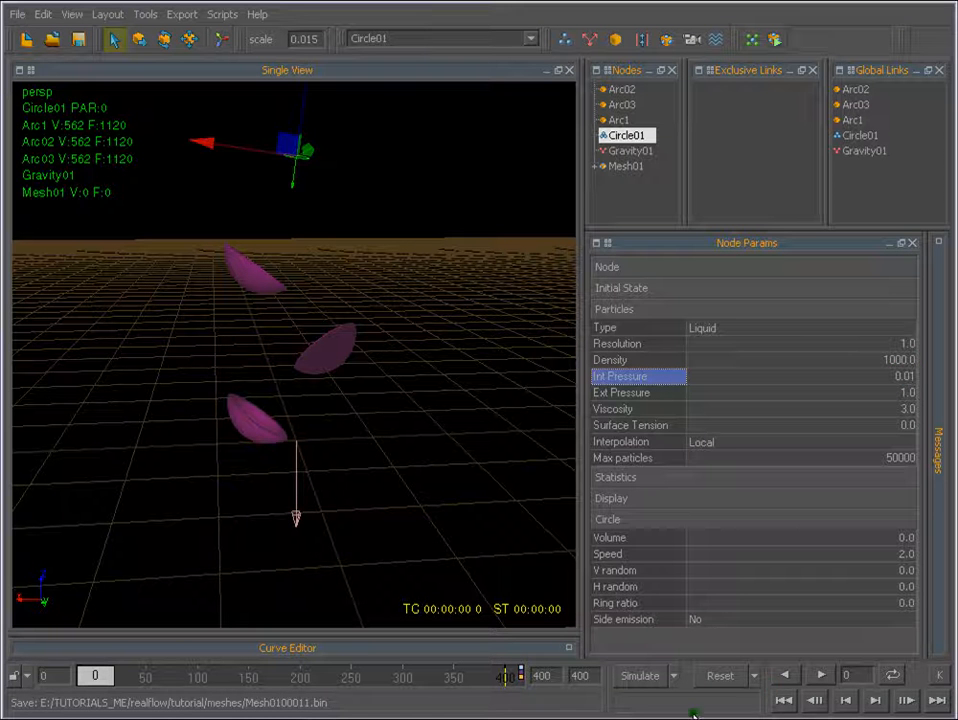
double_click(905, 393)
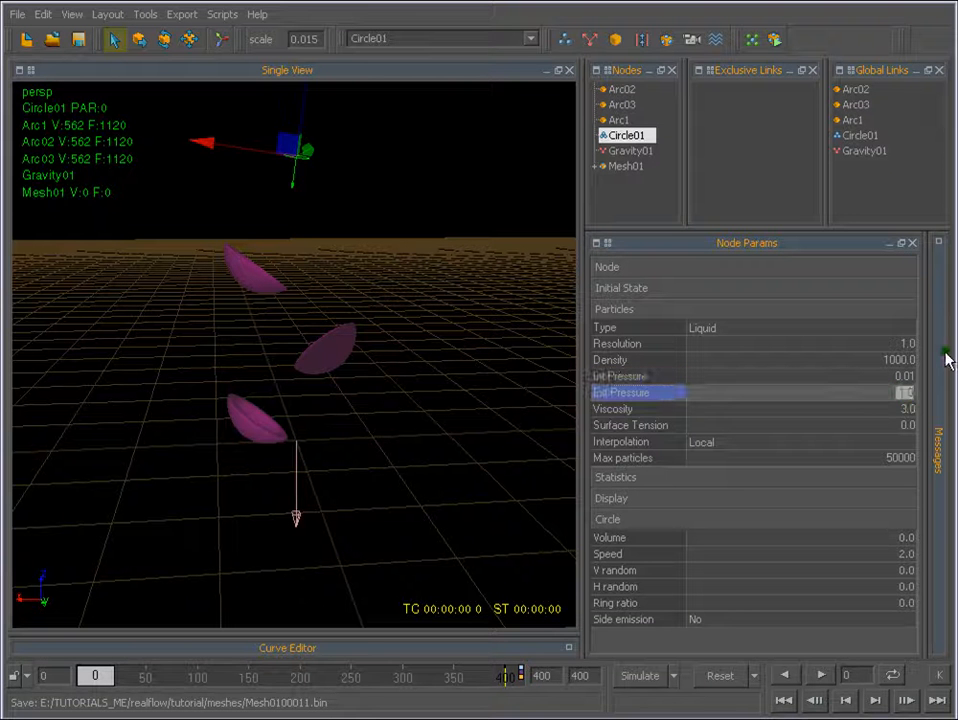
text(0.01)
key(Return)
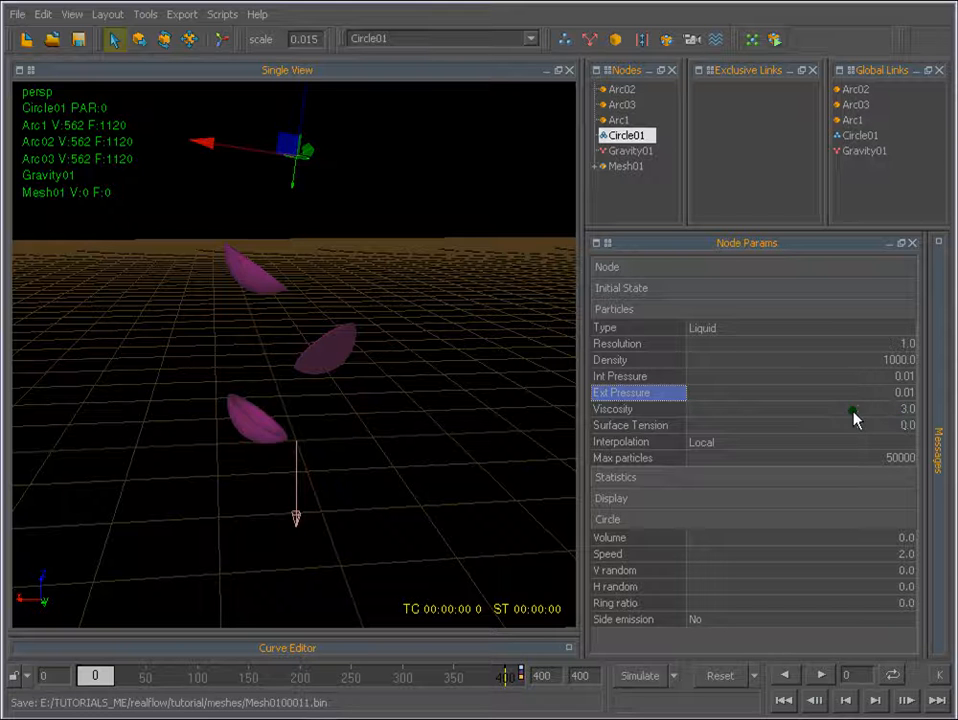
Simulate the liquid with the lowered pressures, stop it, and play the result back.
double_click(906, 410)
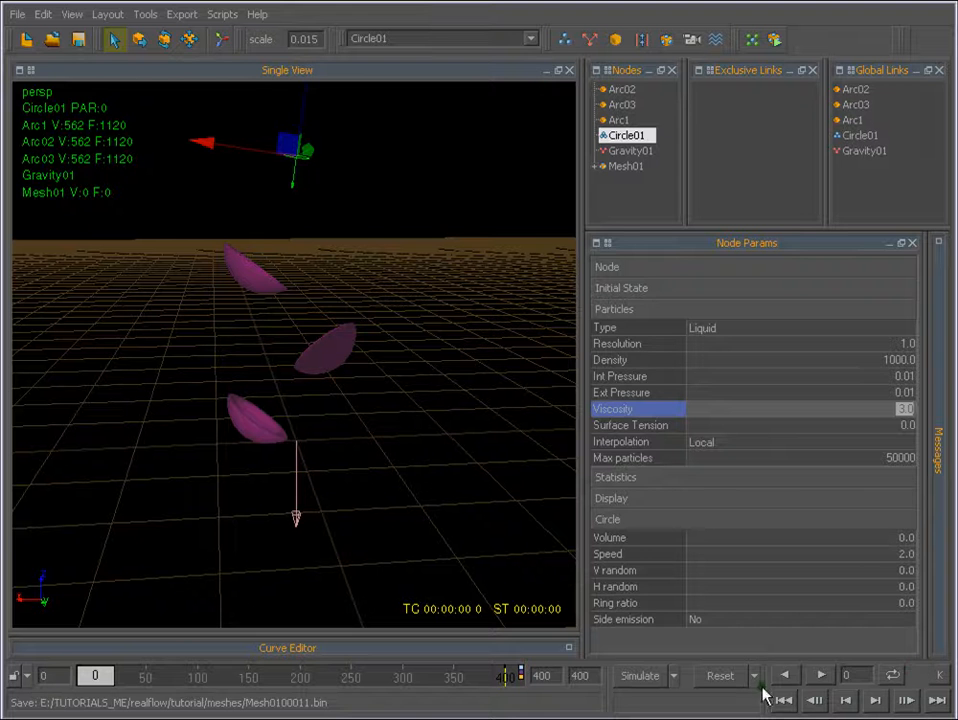
click(645, 677)
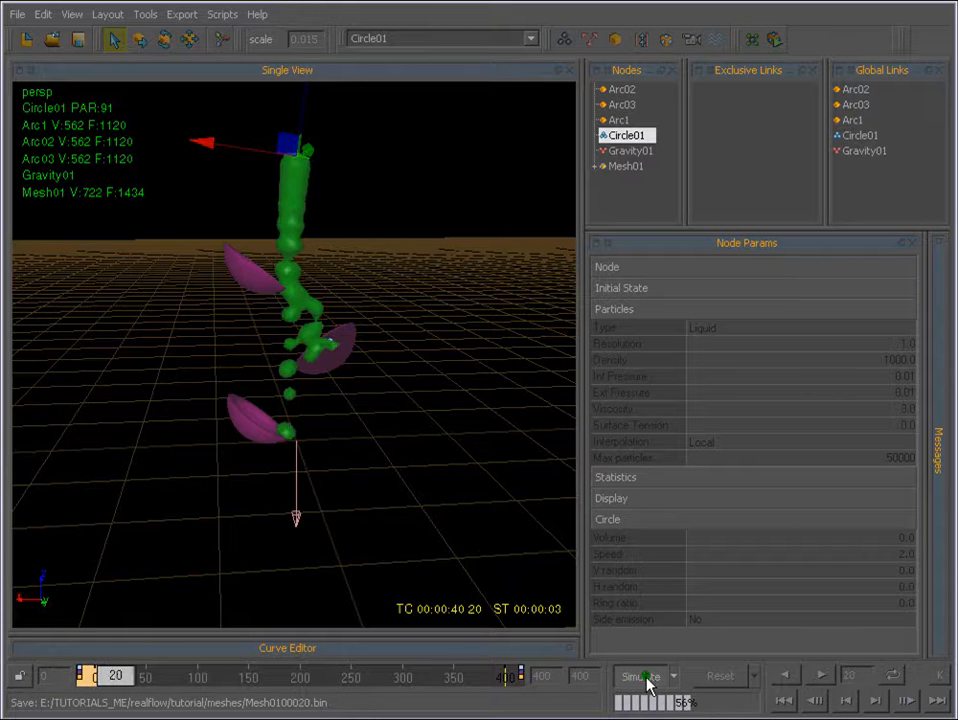
click(645, 677)
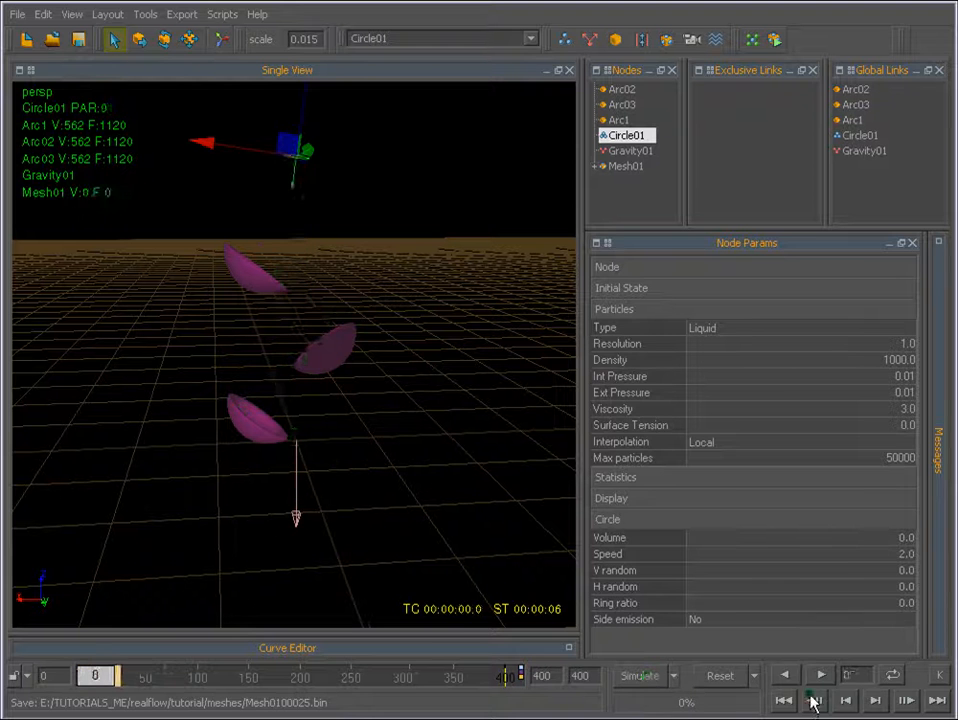
click(821, 677)
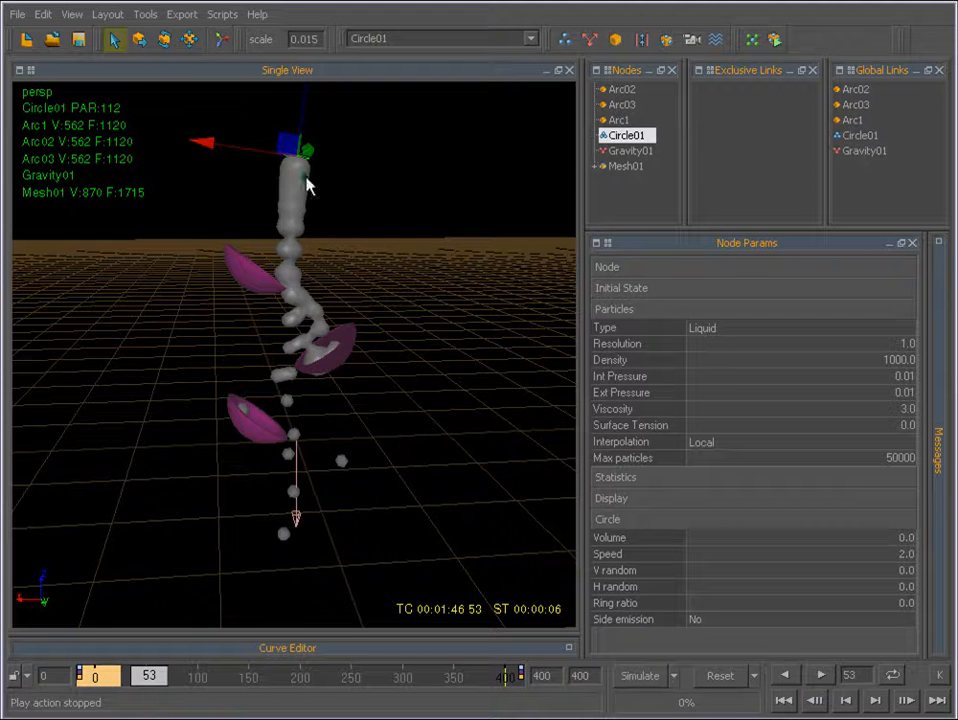
Set the Viscosity of the emitter's particles to 20.
click(905, 409)
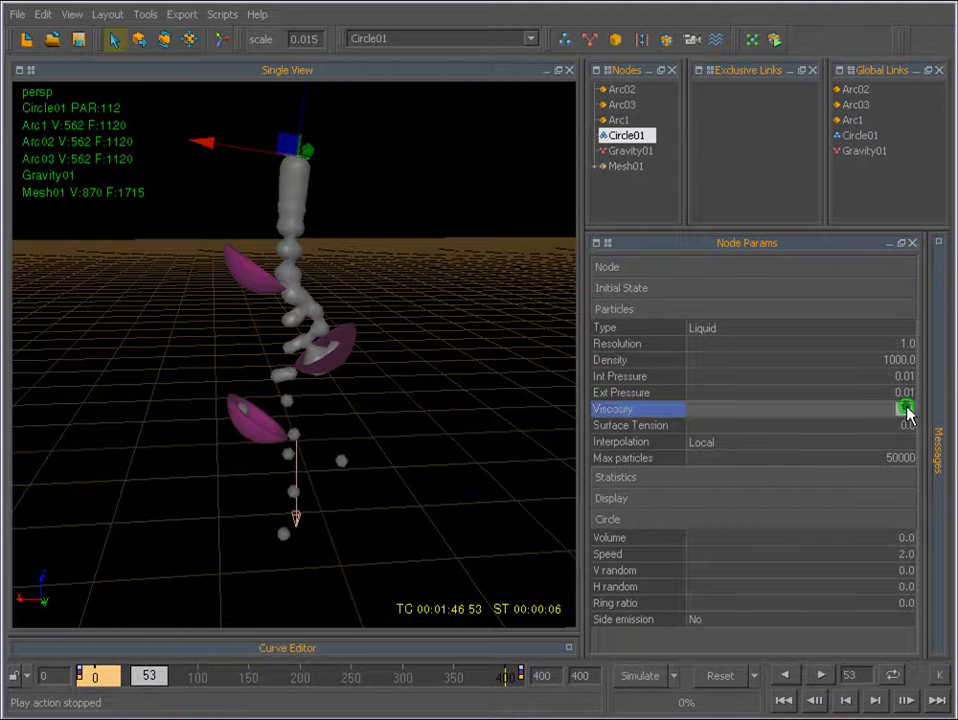
text(10)
key(Return)
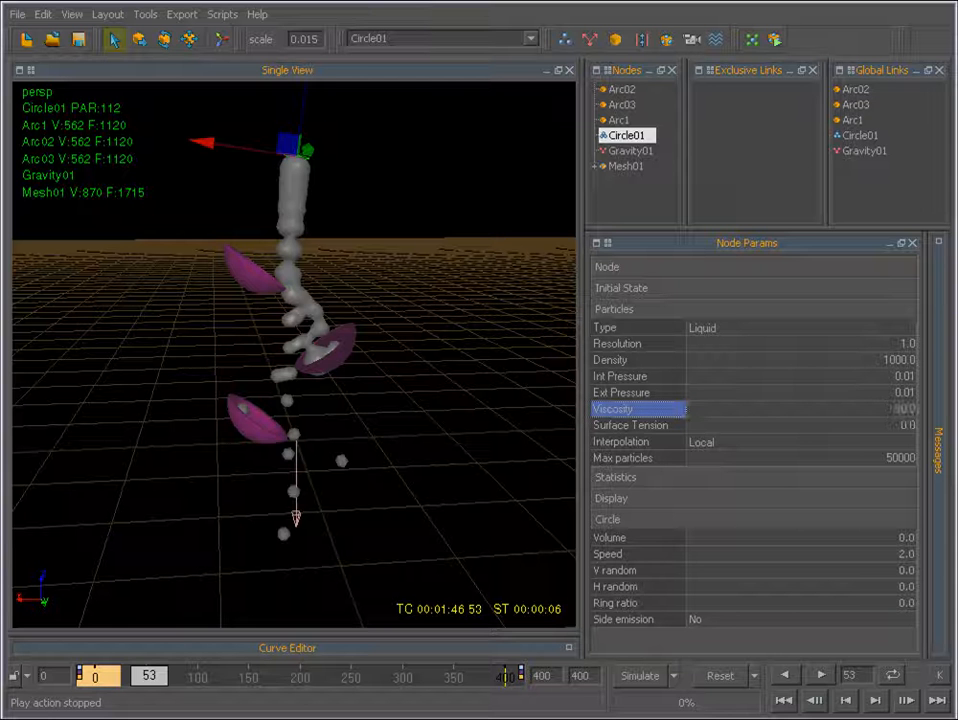
Reset the simulation data and simulate the more viscous liquid for about 30 frames.
click(716, 678)
key(Return)
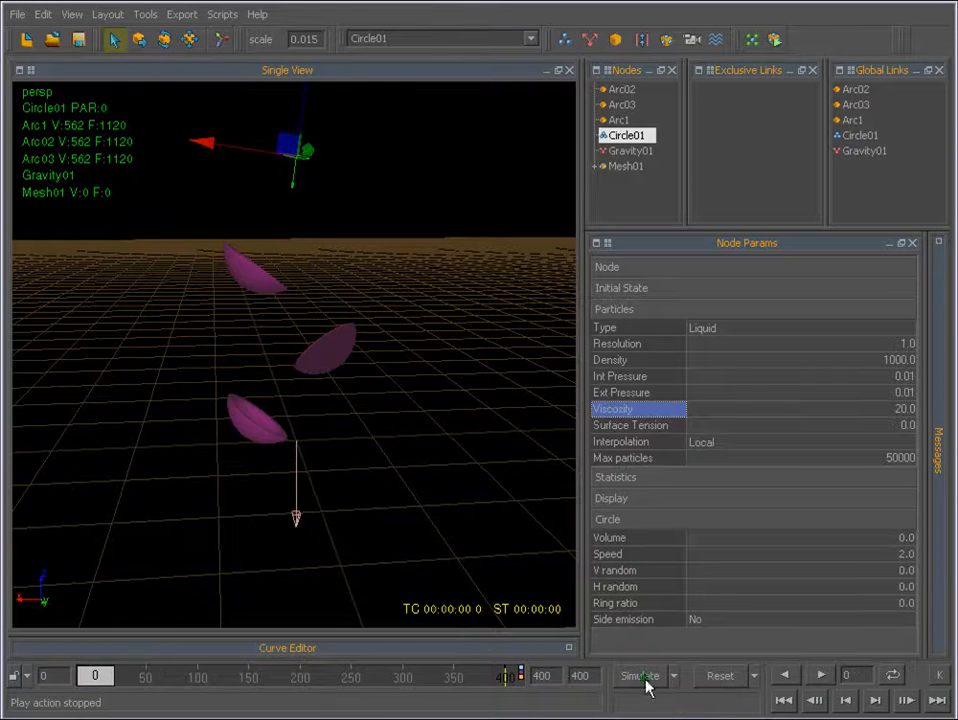
click(641, 677)
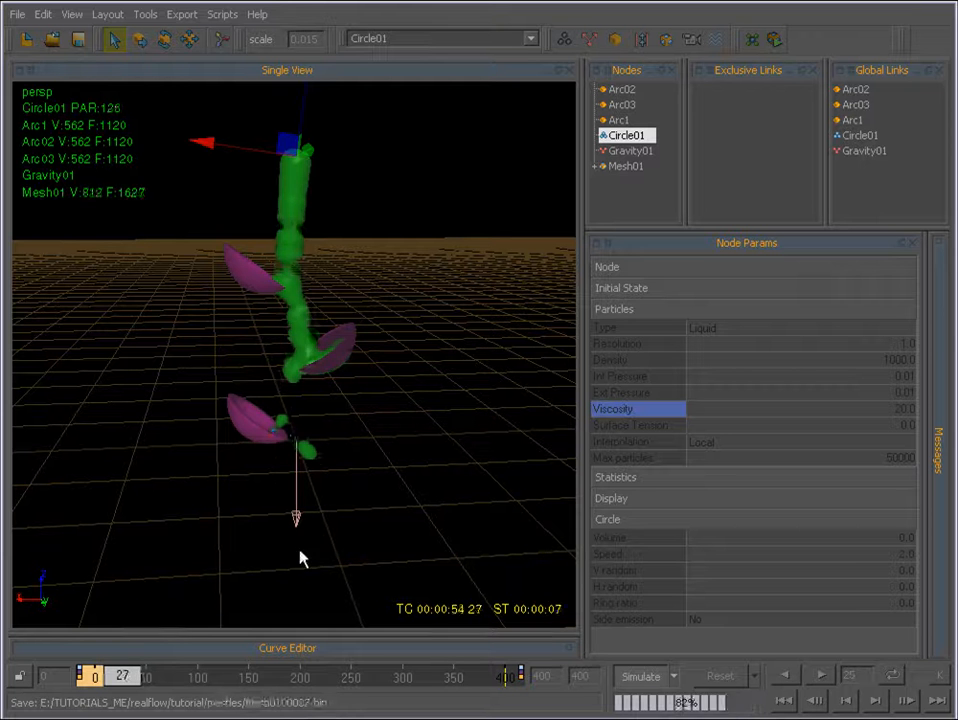
click(636, 678)
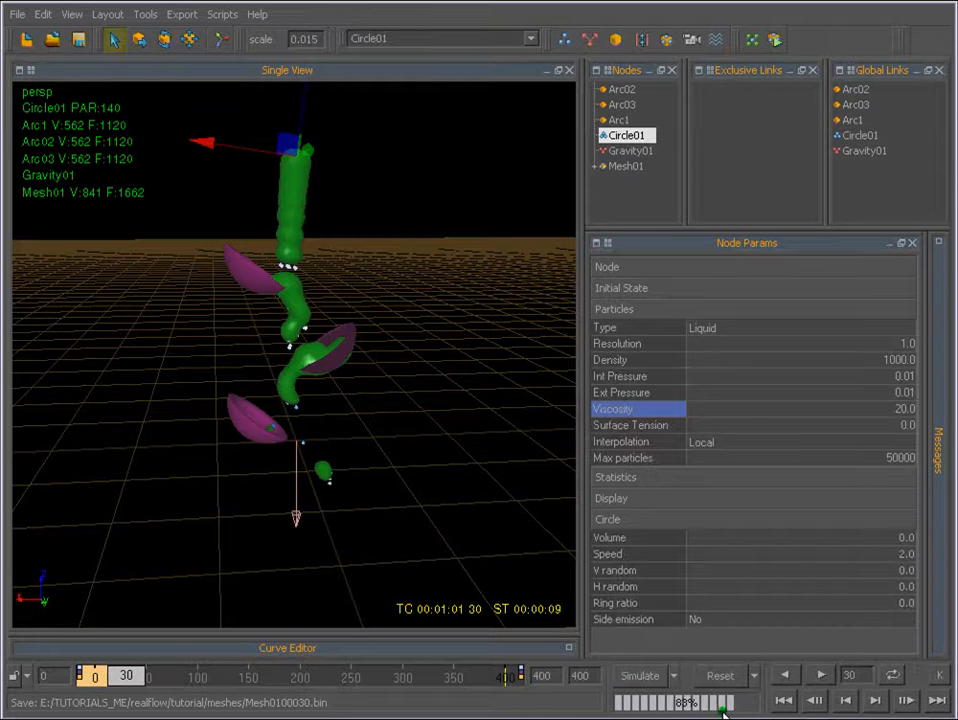
Reset the simulation data and set the emitter particles' Viscosity to 3 and Max particles to 100000.
click(720, 676)
double_click(902, 409)
text(3)
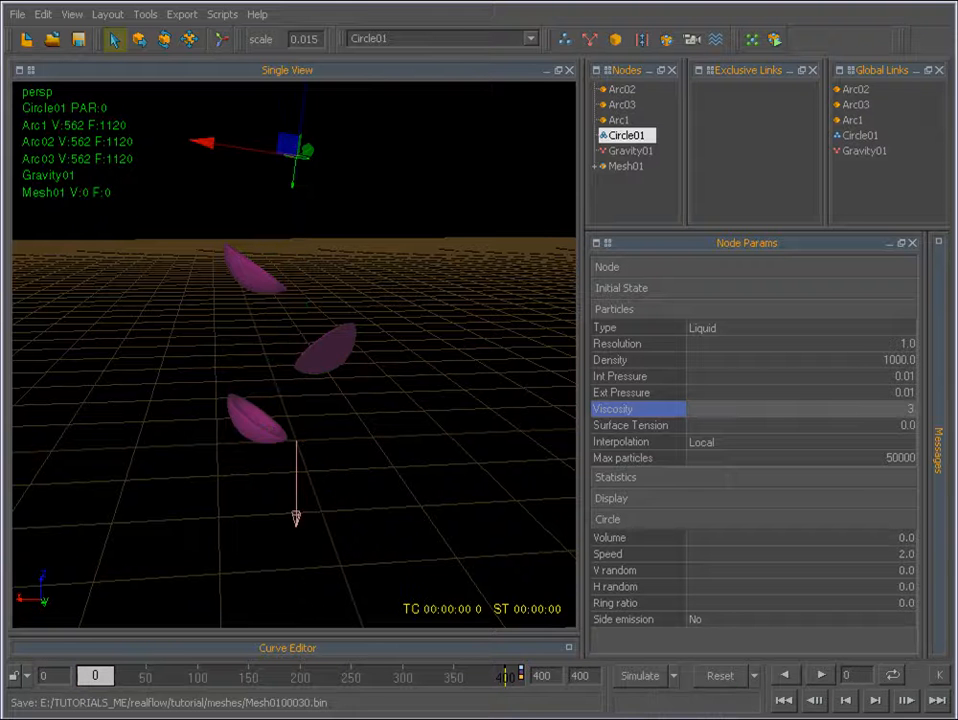
key(Return)
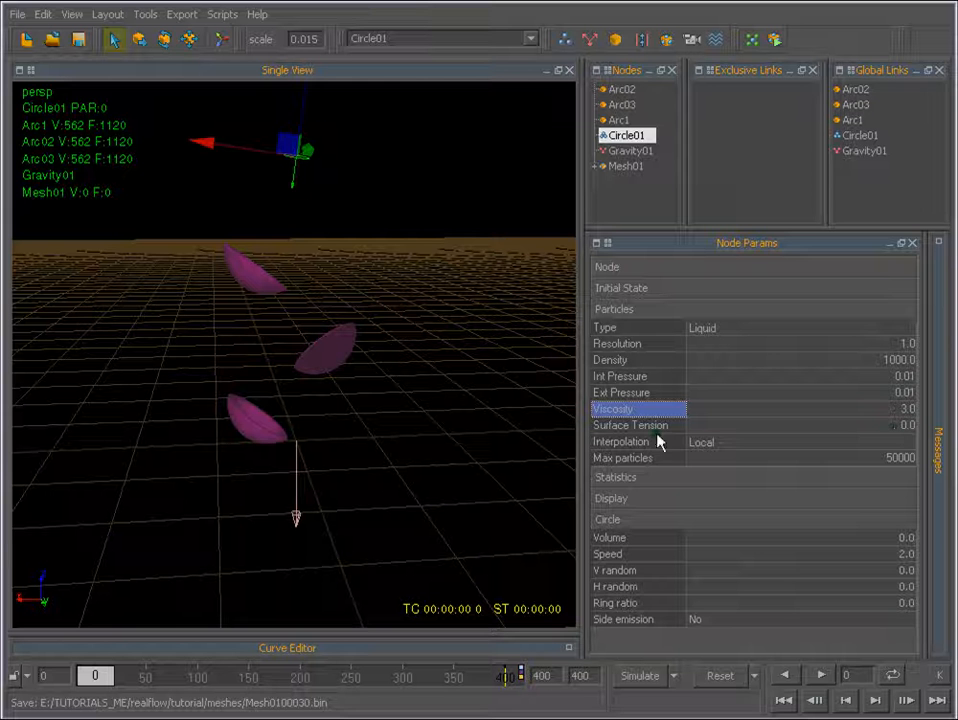
double_click(898, 460)
text(100)
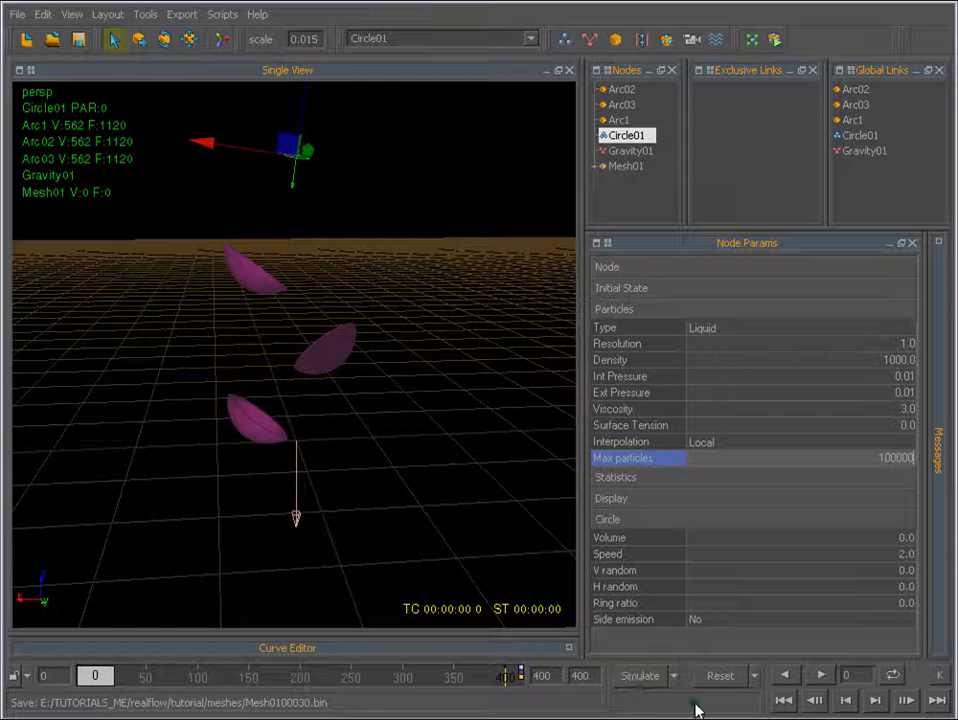
Set the circle emitter's Speed to 2.5 in its Circle parameters.
click(614, 520)
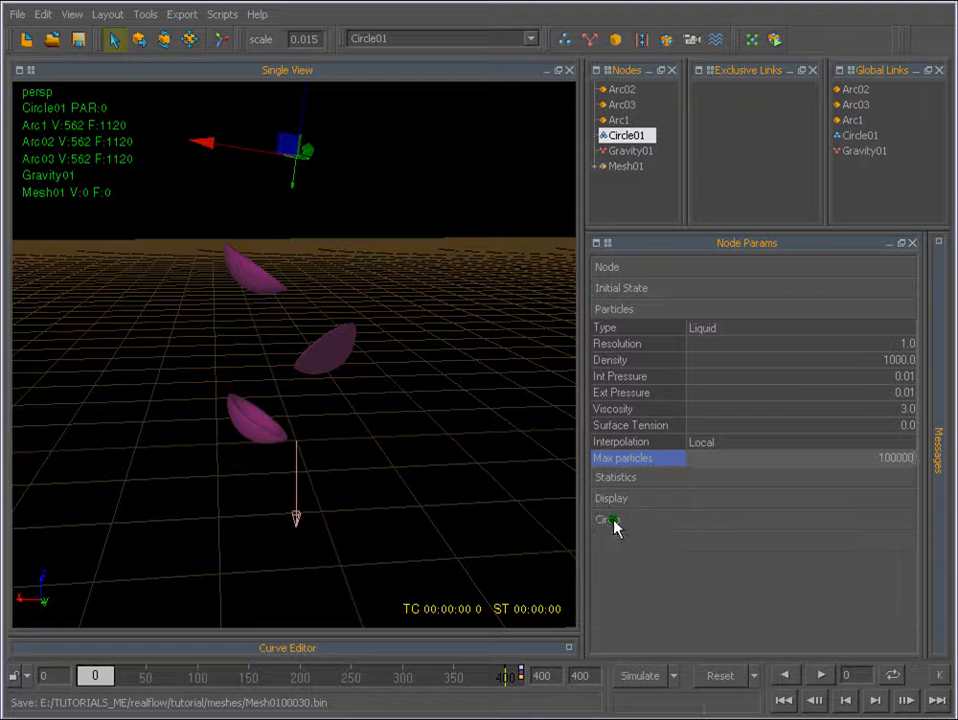
click(618, 310)
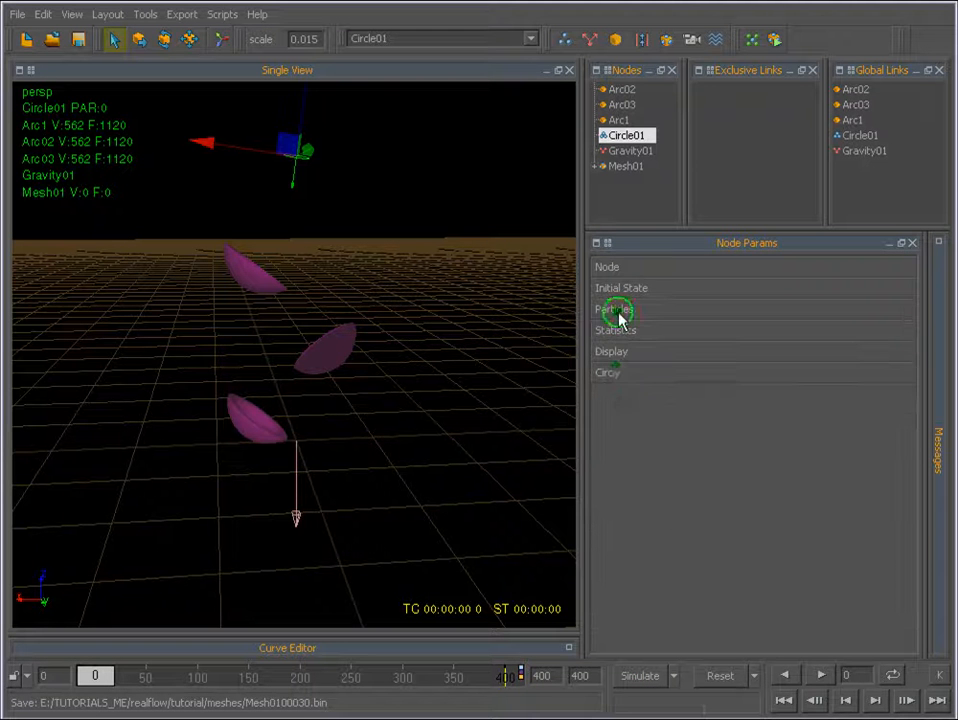
click(612, 373)
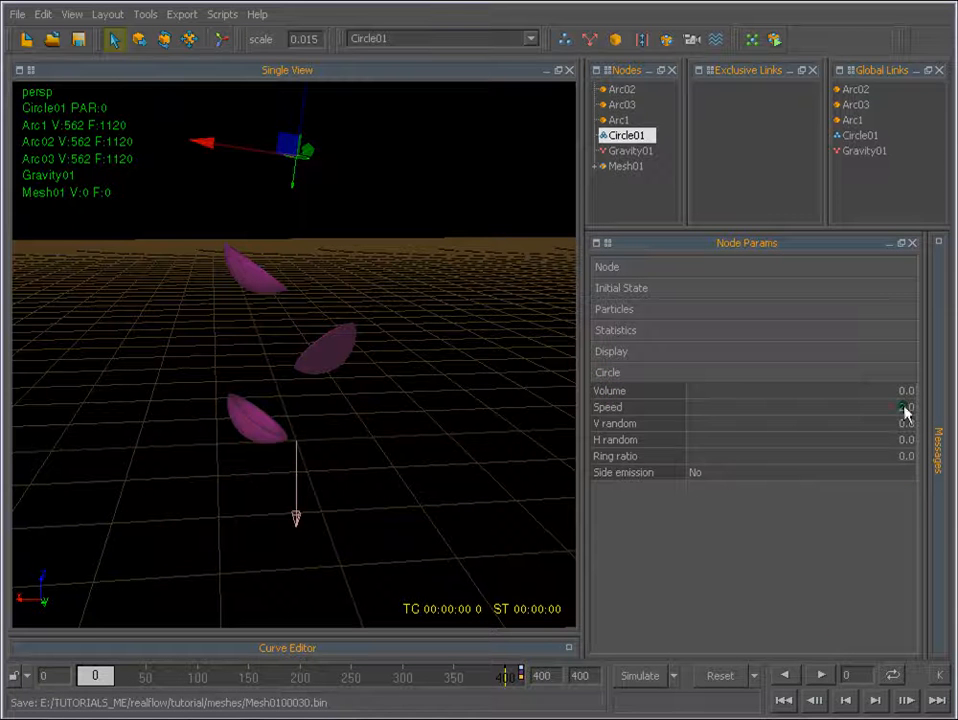
key(Return)
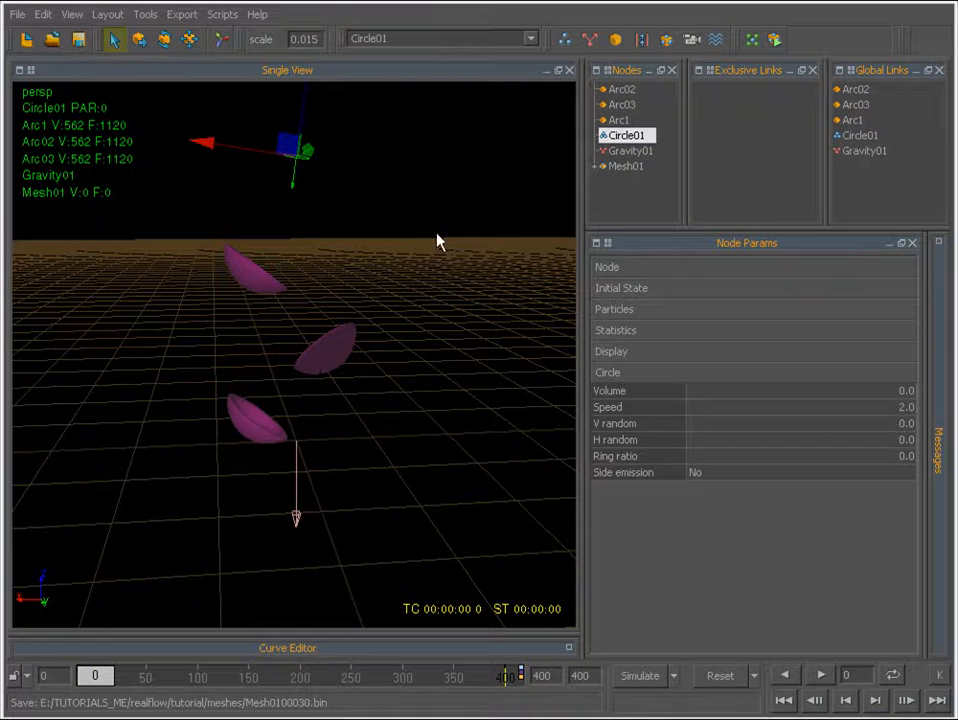
click(904, 407)
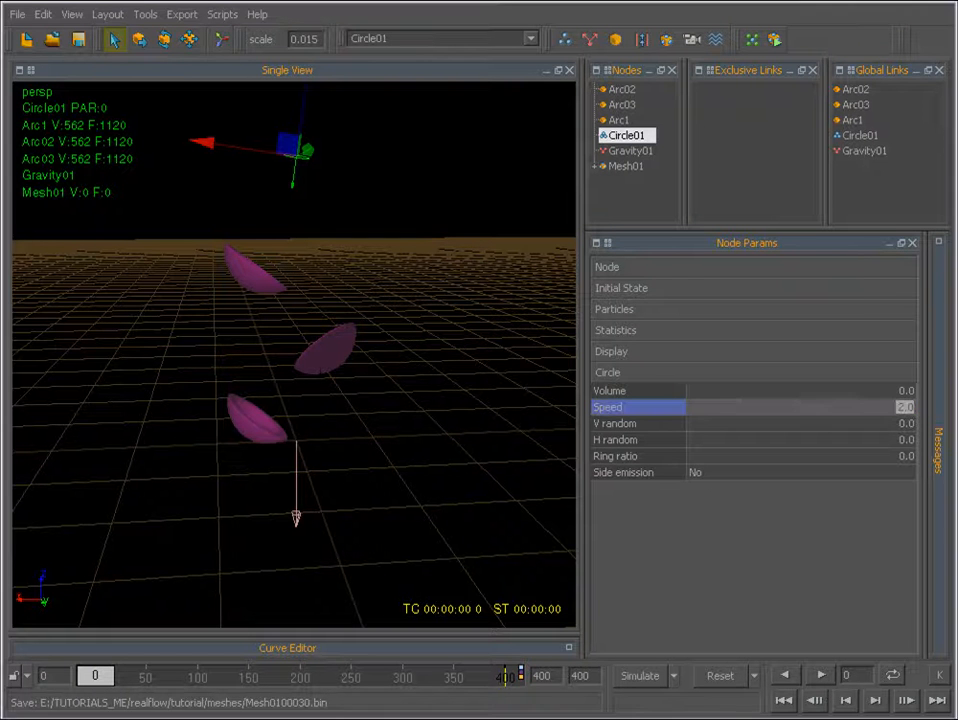
text(2)
key(Return)
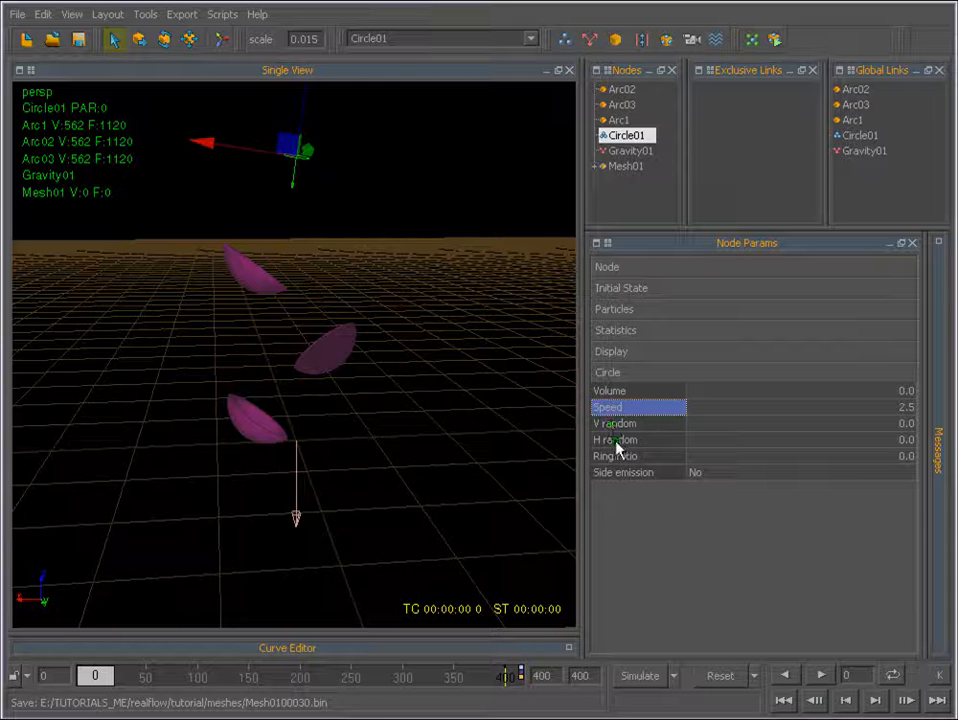
Set both V random and H random of the circle emitter to 0.2.
double_click(901, 424)
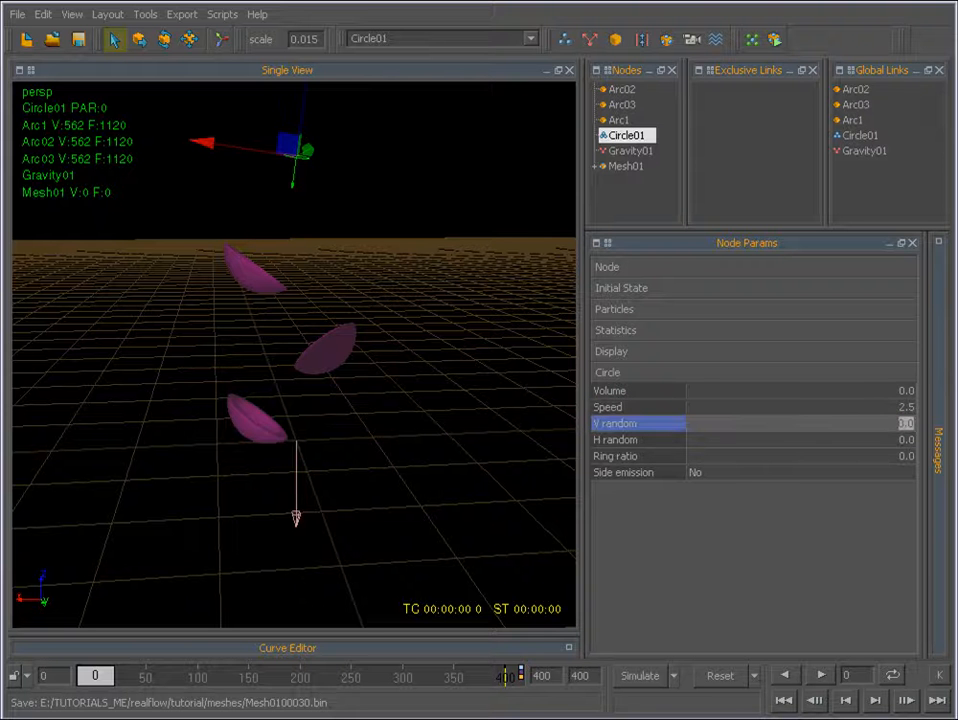
text(.2)
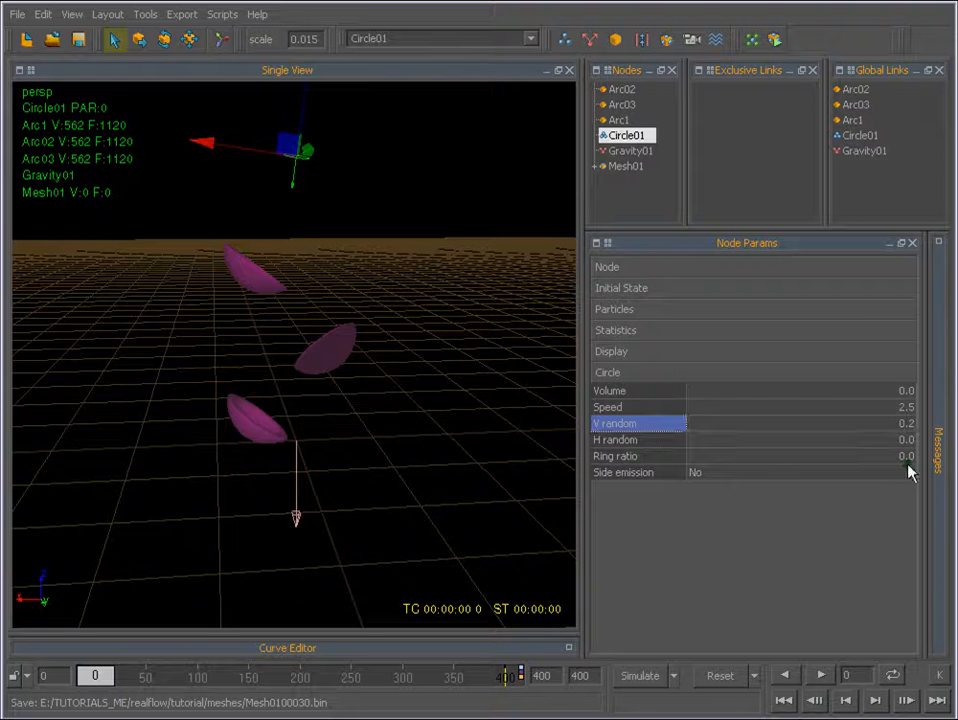
key(Return)
double_click(907, 439)
text(.)
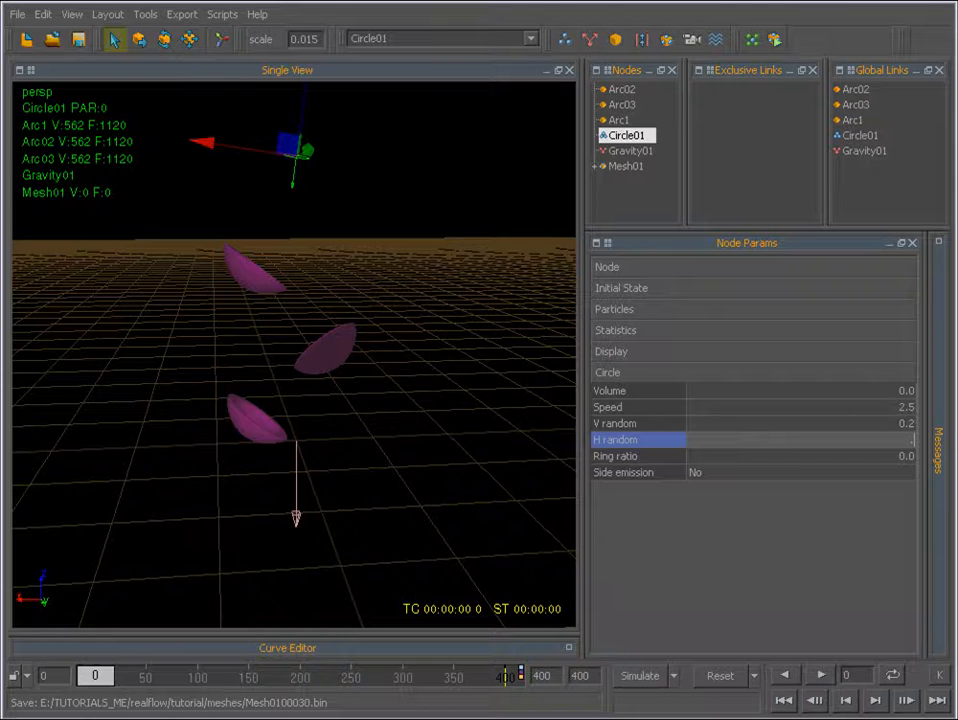
text(2)
key(Return)
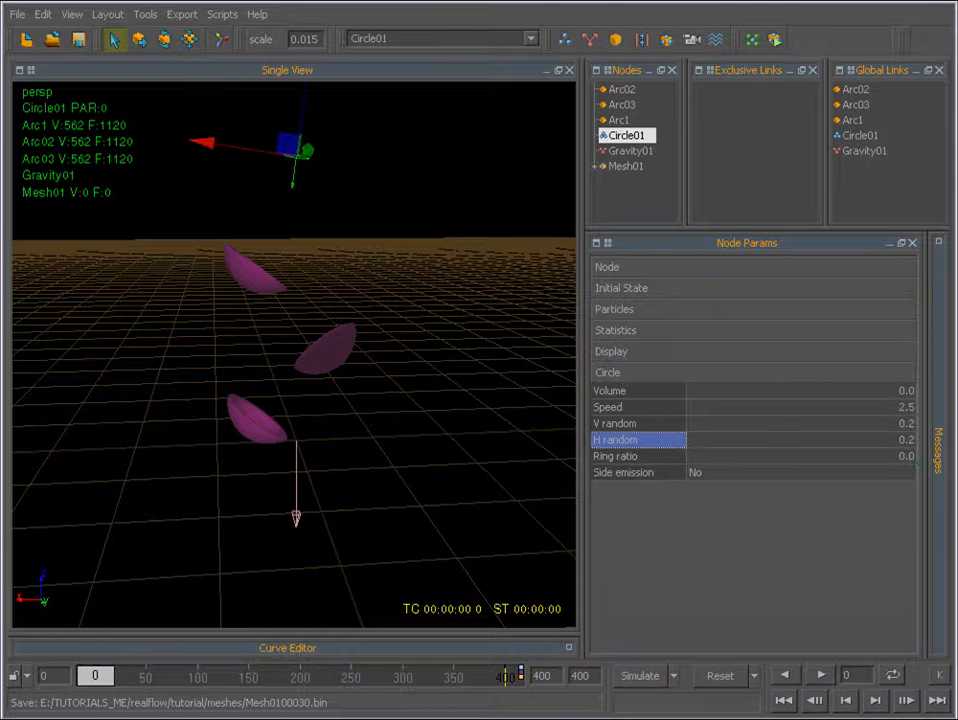
Simulate the liquid with the new speed and randomness for about 23 frames, and reset the simulation data.
click(621, 677)
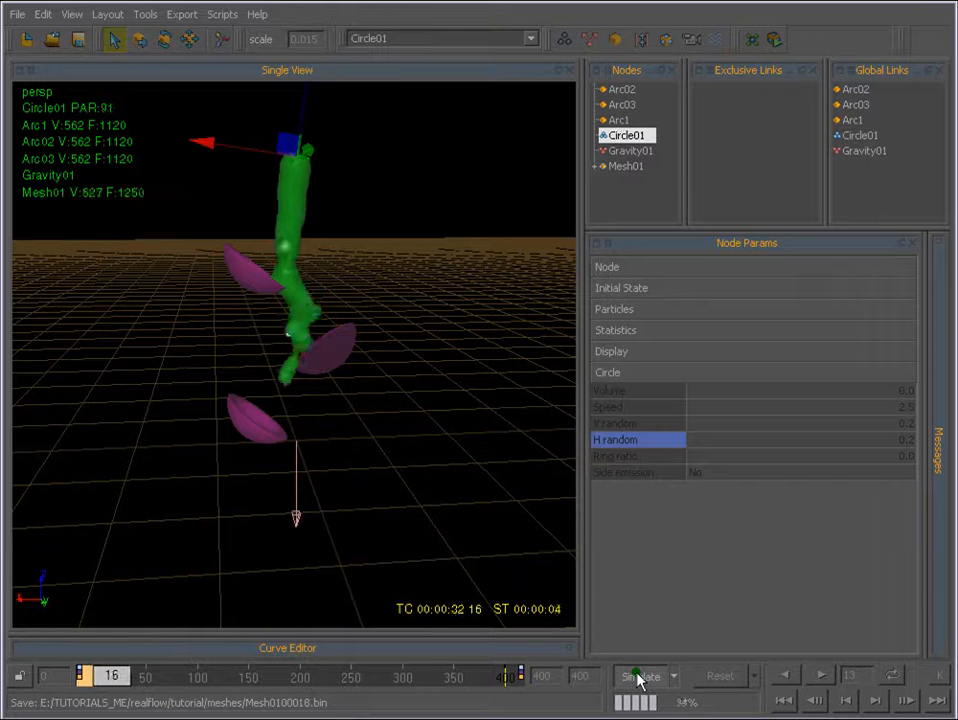
click(638, 678)
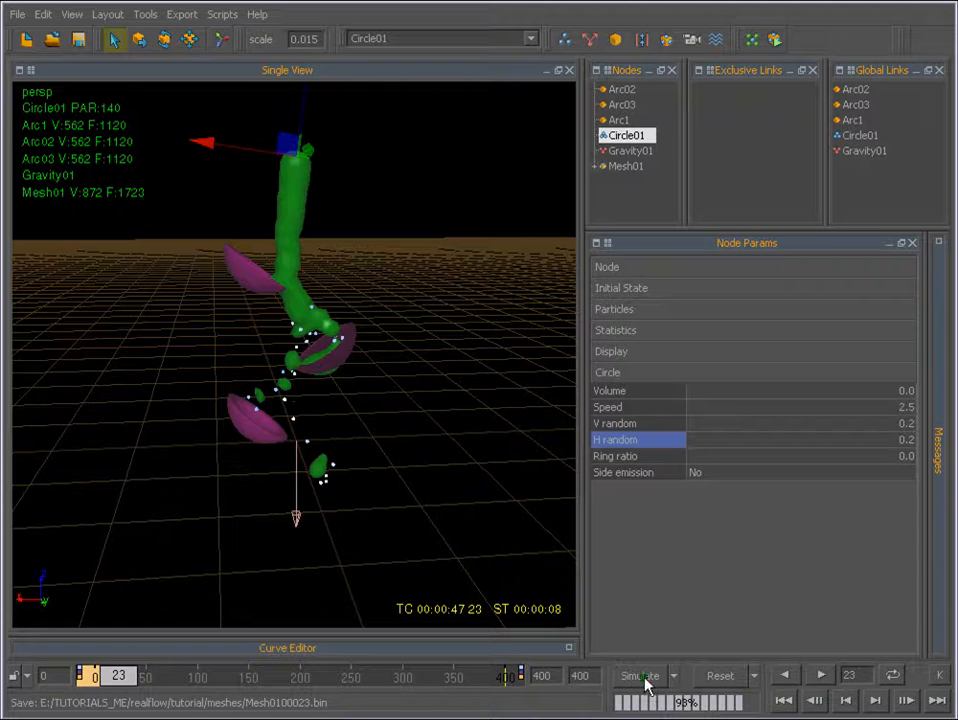
click(720, 676)
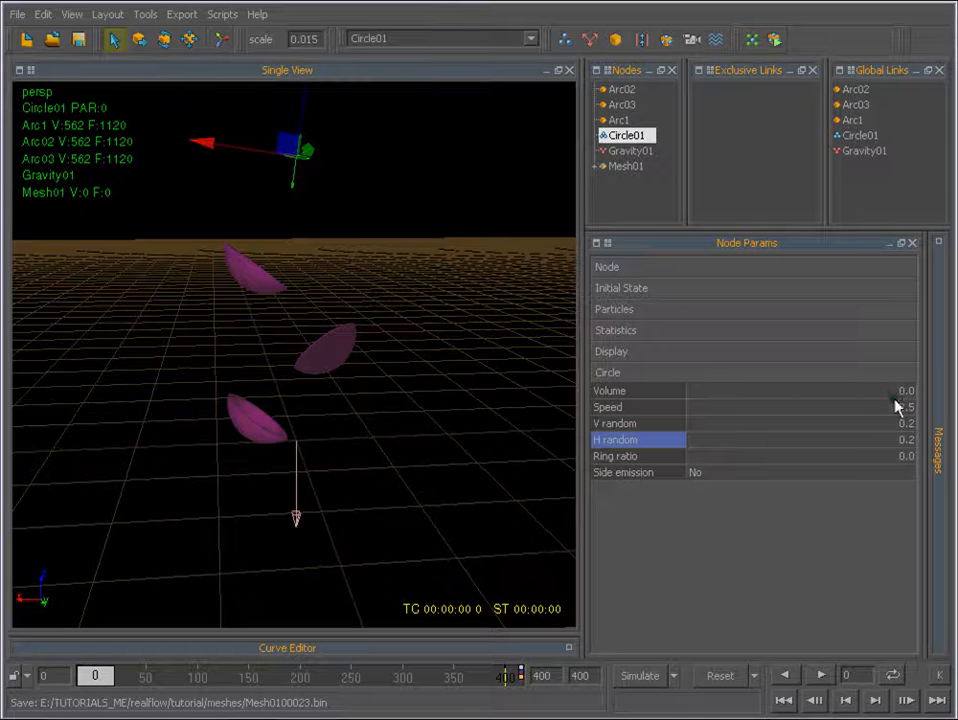
Set the circle emitter's Side emission to Yes and simulate for about 37 frames.
click(695, 474)
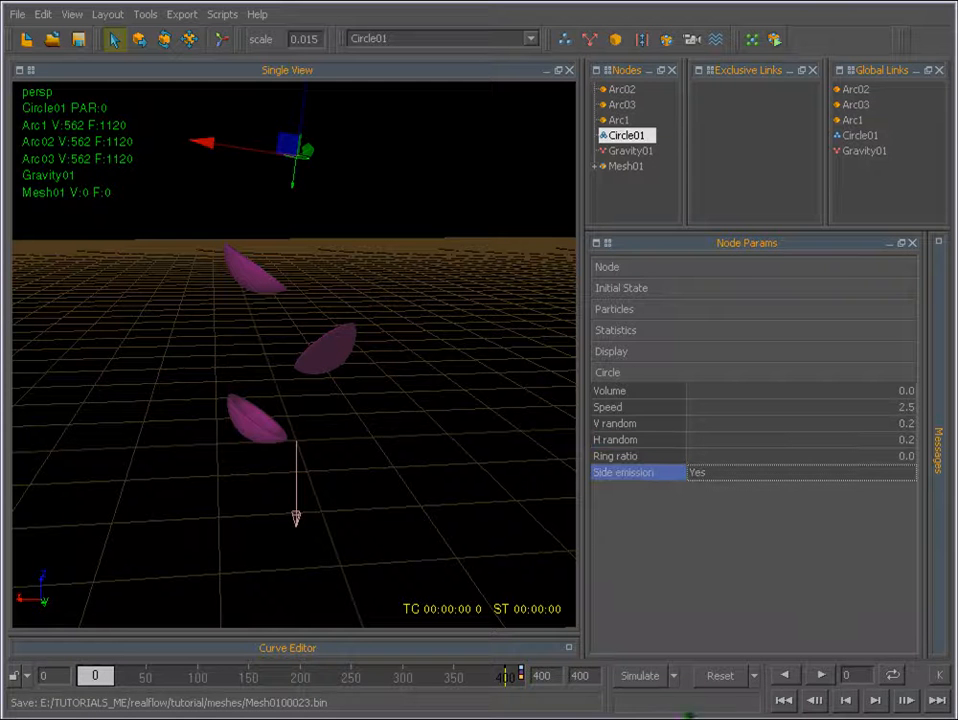
click(643, 678)
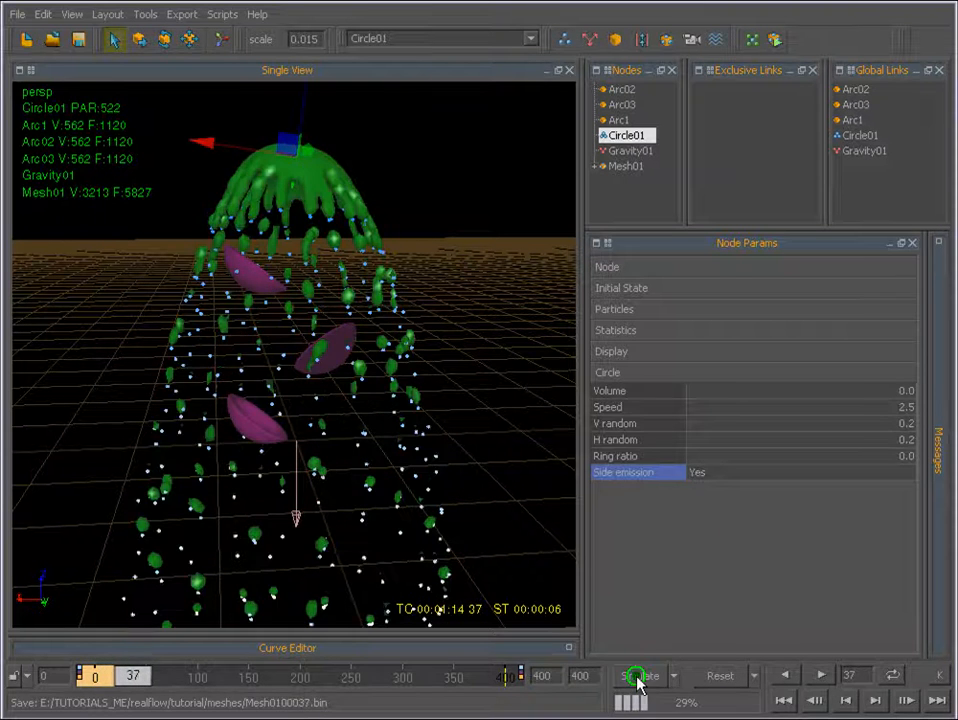
Set the circle emitter's Side emission back to No and reset all simulation data.
click(701, 476)
click(720, 676)
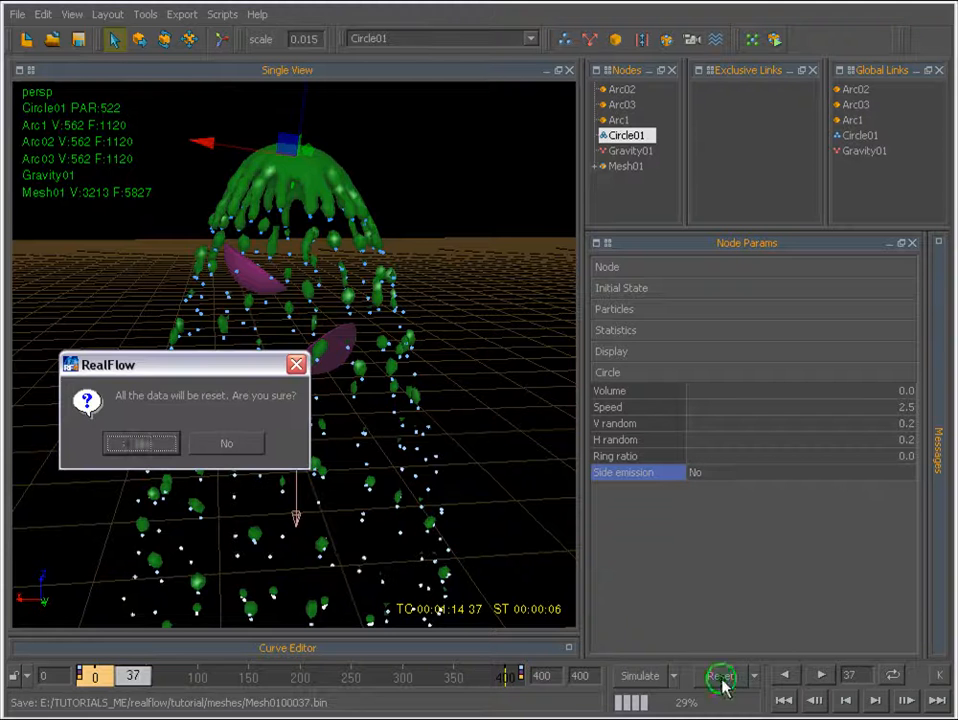
click(140, 443)
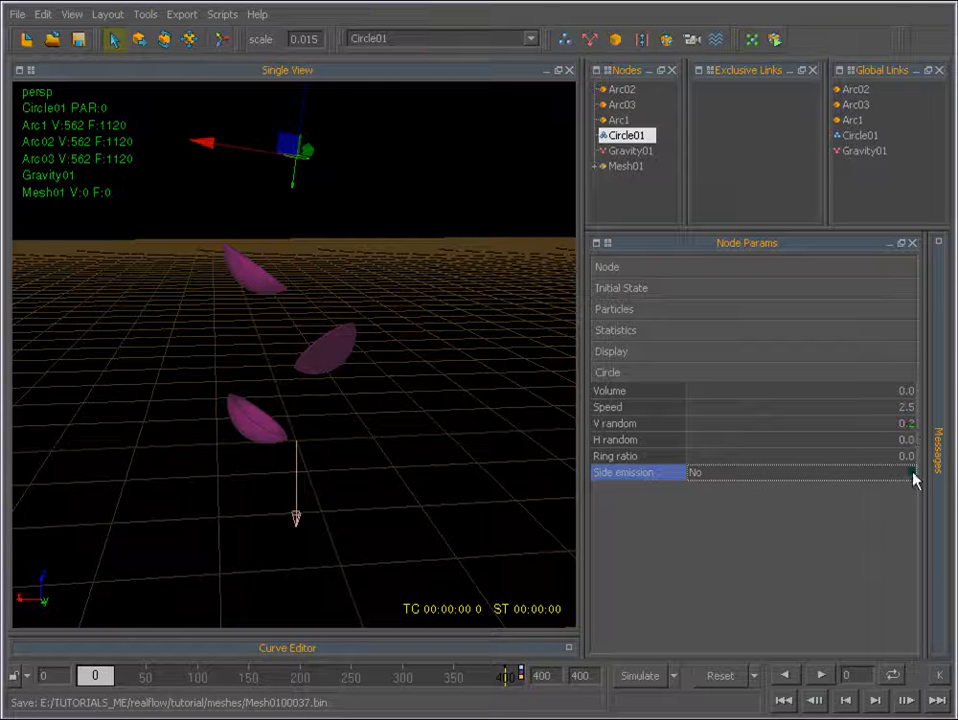
Review the Node and Gravity parameters of Gravity01.
click(608, 372)
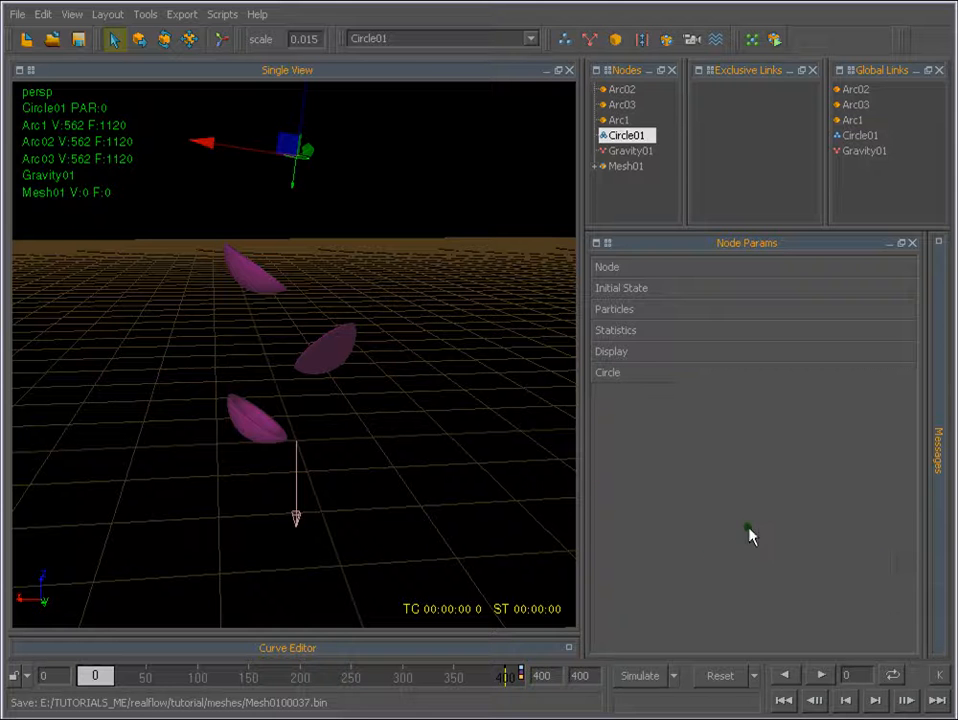
click(630, 151)
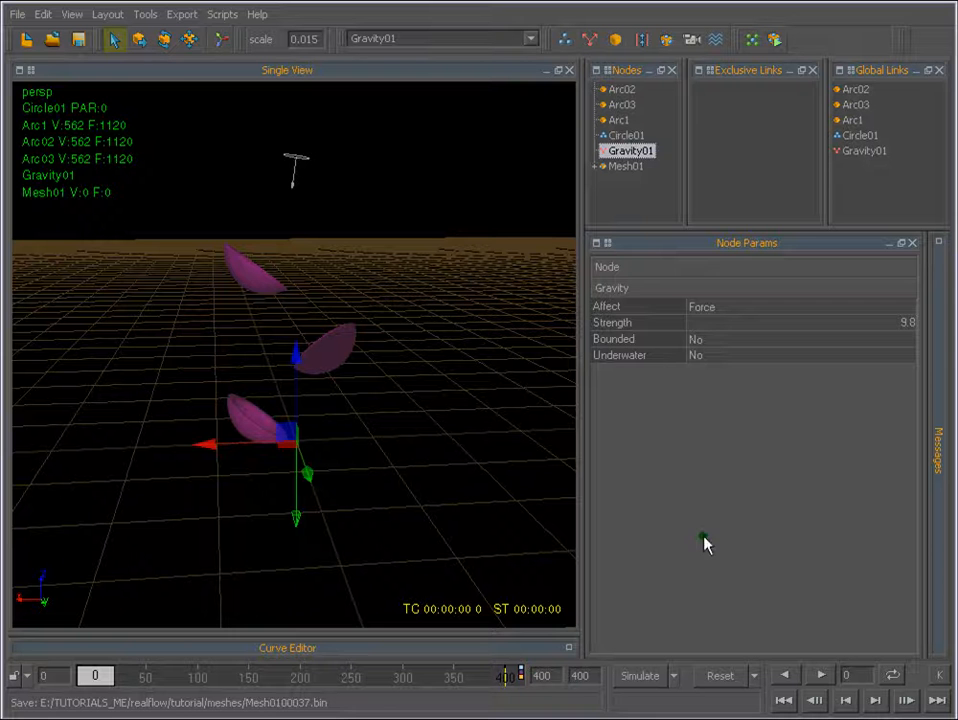
click(612, 268)
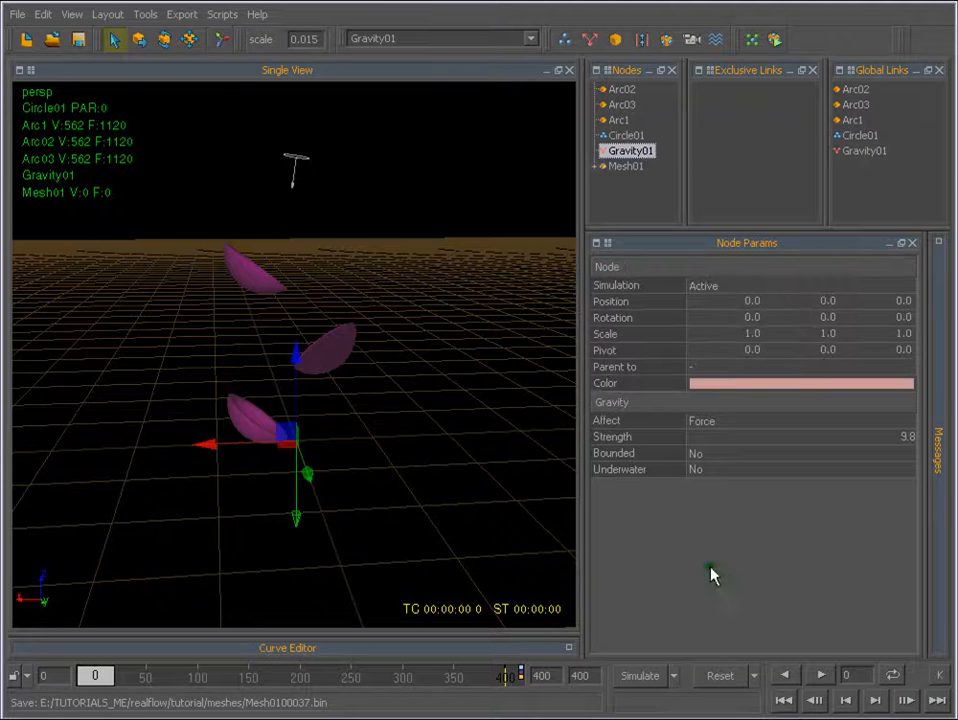
click(612, 270)
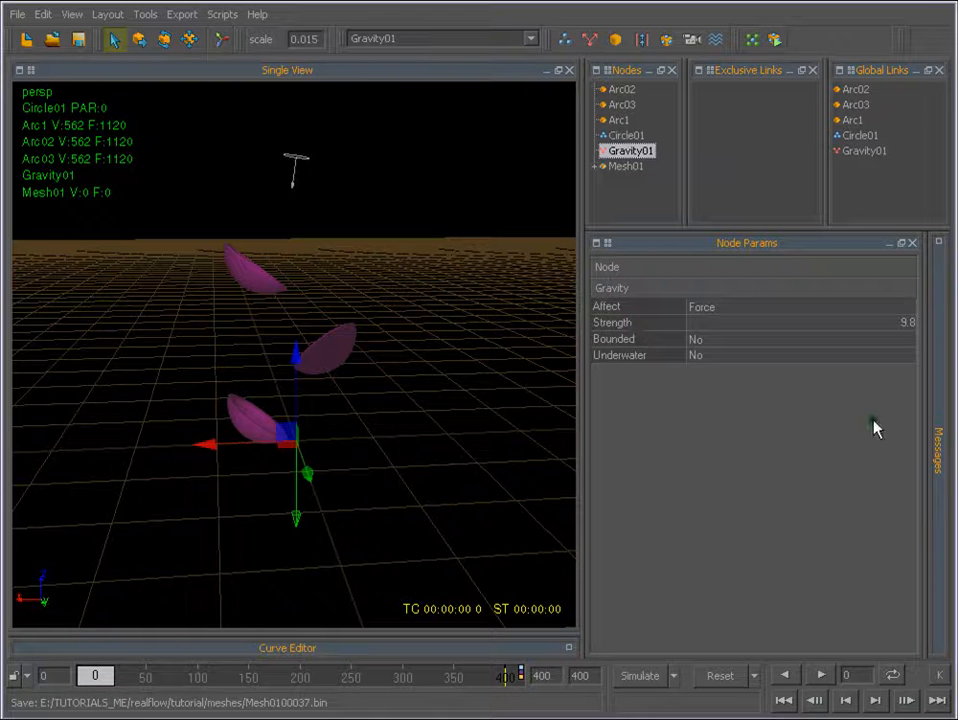
click(635, 290)
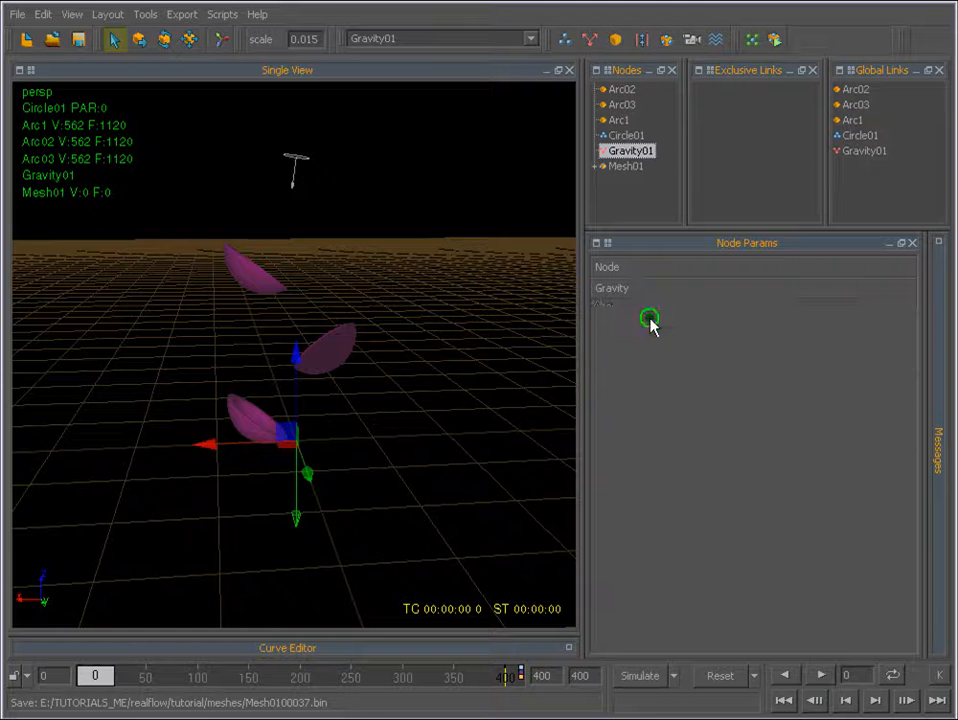
Review the available mesh types for Mesh01 and keep Metaballs.
click(624, 167)
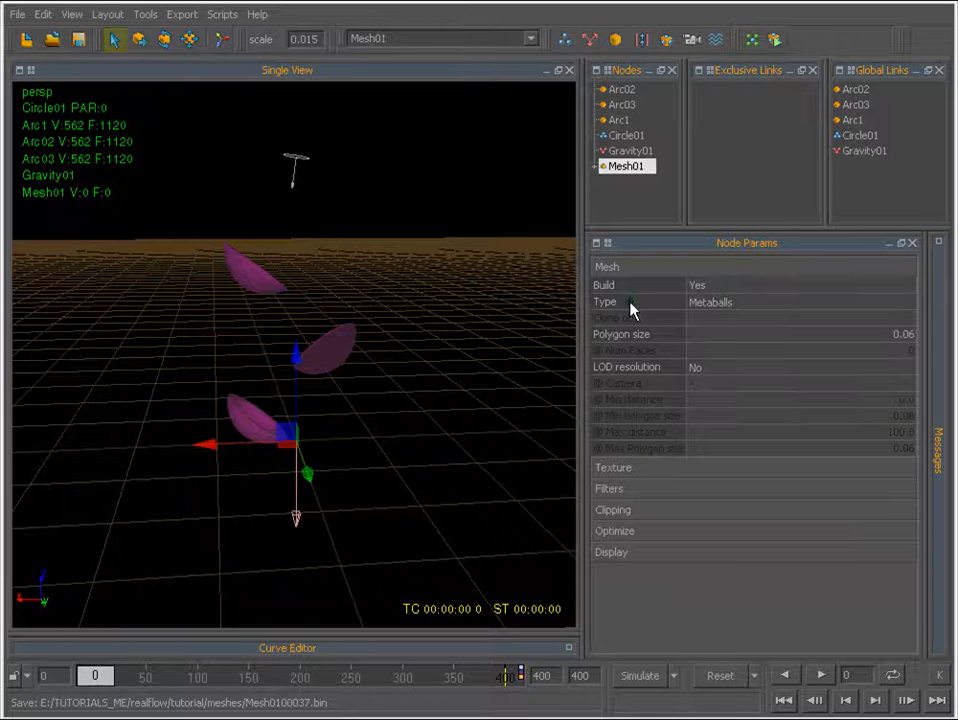
click(714, 303)
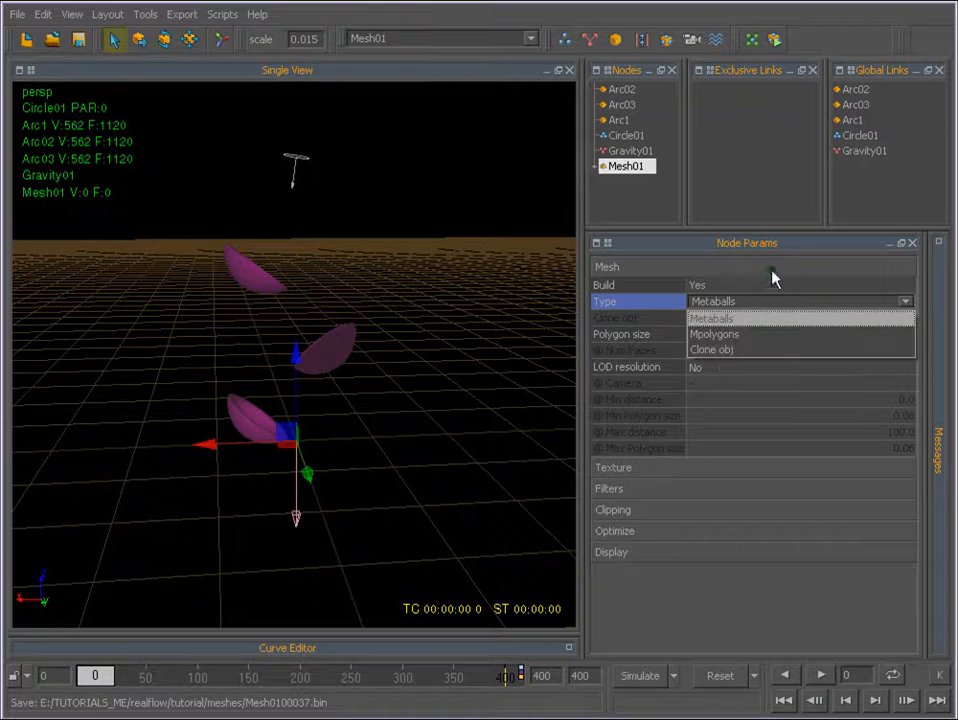
click(711, 318)
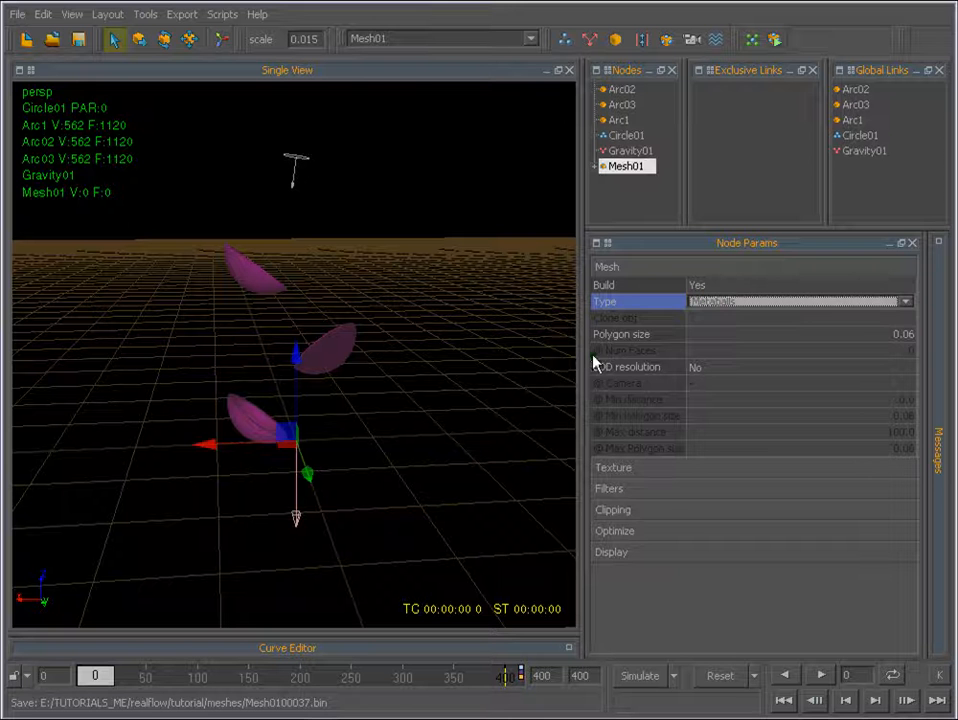
Set the Polygon size of Mesh01 to 0.01 and simulate for about 18 frames.
click(622, 335)
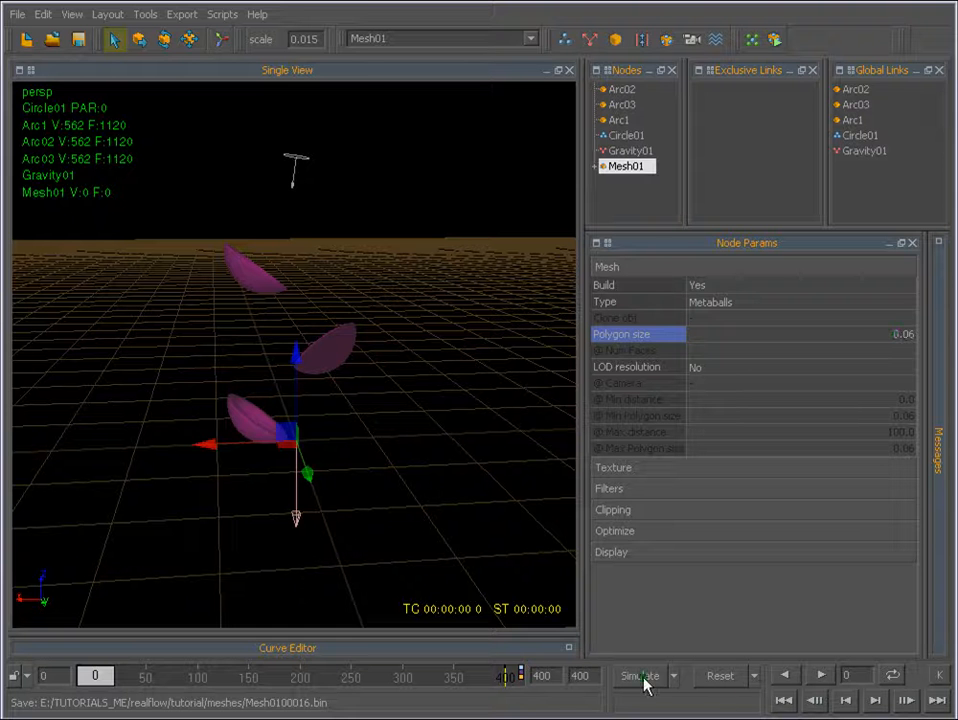
click(905, 335)
key(BackSpace)
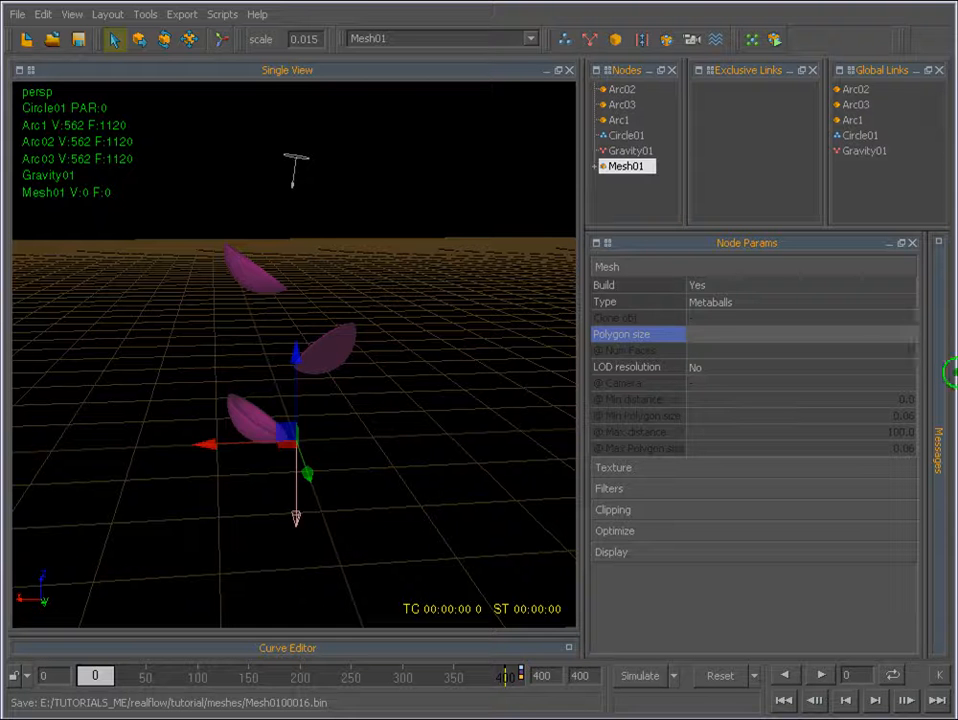
text(0.01)
key(Return)
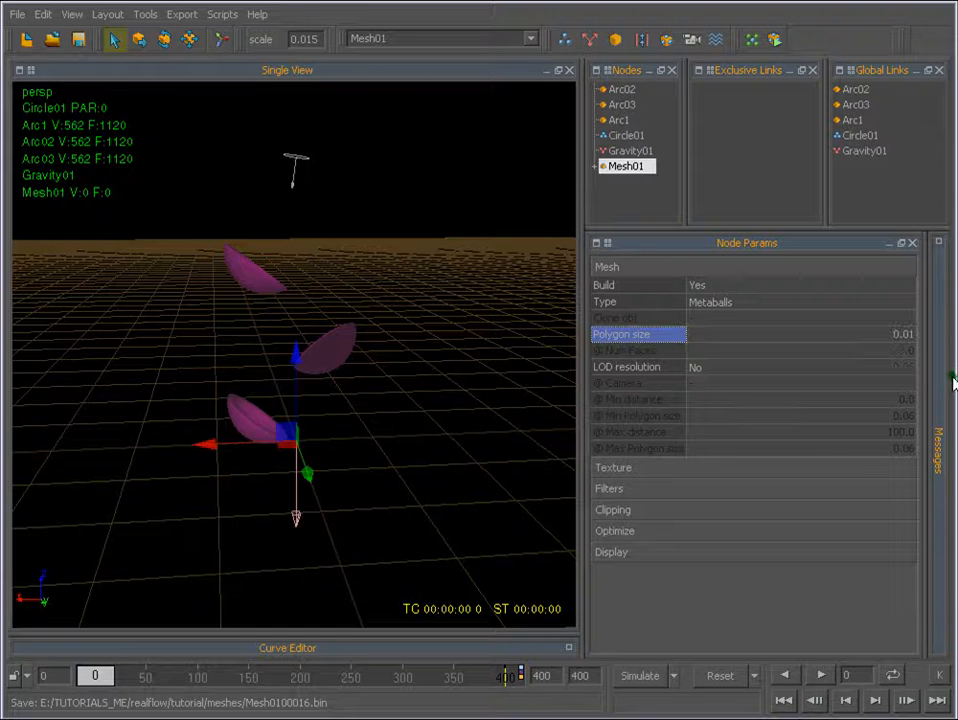
click(641, 680)
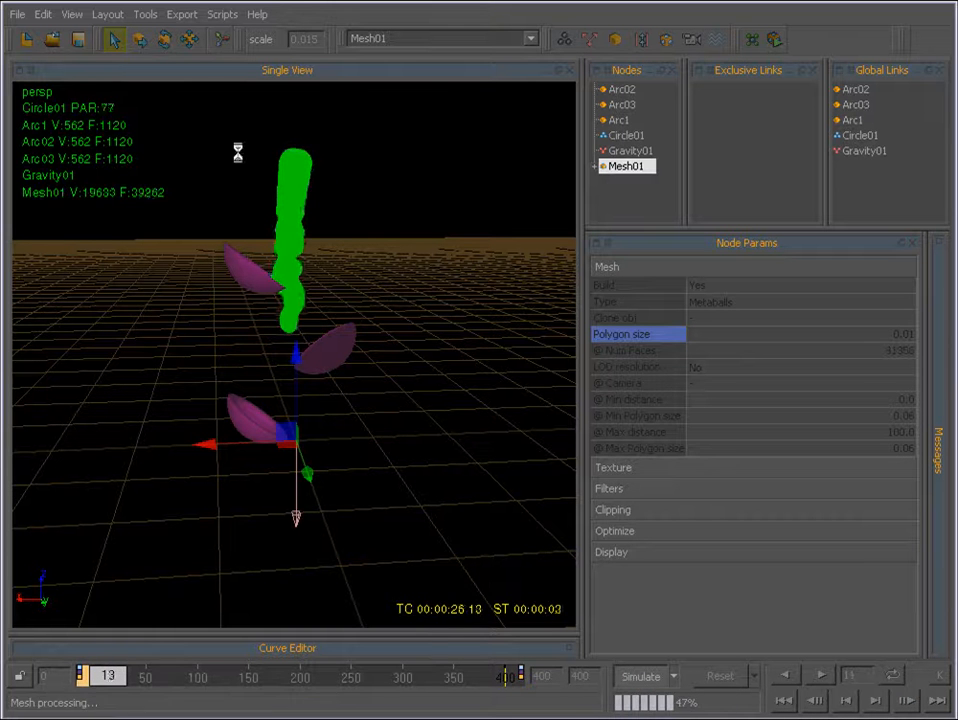
click(637, 680)
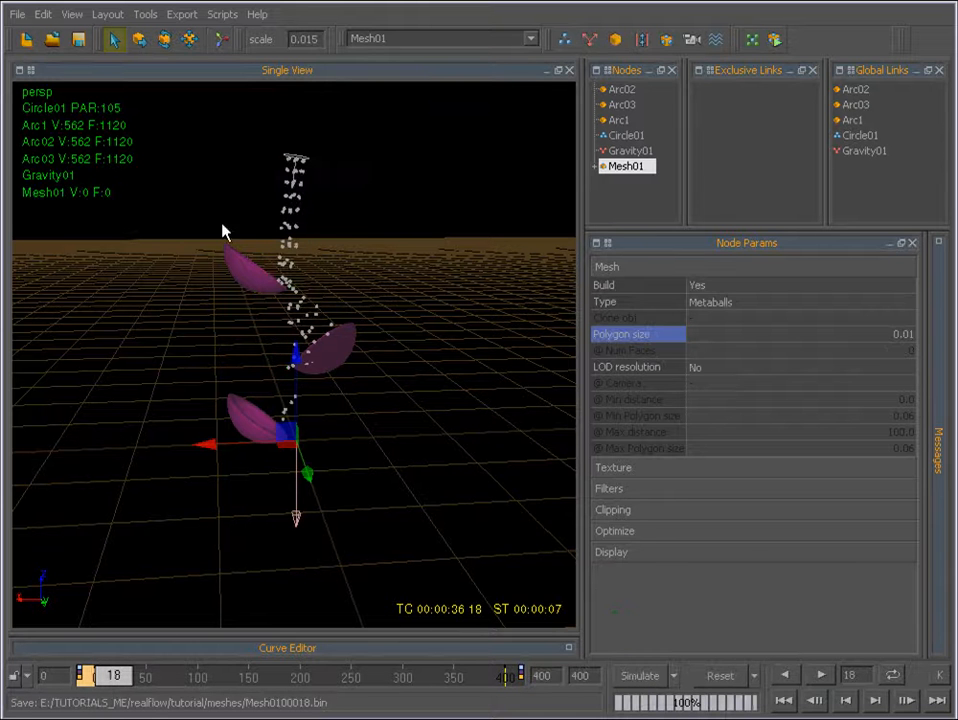
Set the Polygon size of Mesh01 back to 0.06.
click(902, 334)
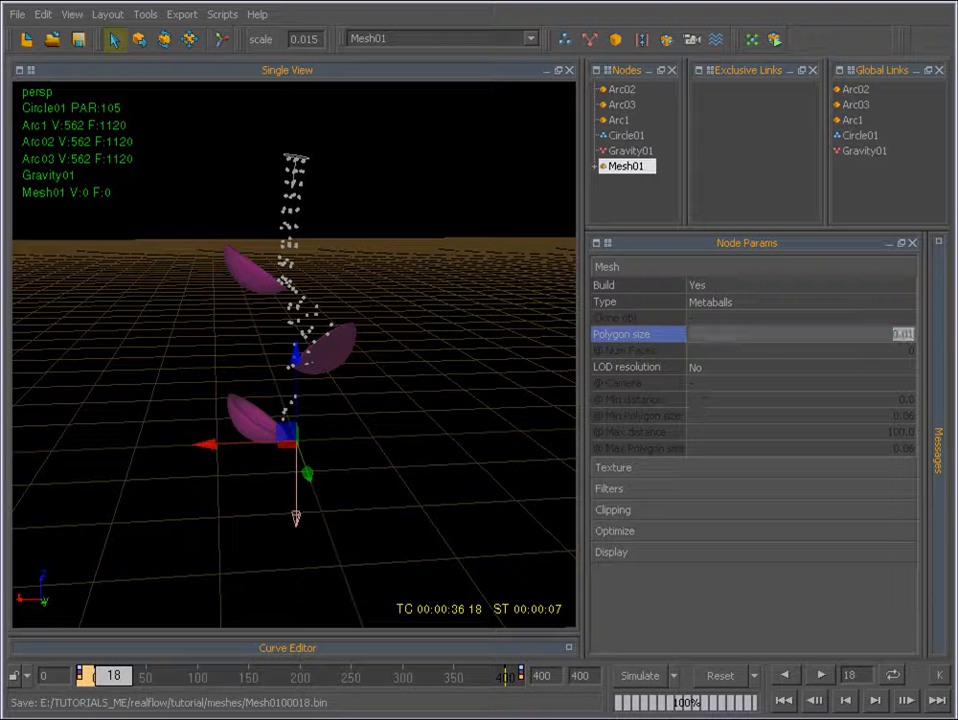
text(0)
click(785, 505)
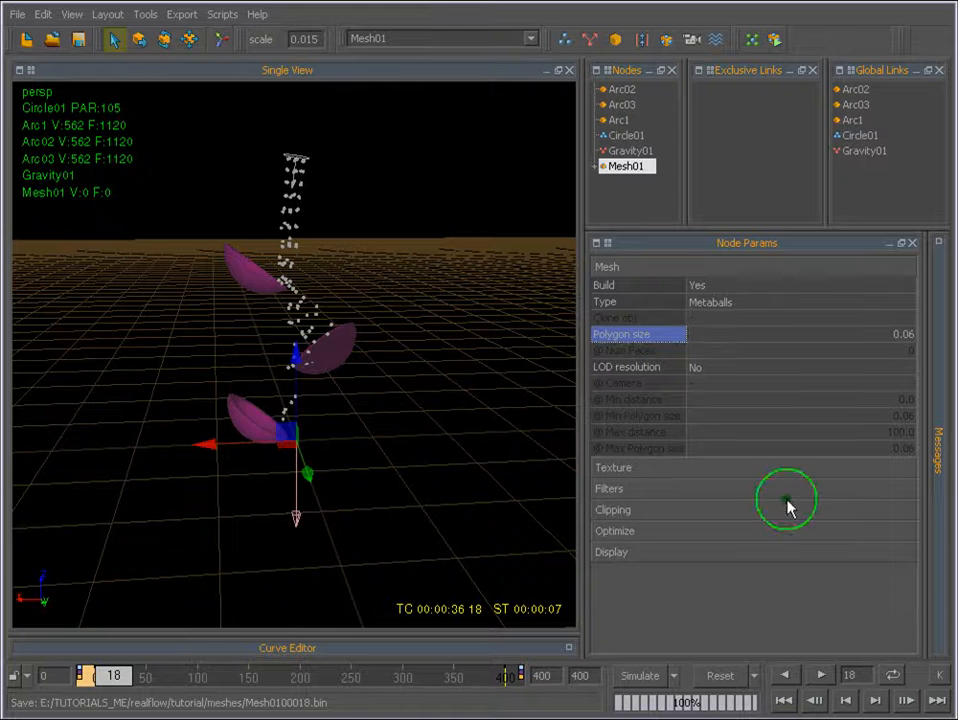
Reset the simulation and review the Texture parameters of Mesh01.
click(722, 676)
click(125, 441)
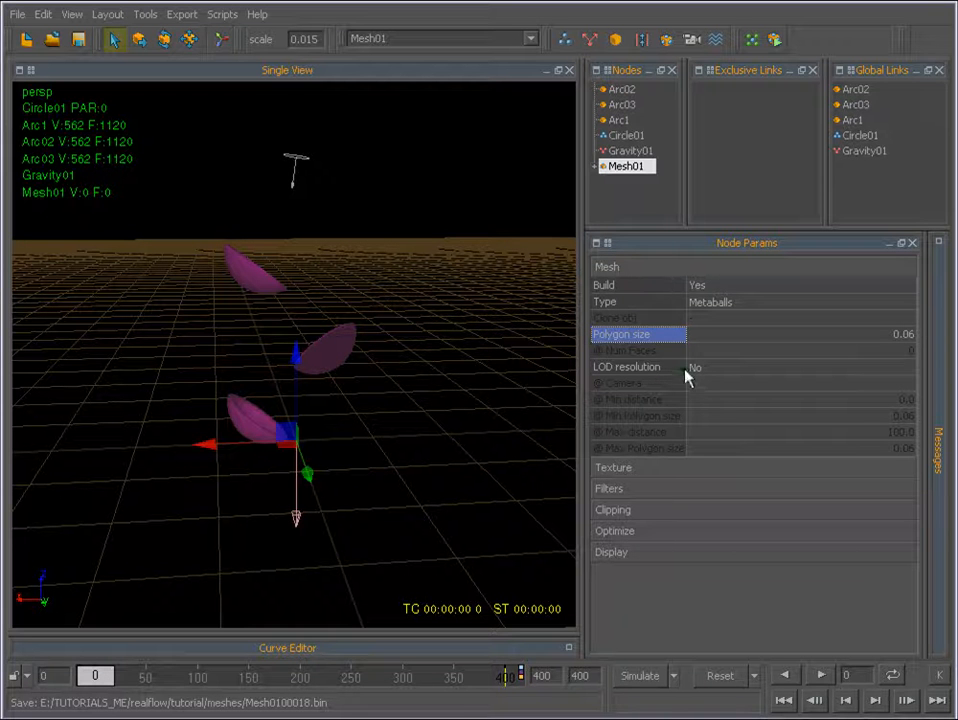
click(615, 267)
click(622, 290)
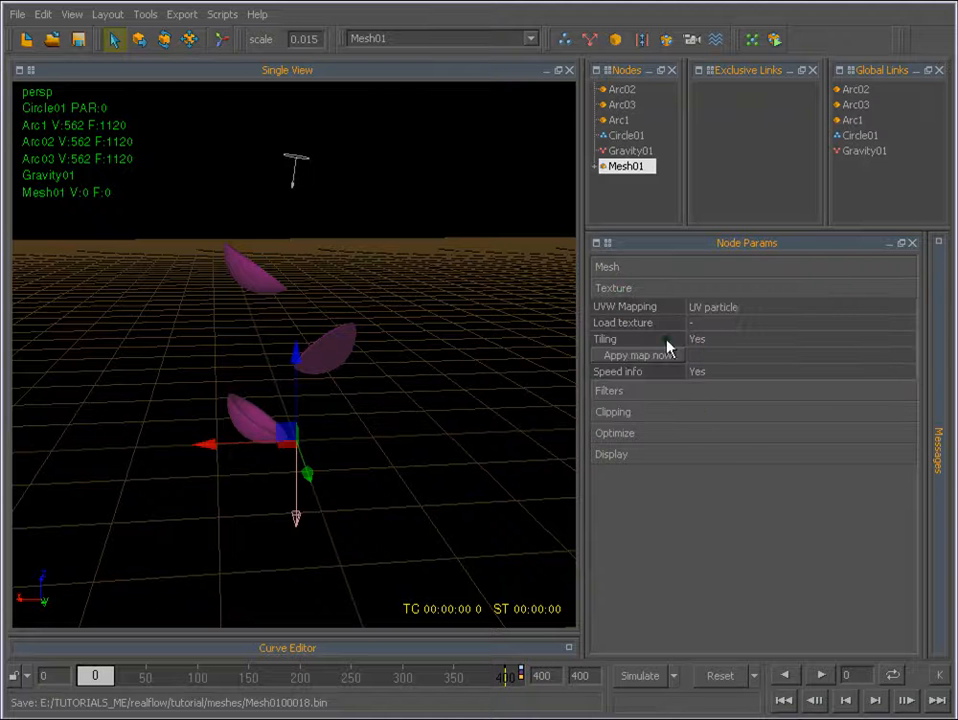
click(628, 286)
Turn on the Filter method in the Filters parameters of Mesh01.
click(619, 310)
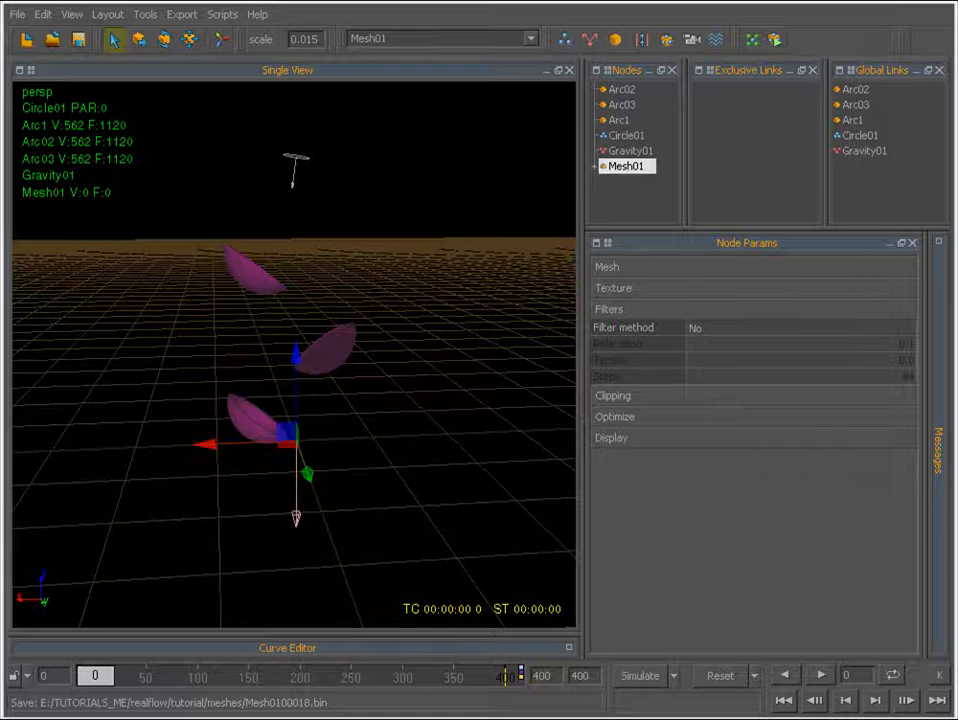
click(699, 333)
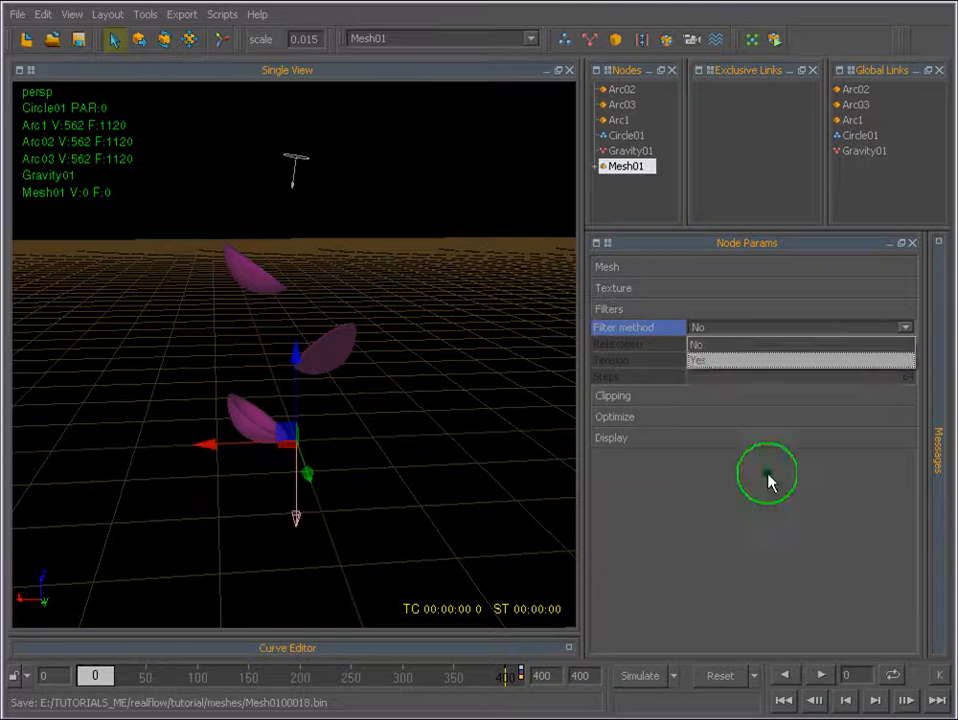
click(705, 356)
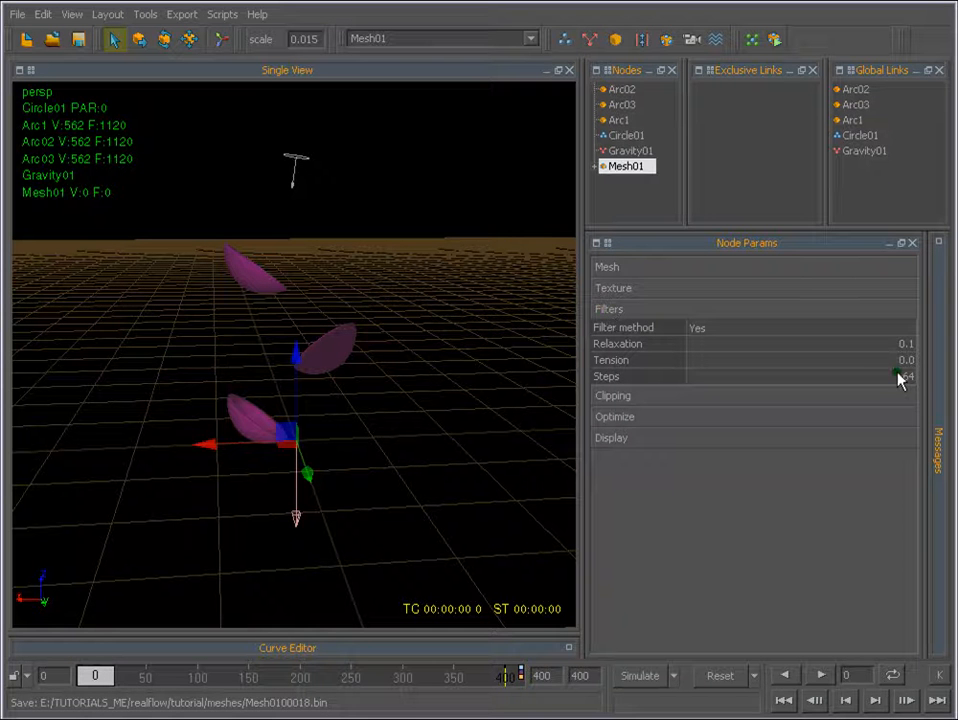
click(607, 309)
Review the Clipping and Optimize parameters of Mesh01.
click(618, 332)
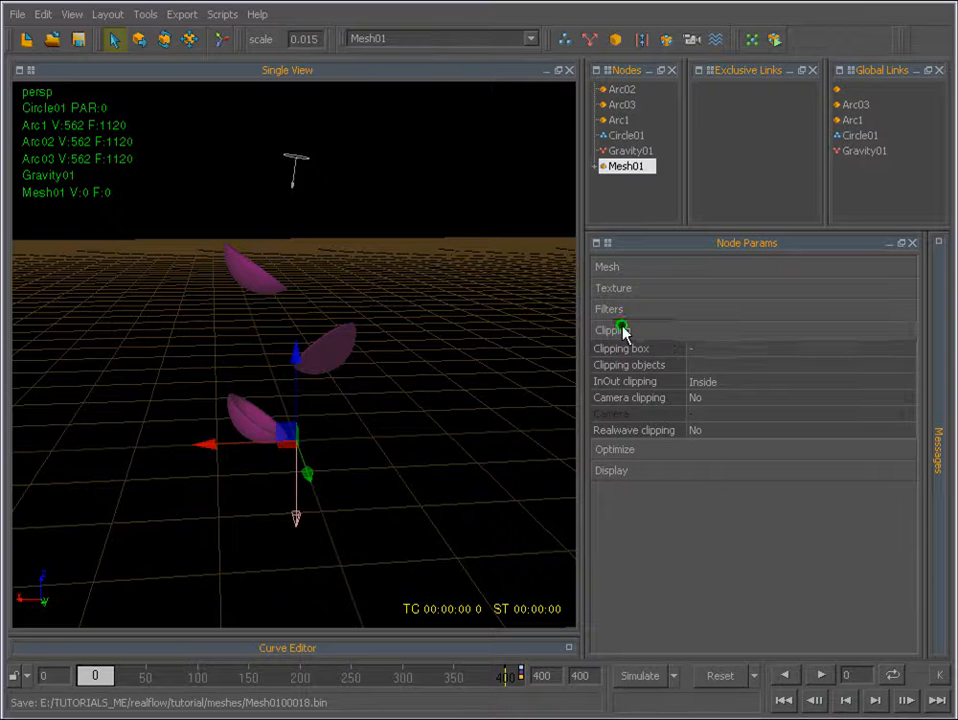
click(622, 331)
click(624, 353)
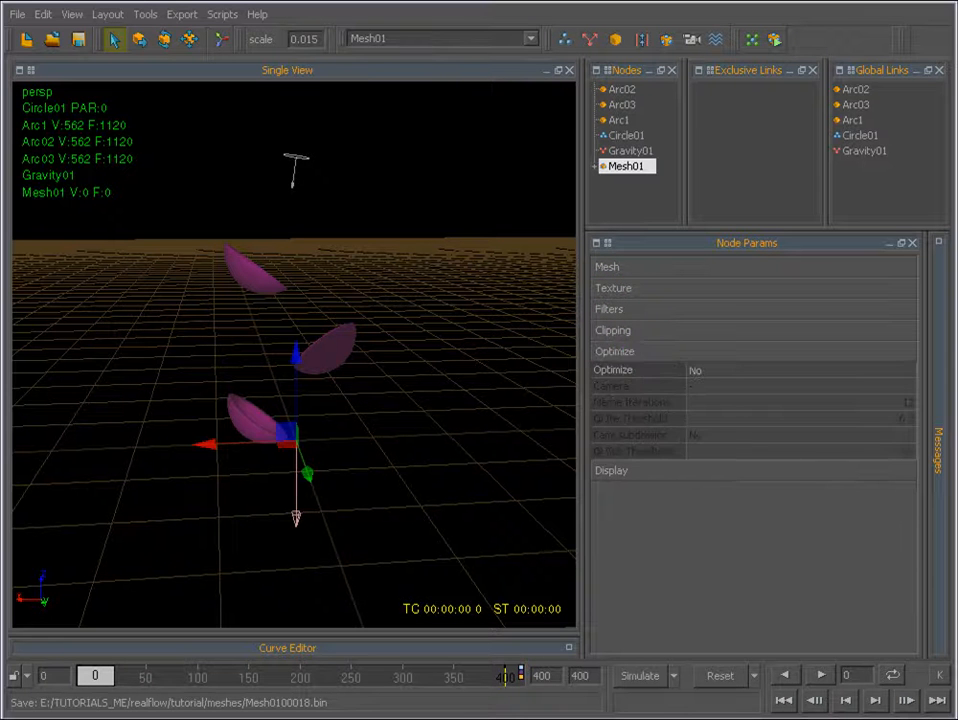
click(664, 354)
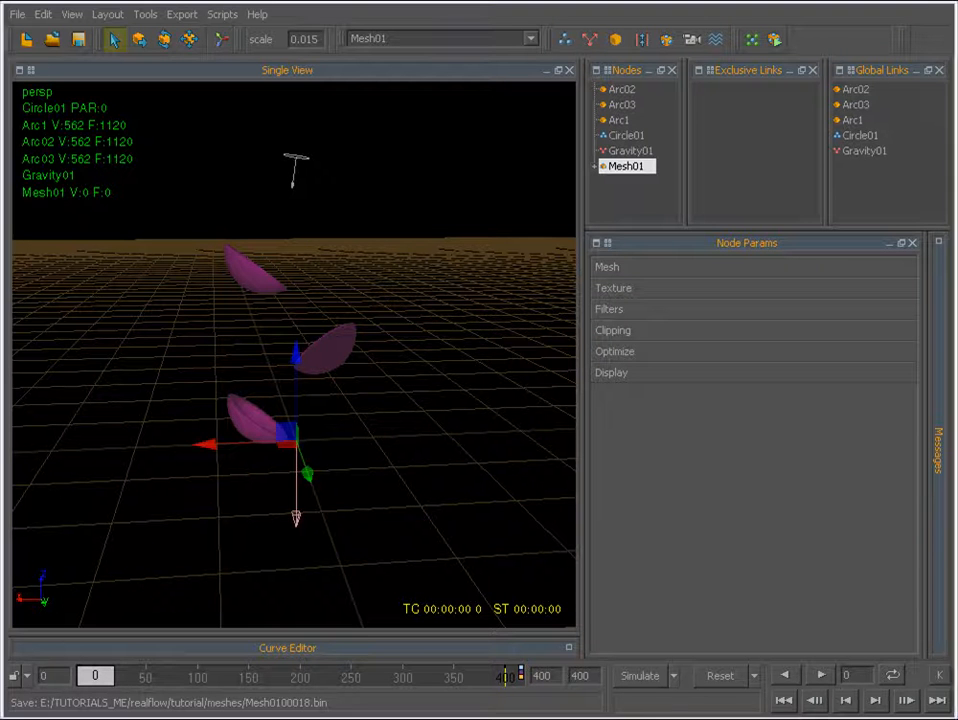
Set the display color of Mesh01 to light blue.
click(659, 375)
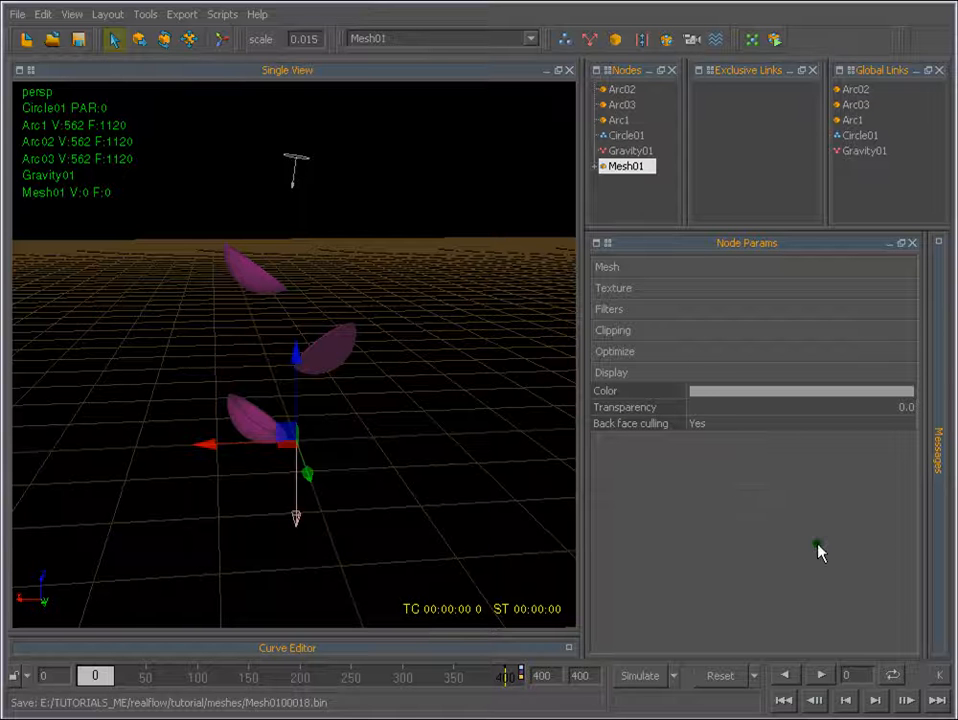
click(786, 392)
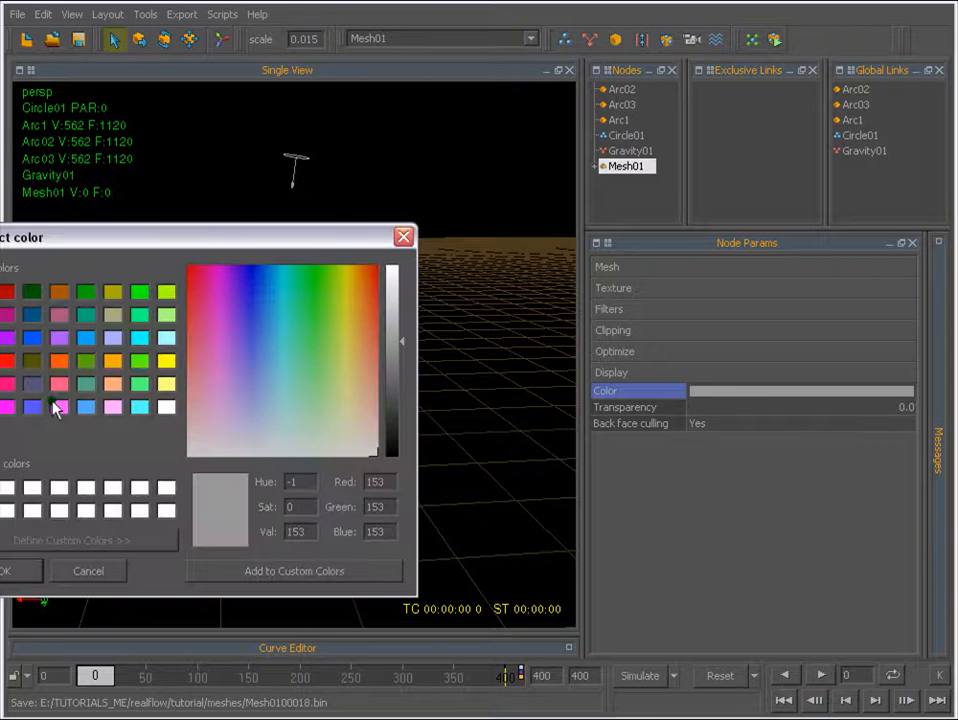
click(86, 406)
click(5, 571)
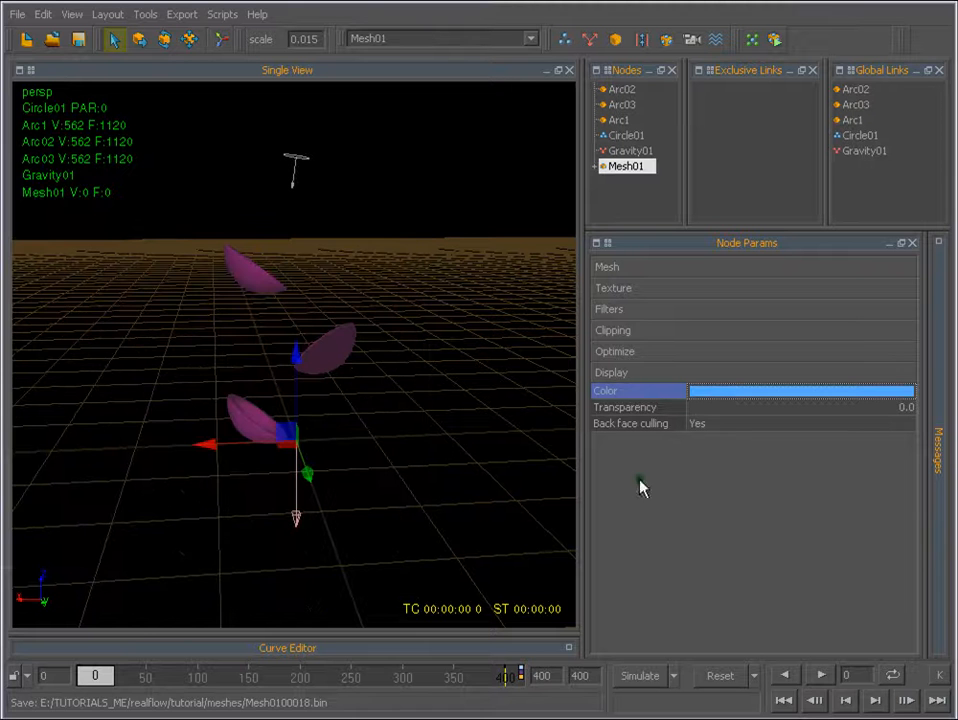
Simulate about 17 frames to inspect the mesh with the Circle01 emitter selected, and reset the simulation.
click(652, 677)
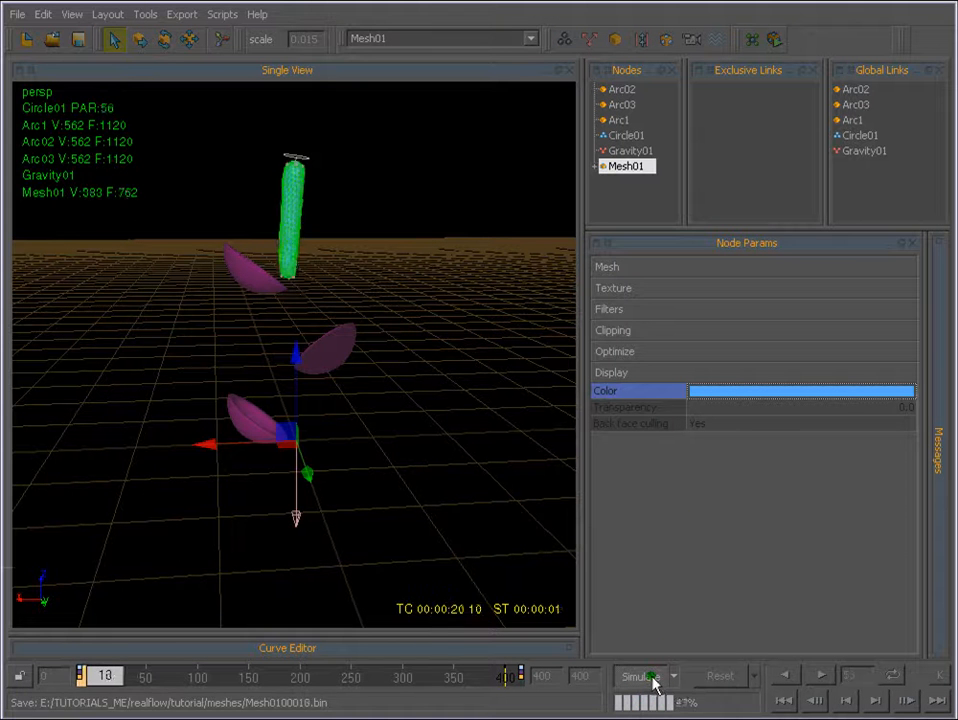
click(620, 136)
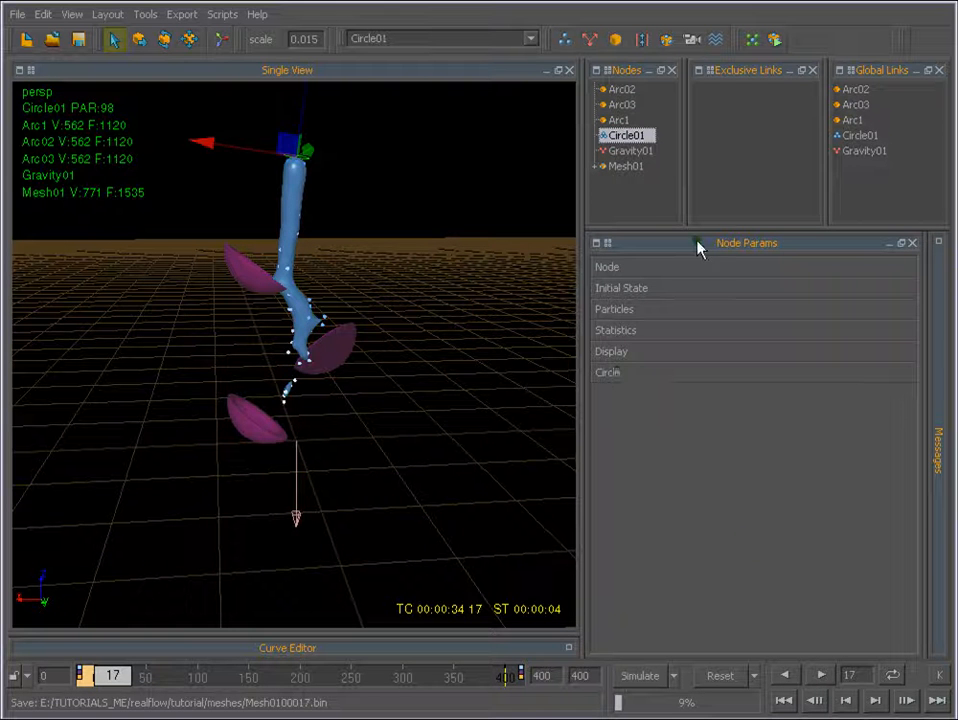
click(627, 166)
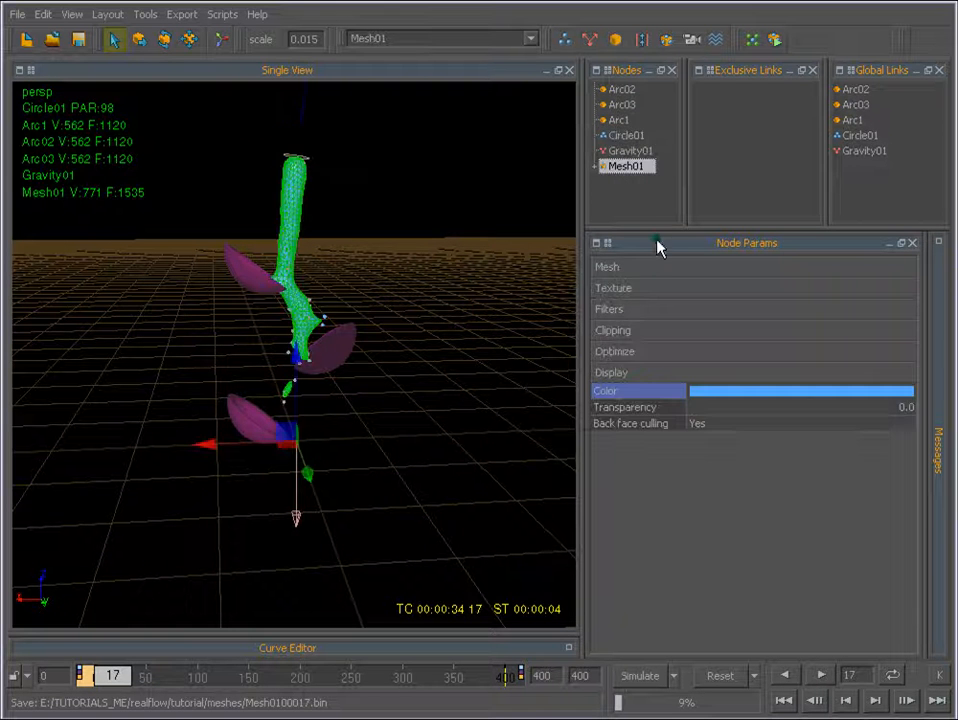
click(726, 676)
click(137, 445)
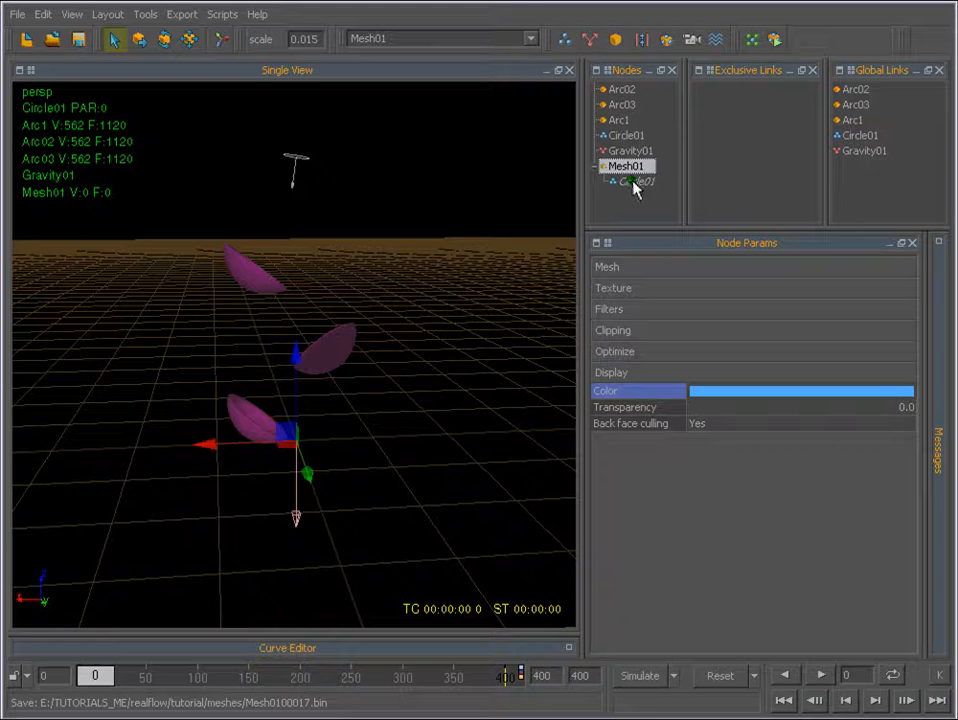
Set the Blend factor of the Circle01 entry under Mesh01 to 80.
click(634, 182)
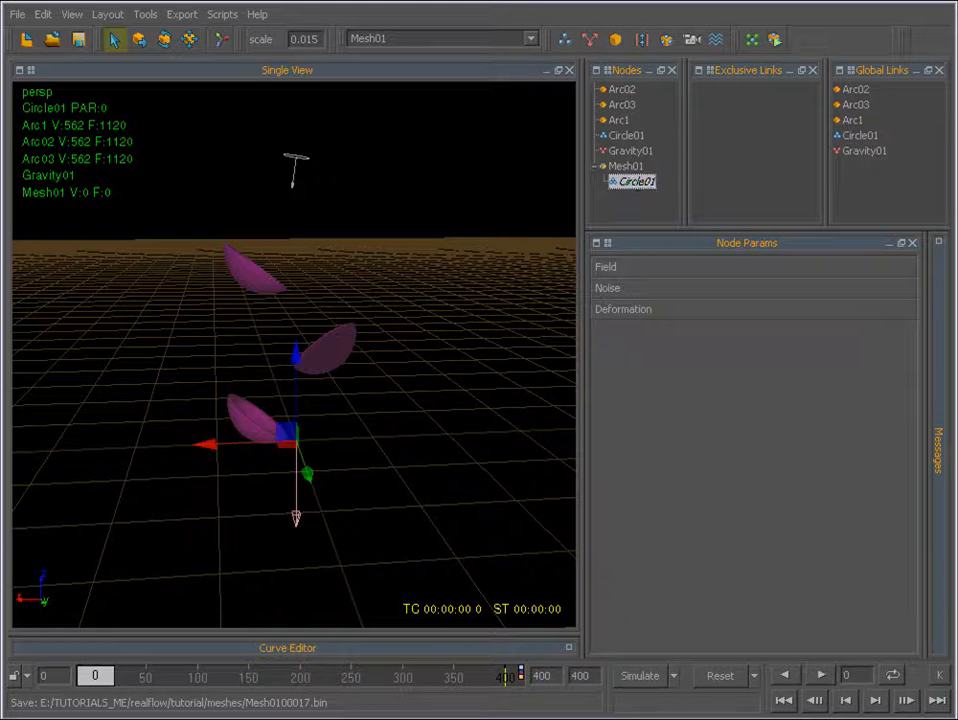
click(618, 270)
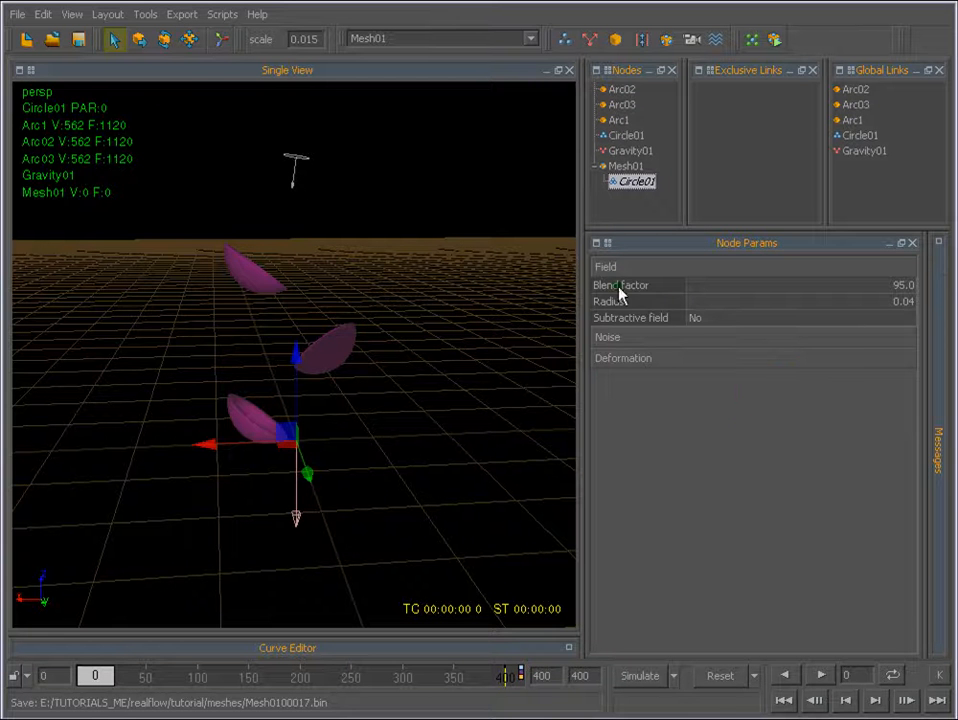
click(897, 286)
text(80)
key(Return)
click(910, 291)
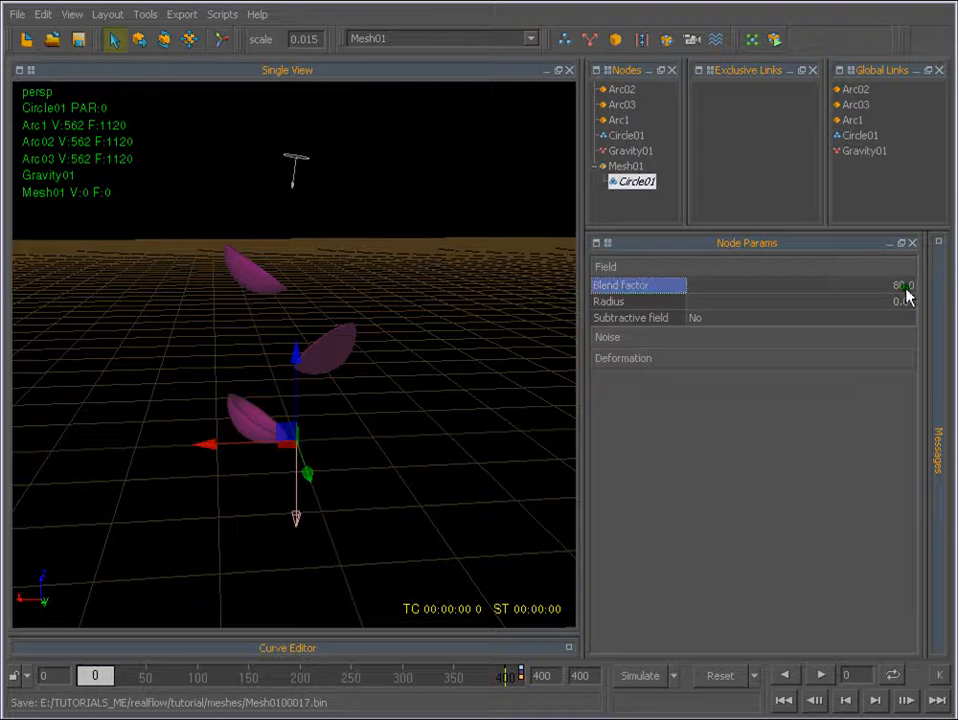
Set the Blend factor of Mesh01's Circle01 to 100 and simulate about 13 frames.
click(914, 288)
text(100)
key(Return)
click(641, 676)
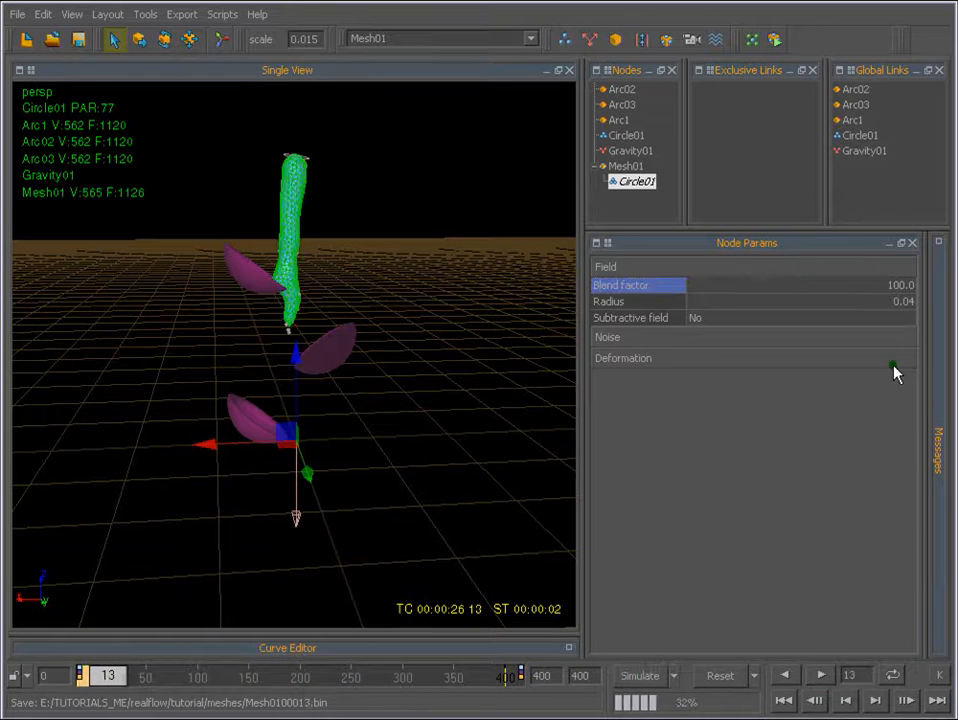
Set the Blend factor of Mesh01's Circle01 to 200 and rerun the simulation from frame 0 for about 13 frames.
double_click(892, 286)
text(200)
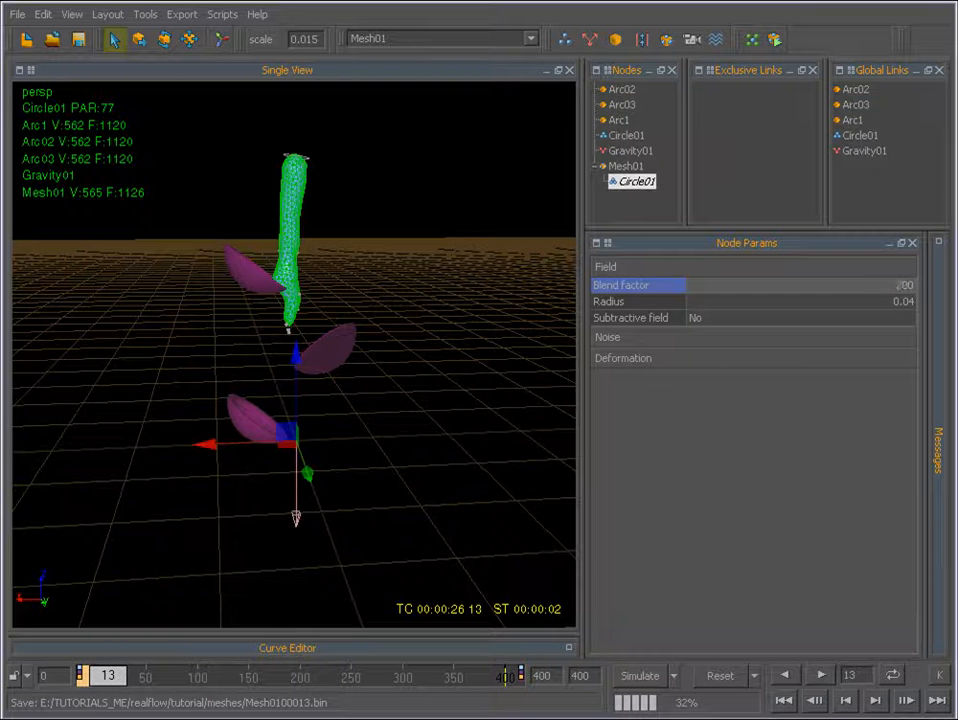
key(Return)
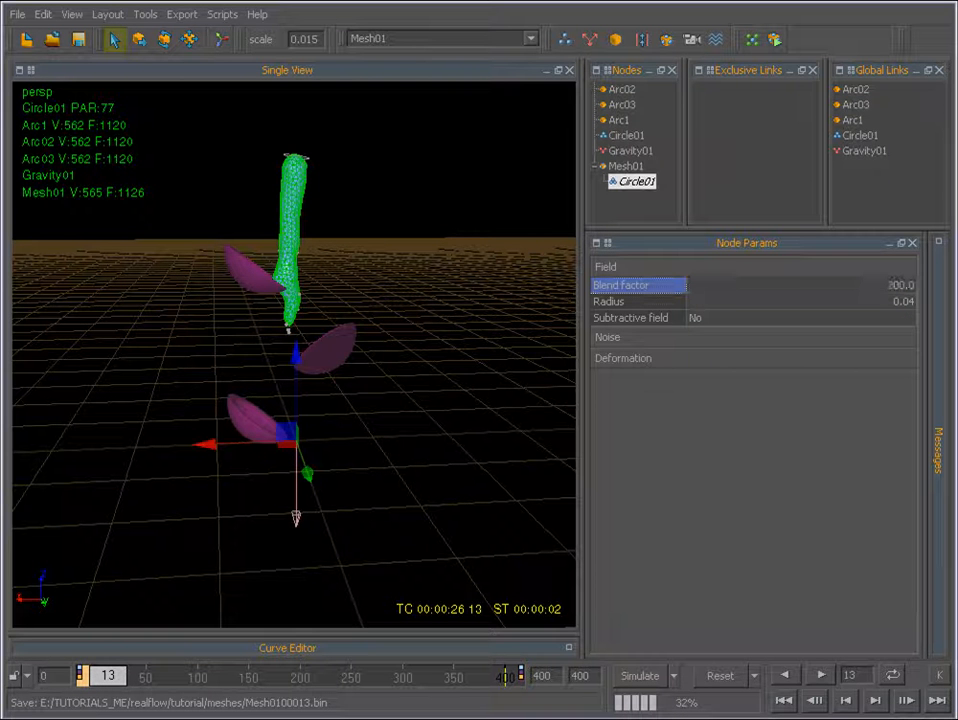
click(720, 676)
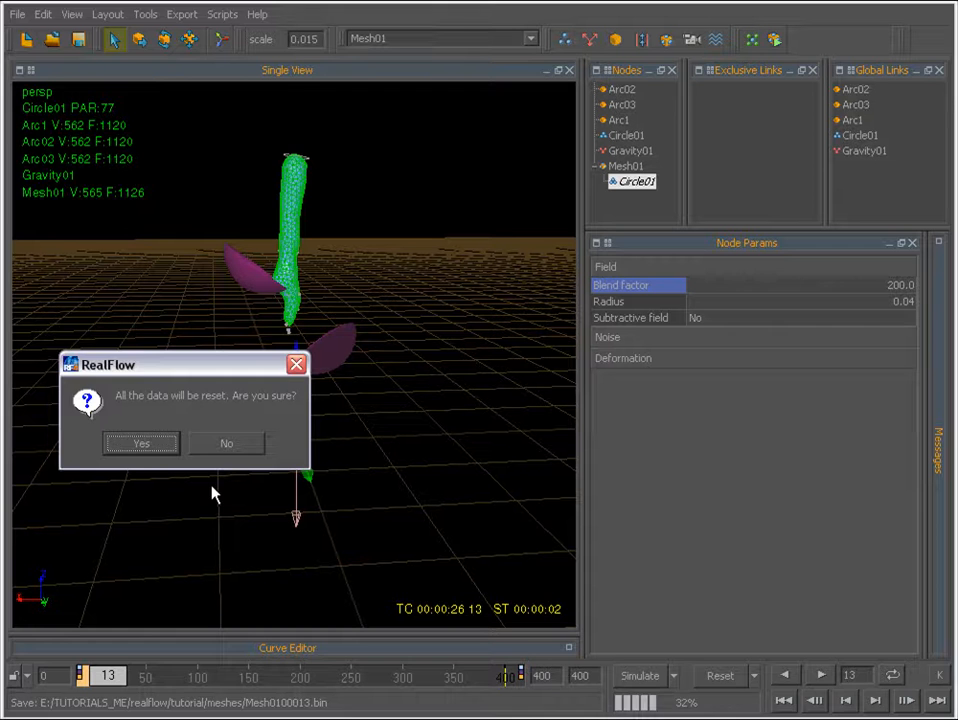
click(150, 446)
click(645, 678)
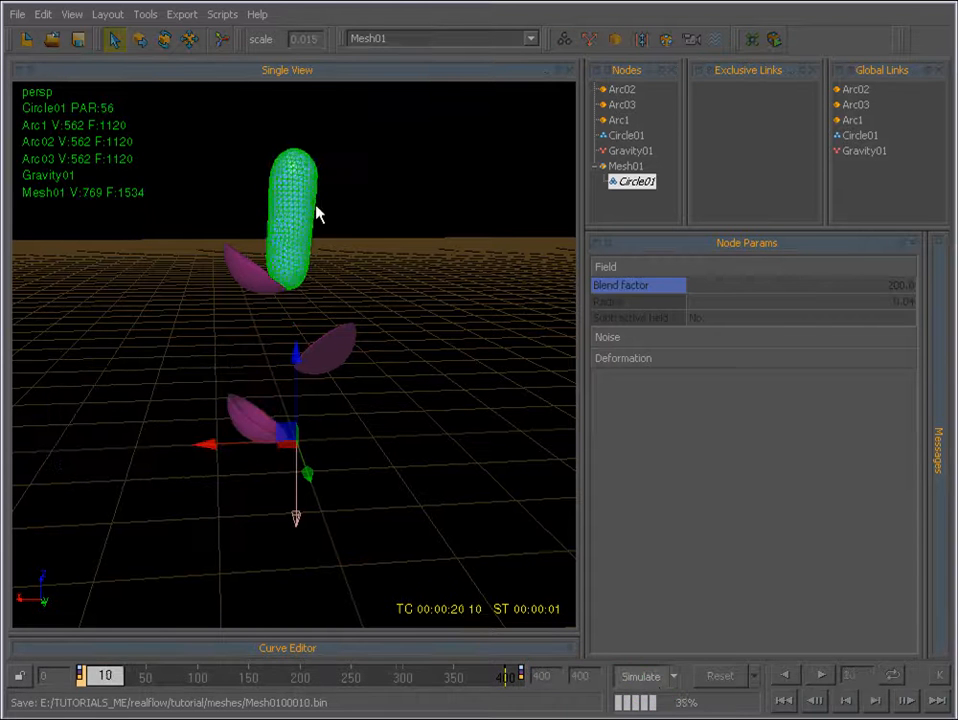
click(645, 678)
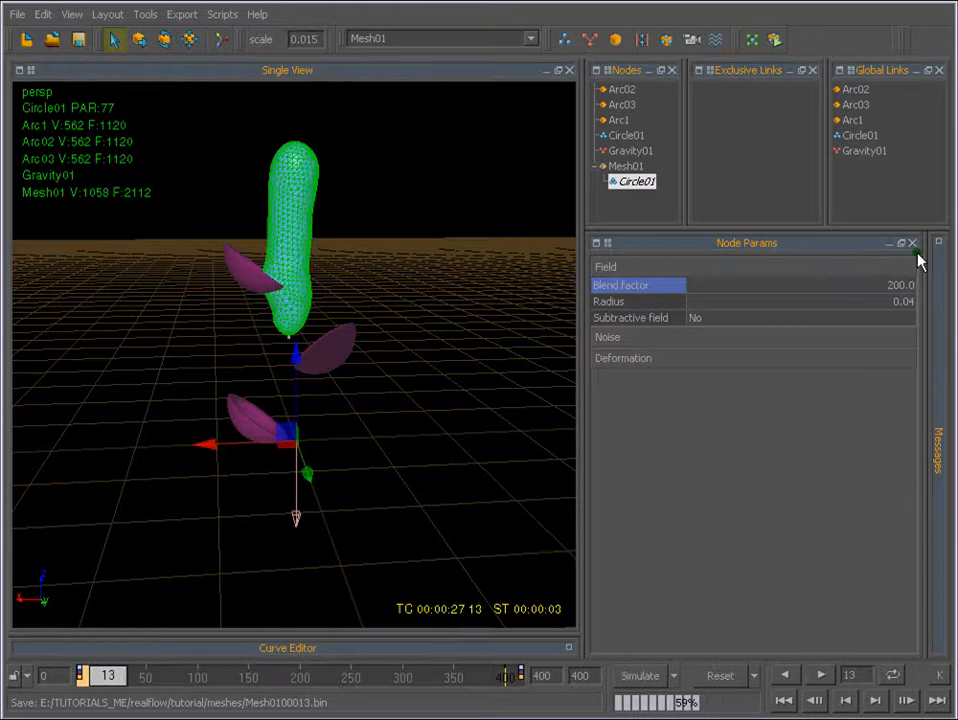
Set the Blend factor of Mesh01's Circle01 back to 80 and reset the simulation.
double_click(902, 285)
text(80)
key(Return)
click(720, 677)
click(140, 442)
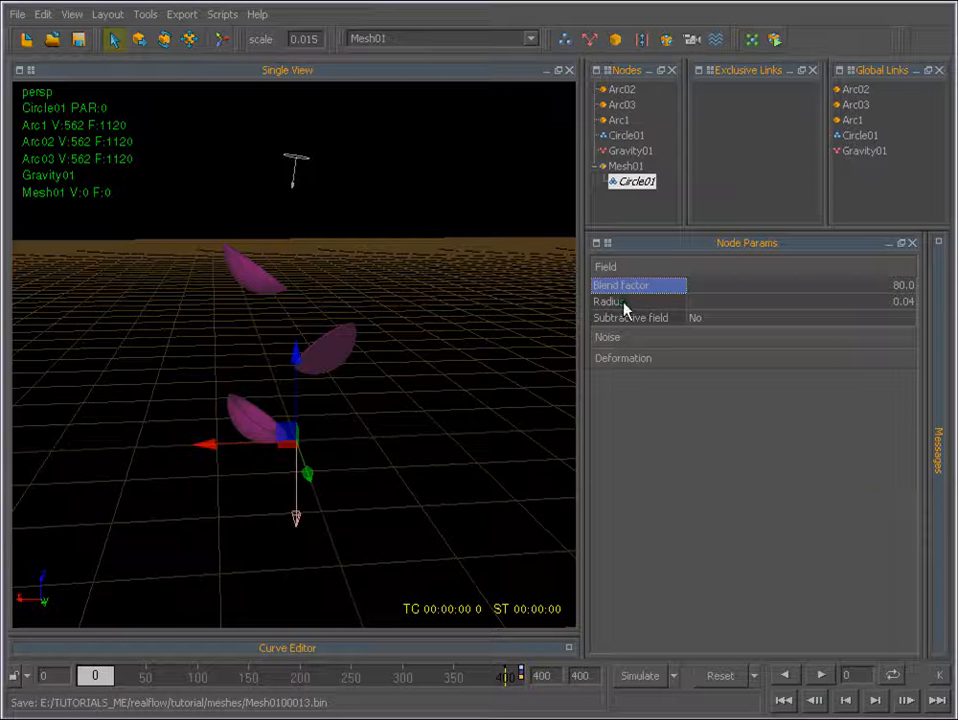
Set the field Radius of Mesh01's Circle01 to 0.03.
click(904, 302)
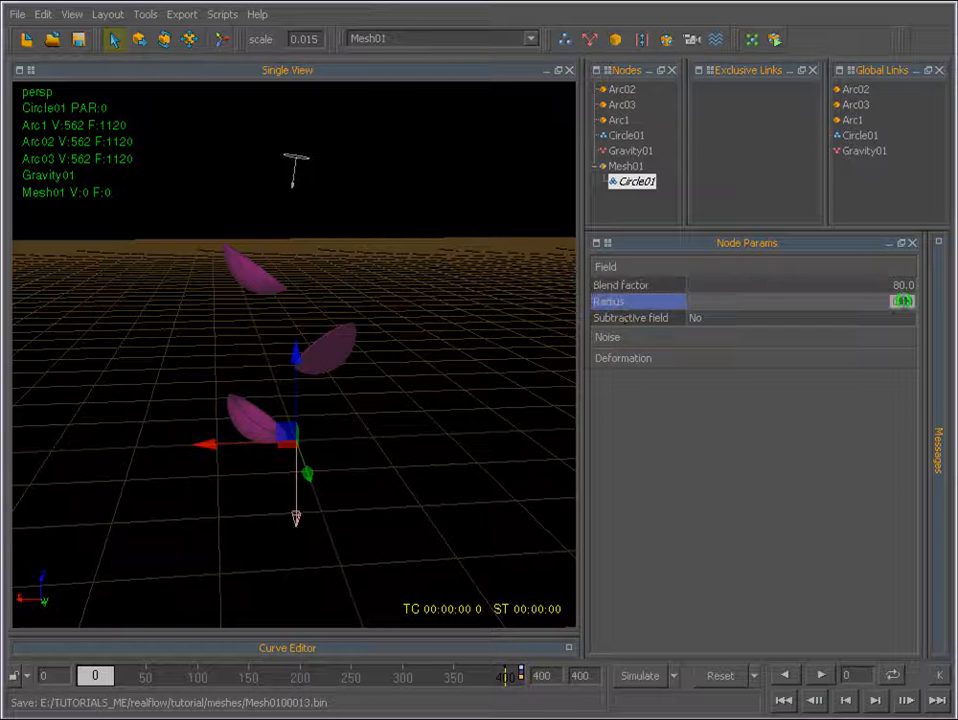
text(0.03)
key(Return)
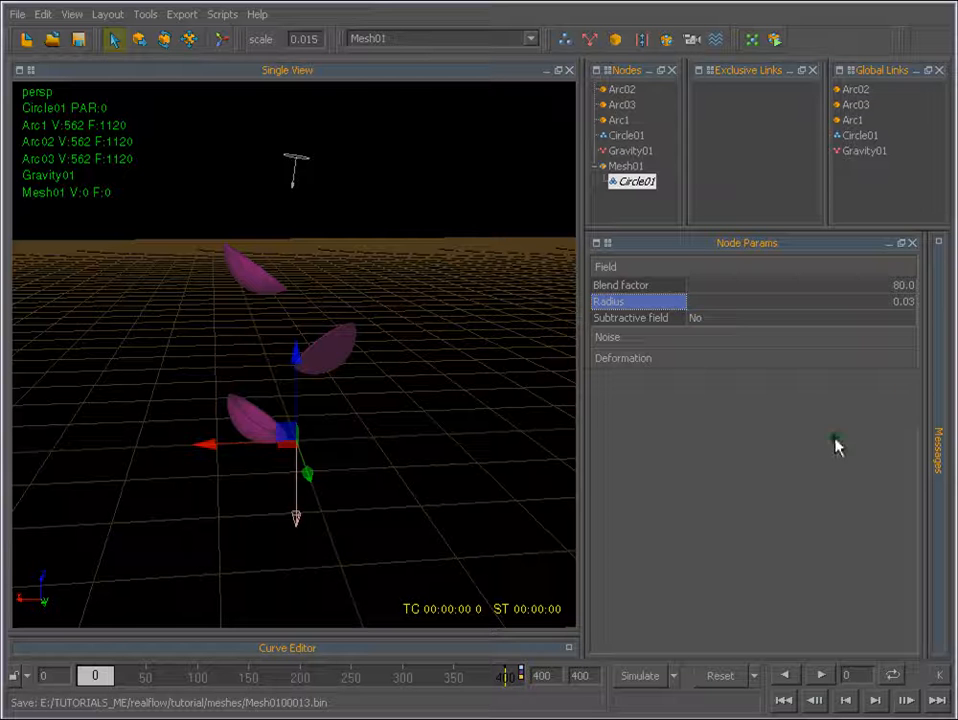
Review the Noise parameters of Mesh01's Circle01 and turn on Speed stretching in its Deformation parameters.
click(596, 337)
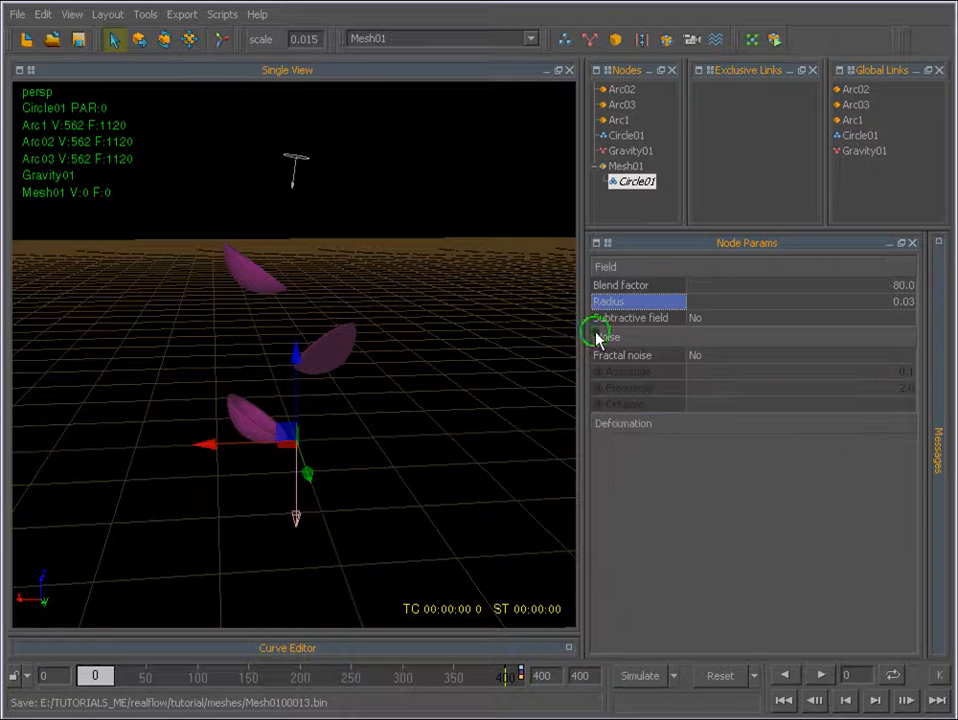
click(620, 424)
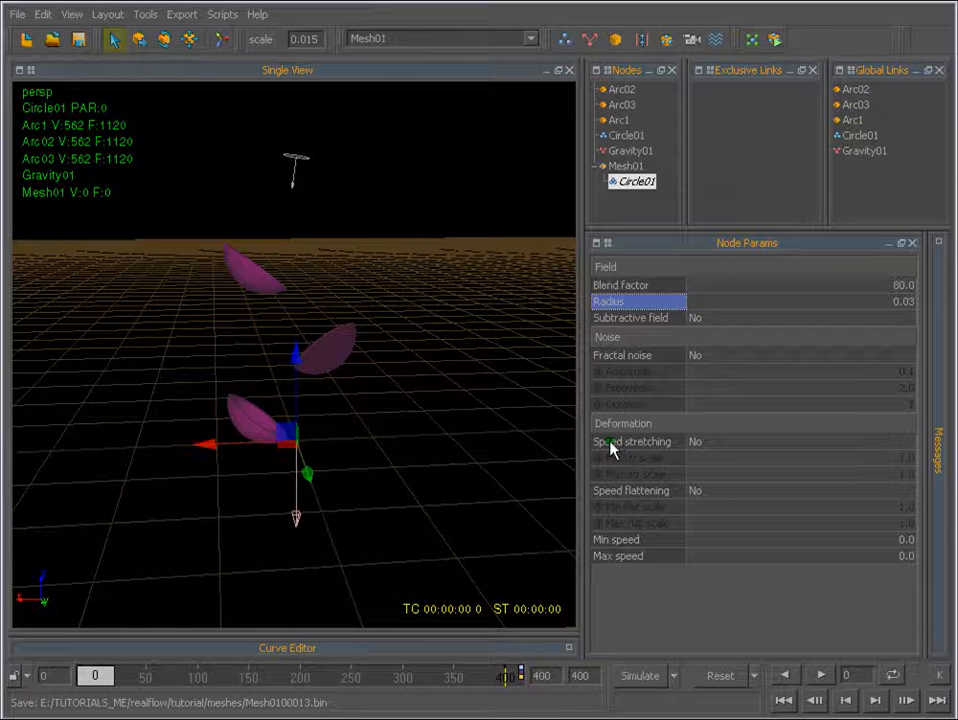
click(693, 442)
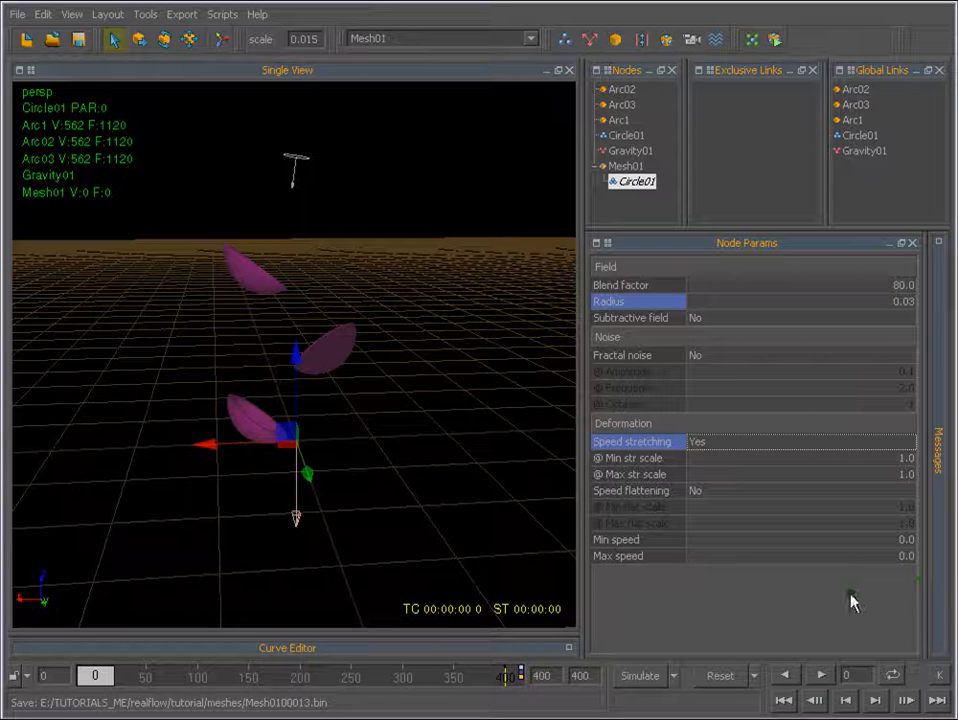
click(603, 424)
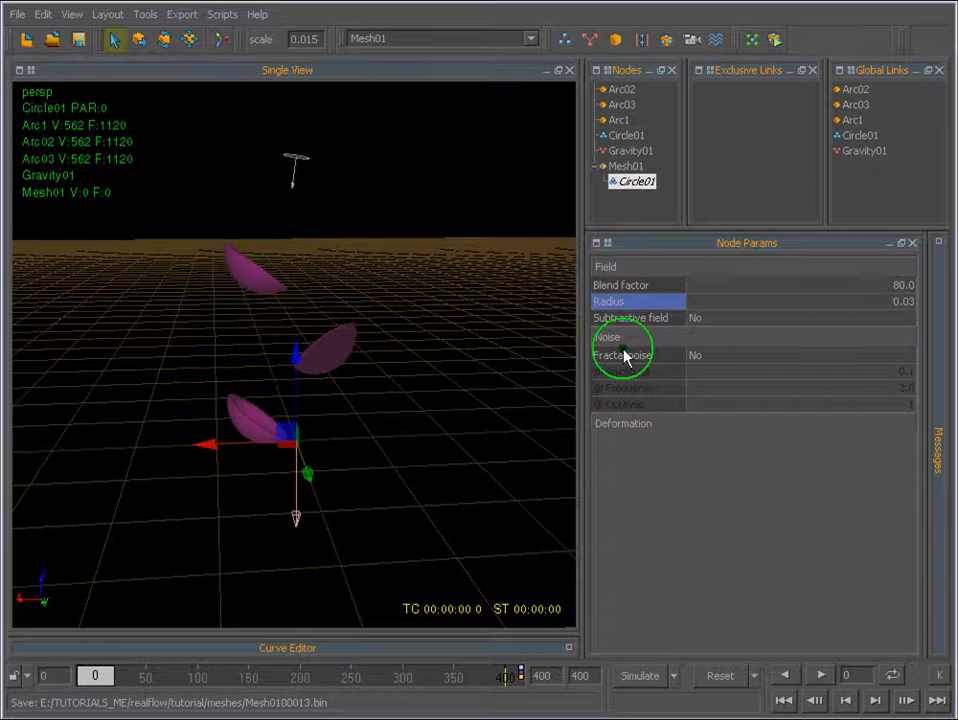
click(620, 337)
click(607, 268)
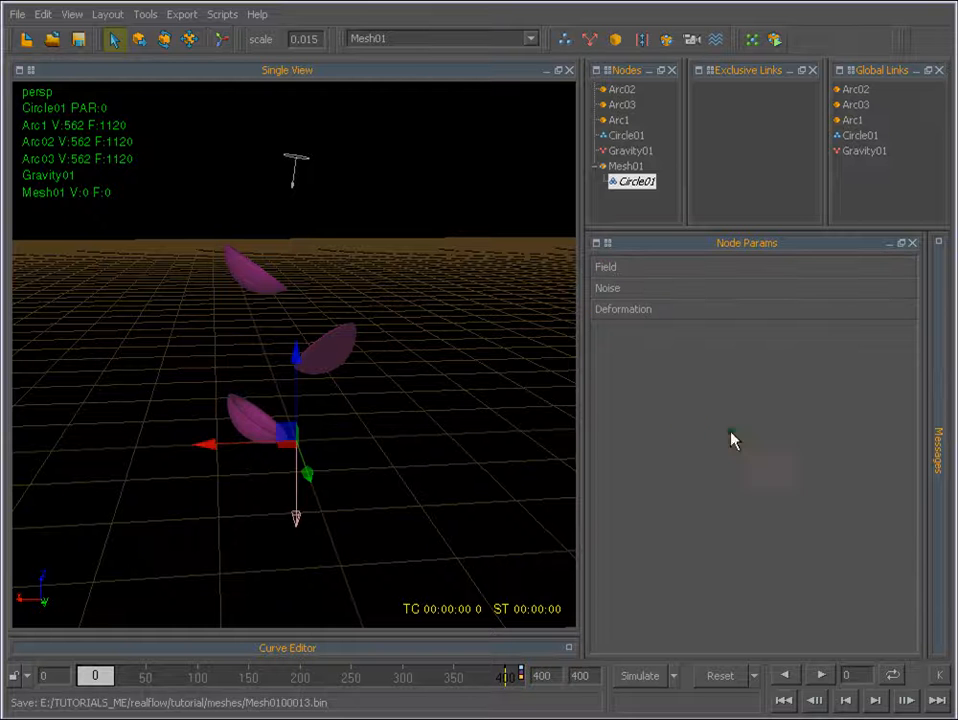
Simulate about 33 frames and reopen the Field parameters of Mesh01's Circle01.
click(645, 677)
click(156, 444)
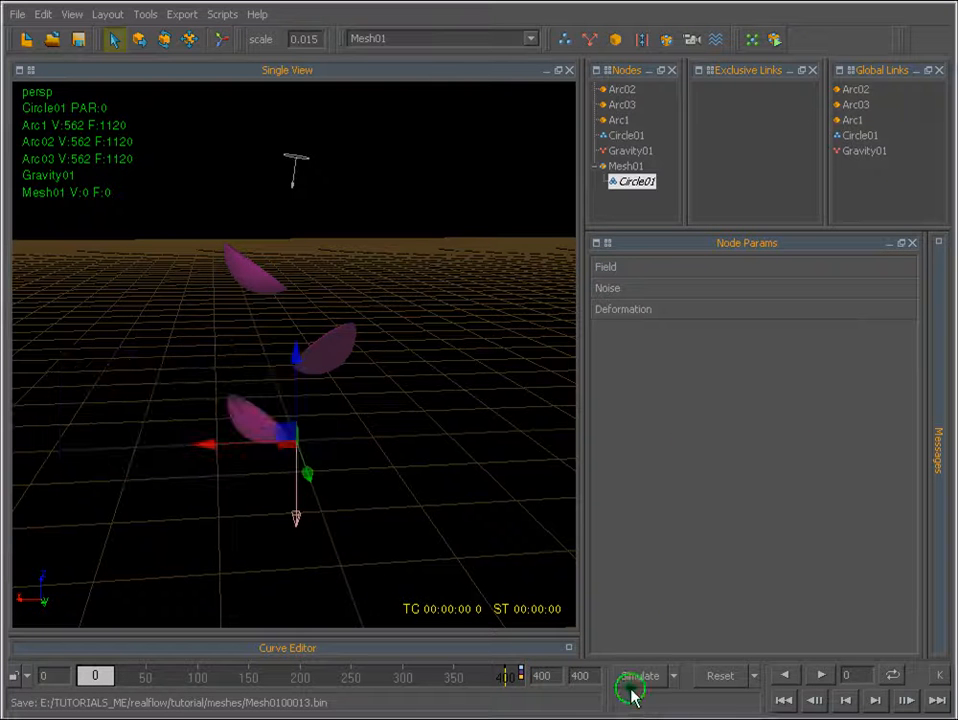
click(643, 677)
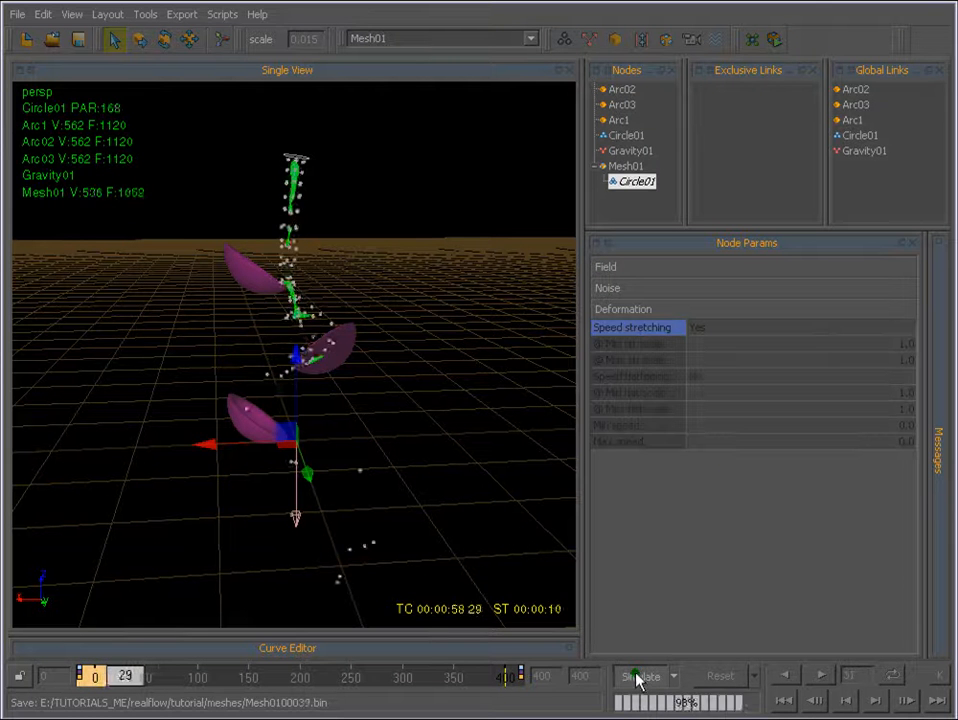
click(638, 678)
click(601, 268)
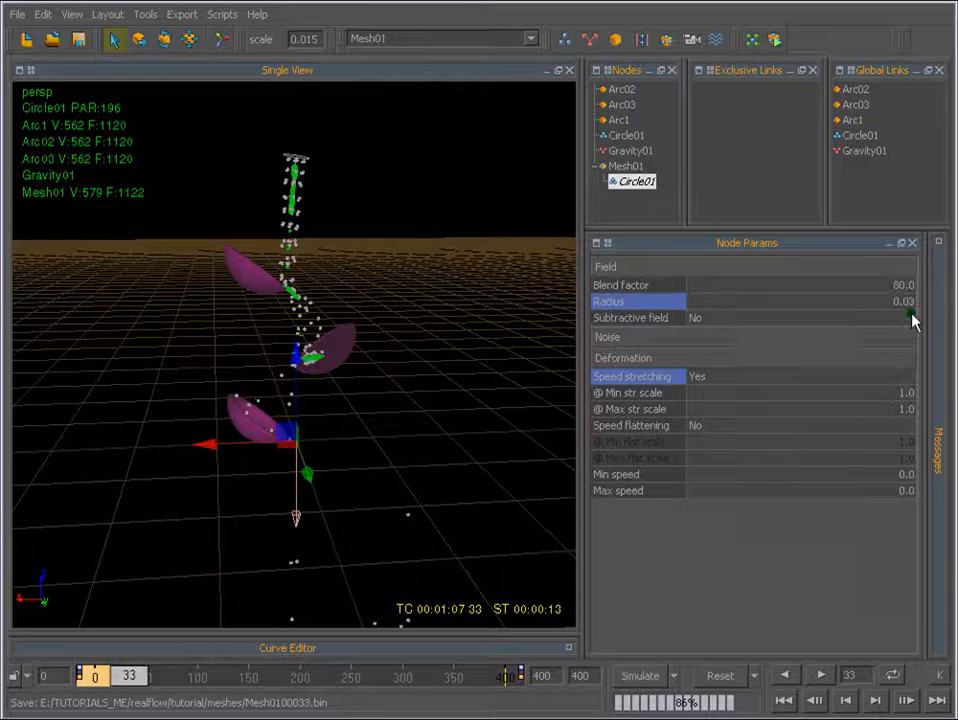
Set the field Radius of Mesh01's Circle01 to 0.04 and reset the simulation data.
double_click(910, 305)
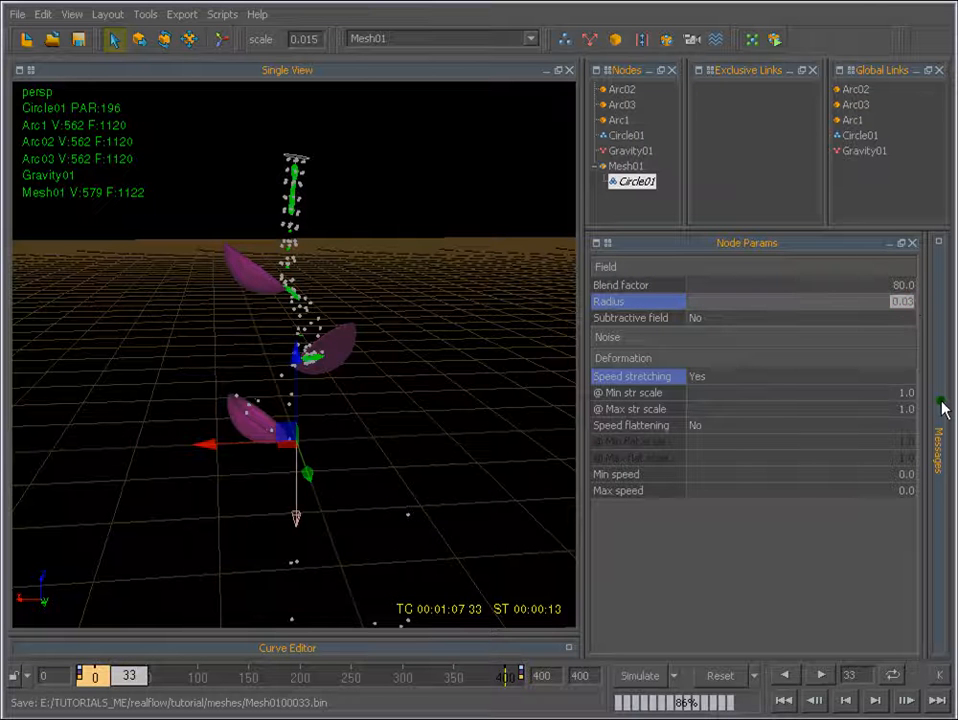
text(.04)
key(Return)
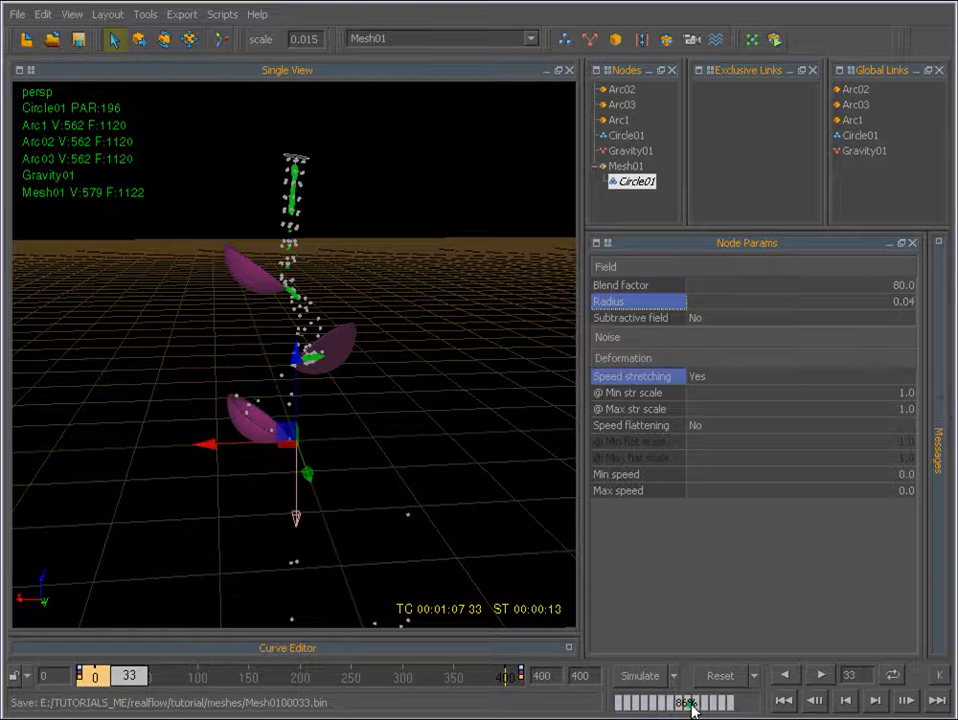
click(735, 677)
click(135, 445)
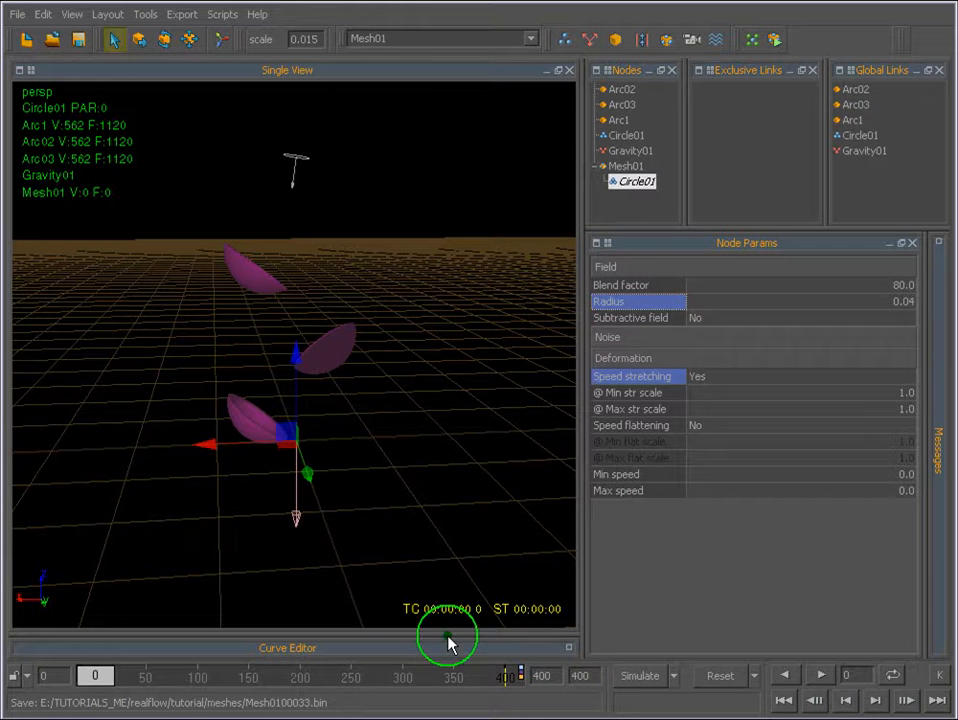
Simulate about 14 frames and reset the simulation data.
click(640, 676)
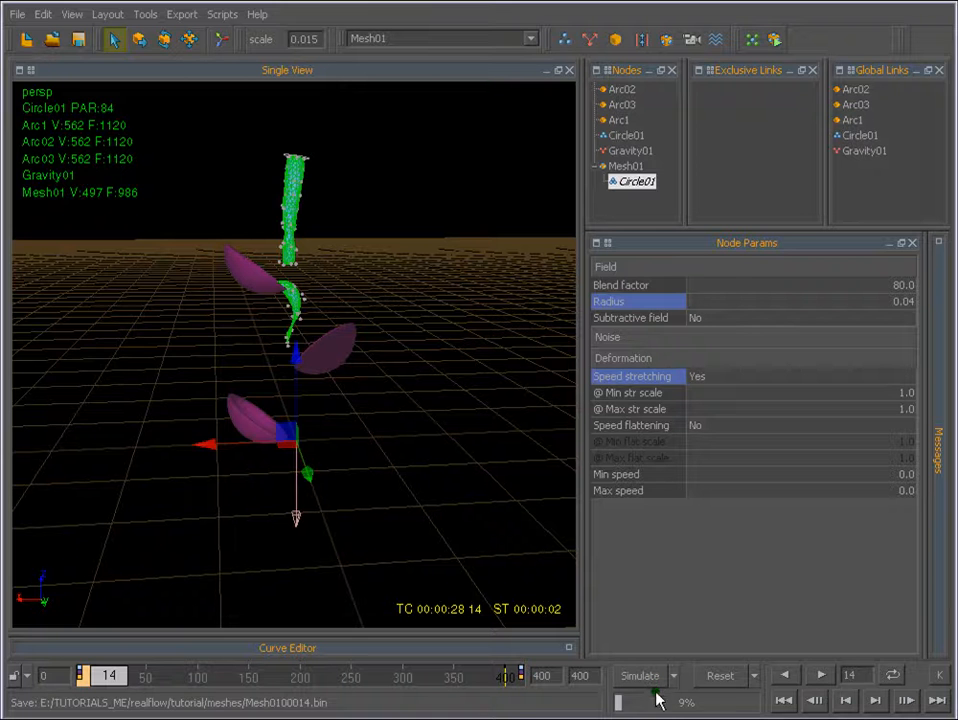
click(720, 675)
click(139, 385)
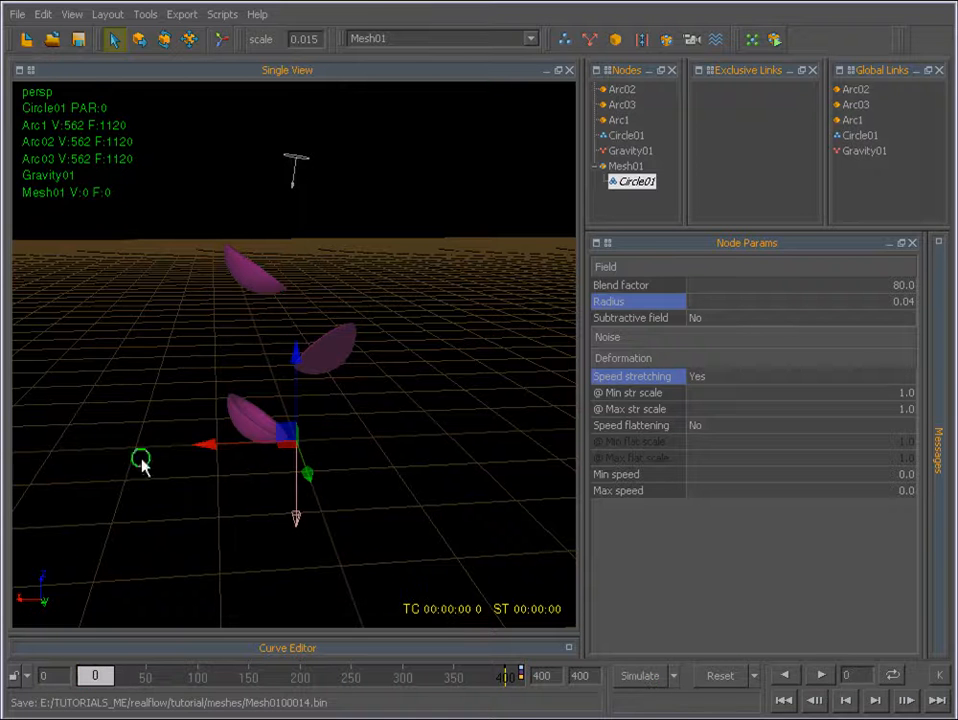
Simulate about 79 frames, then play back the cached flow with the Circle01 emitter selected.
click(636, 679)
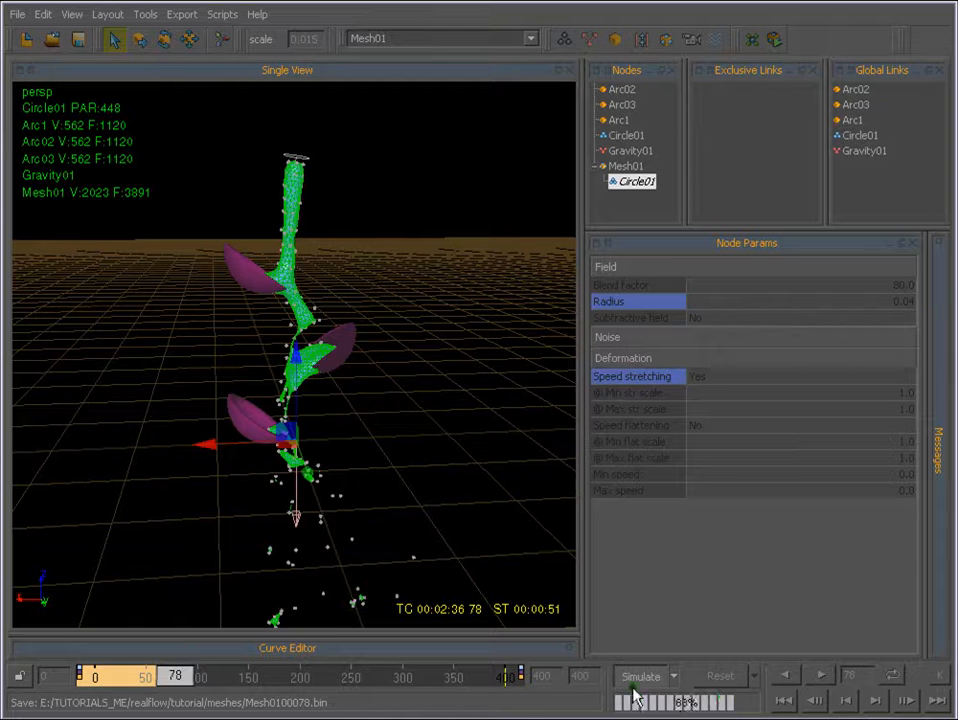
click(786, 702)
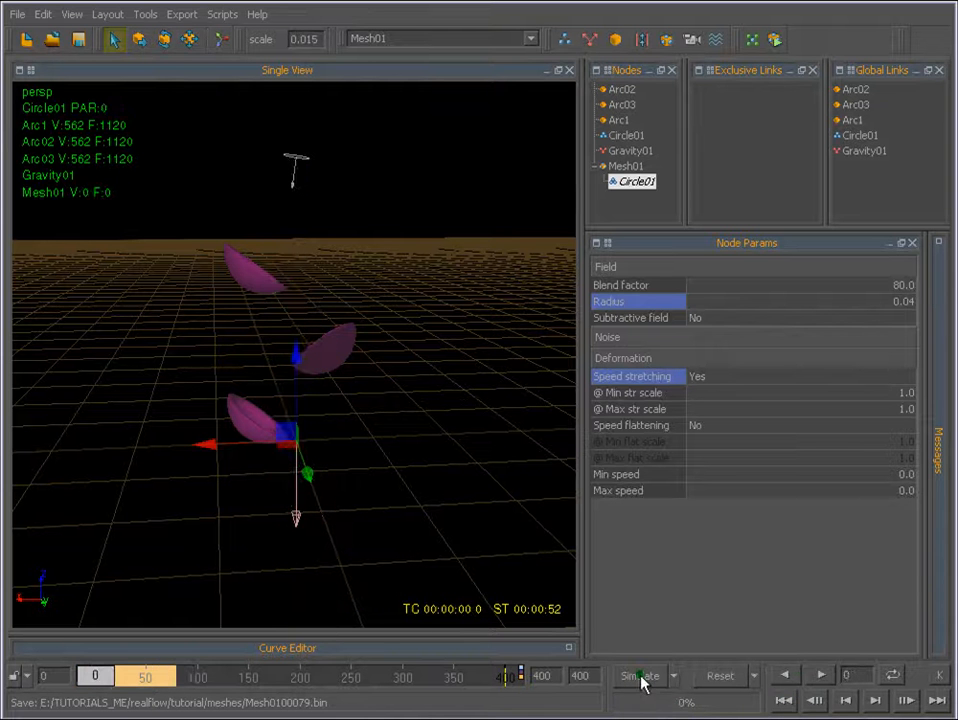
click(626, 135)
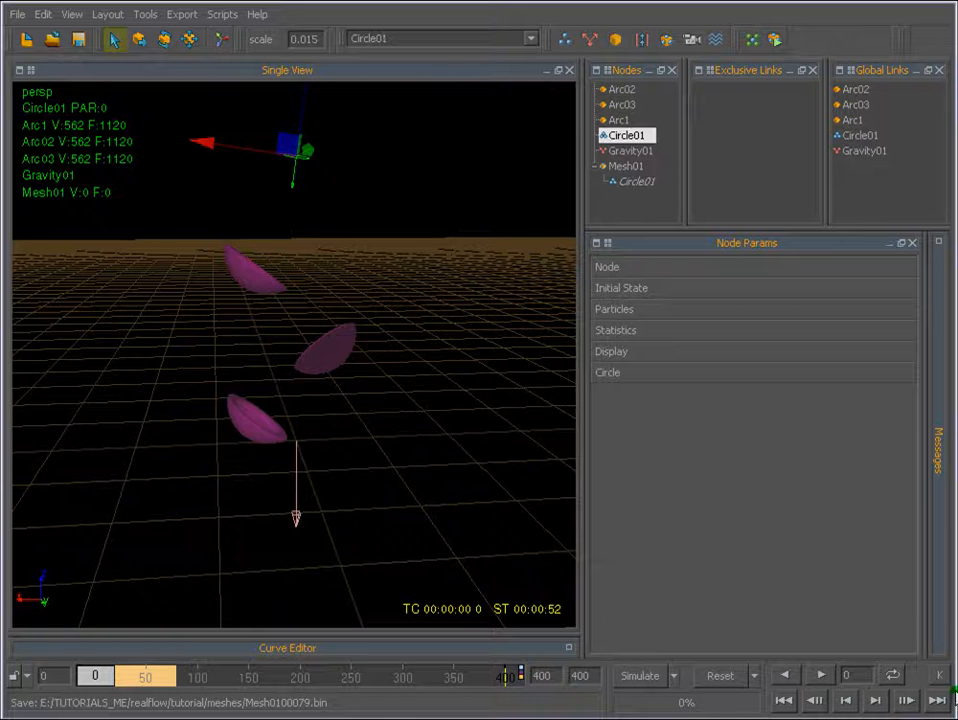
click(821, 676)
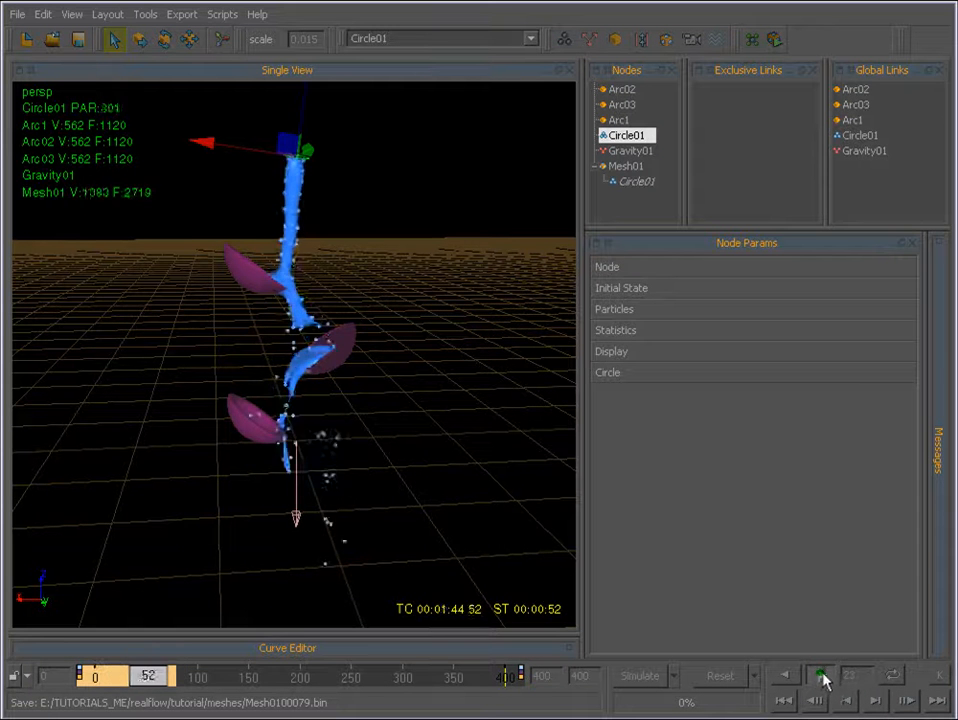
click(821, 676)
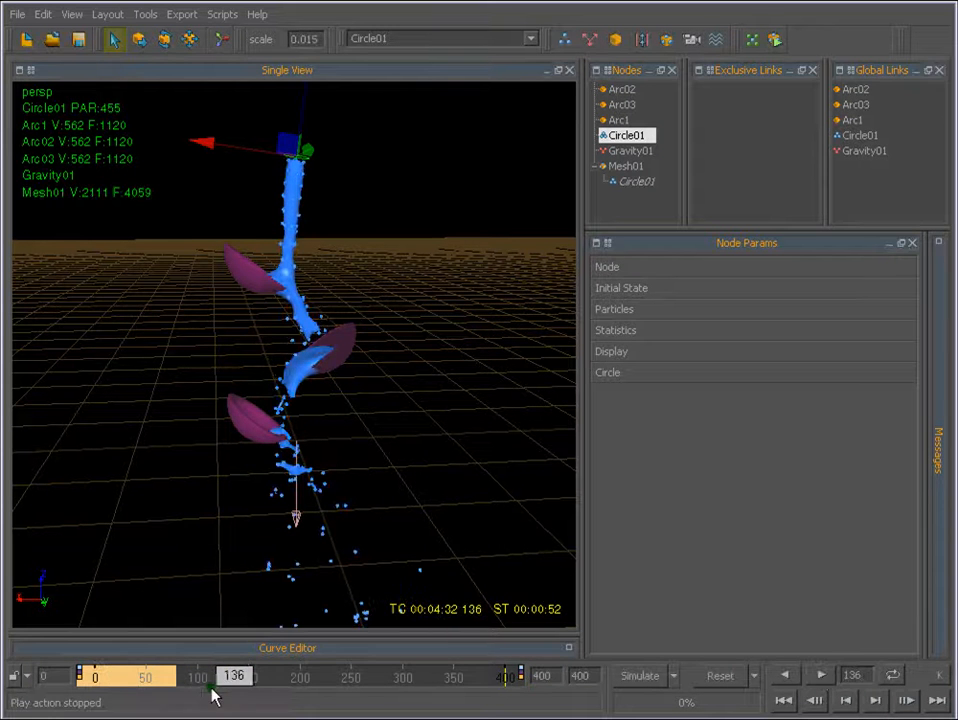
drag(250, 678, 111, 676)
click(821, 676)
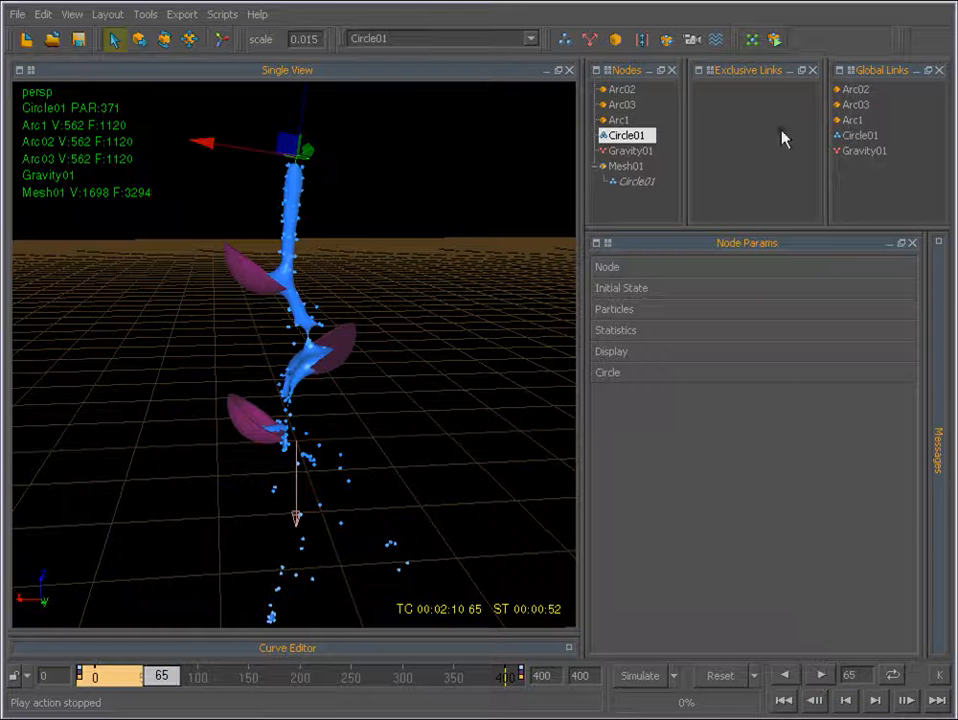
Expand the Circle and Particles parameters of the Circle01 emitter and set its Resolution to 2.0.
click(612, 374)
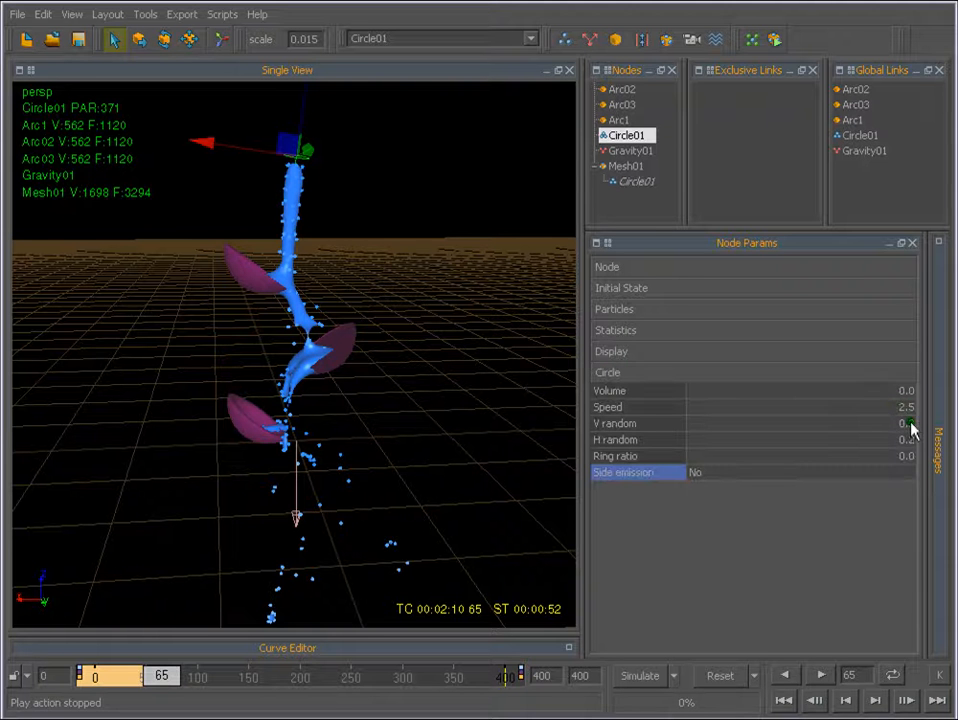
click(606, 310)
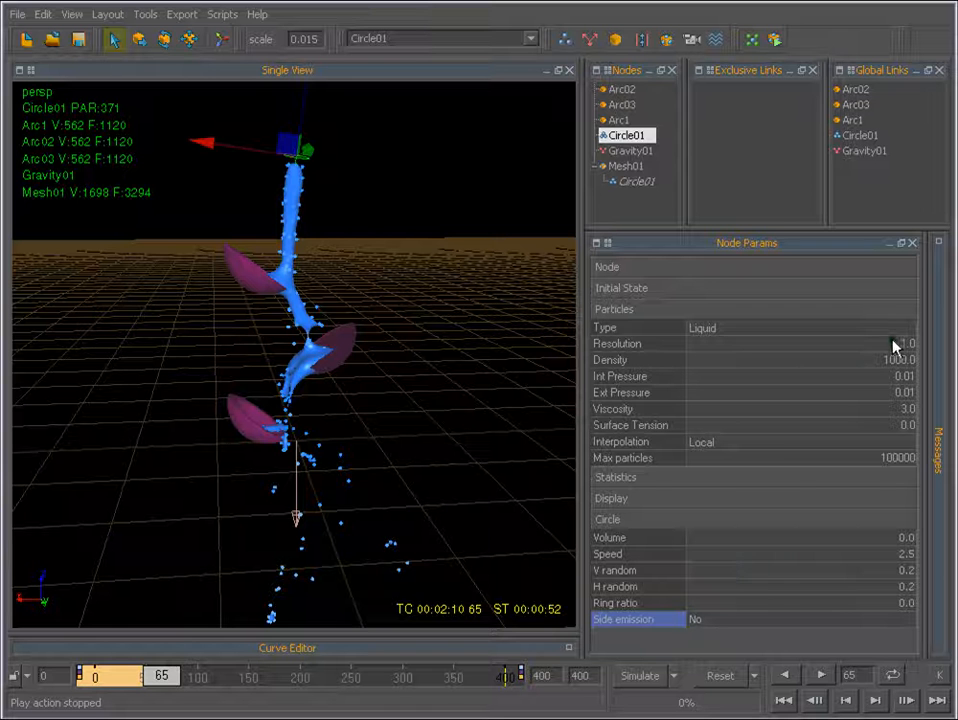
click(903, 344)
text(3)
key(Return)
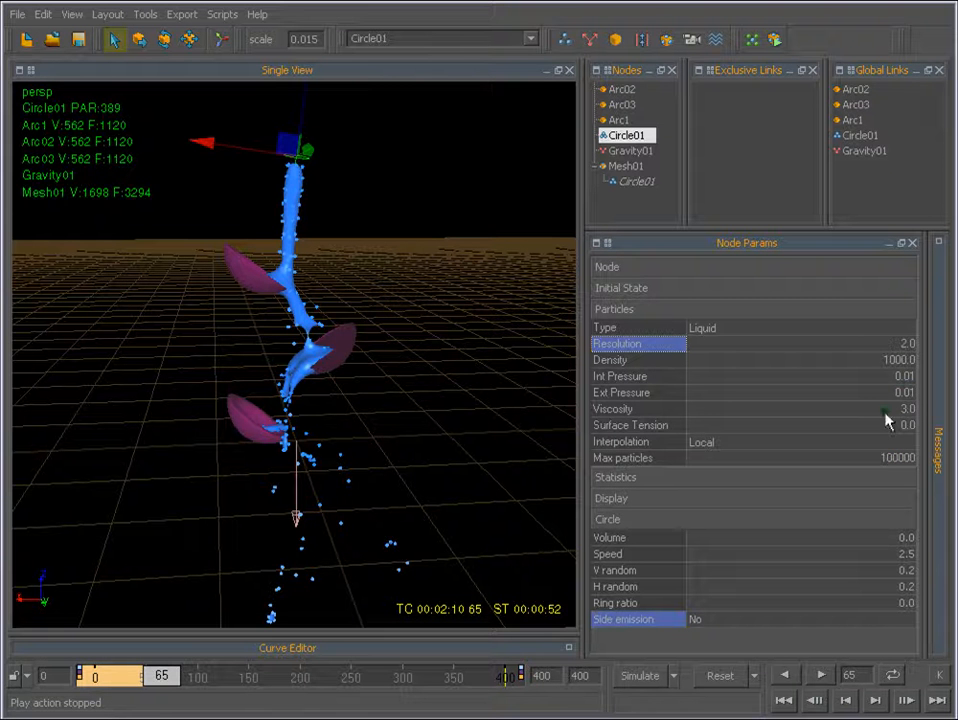
Set the Circle01 emitter's Speed to 2.0 and reset the simulation data.
click(905, 553)
key(Return)
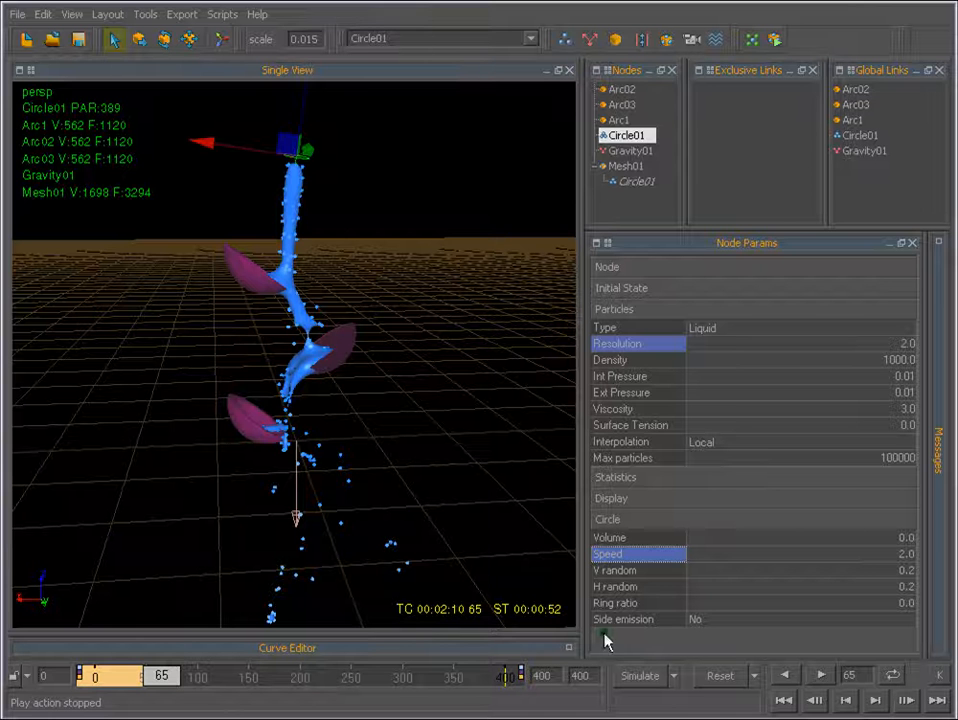
click(720, 680)
click(142, 443)
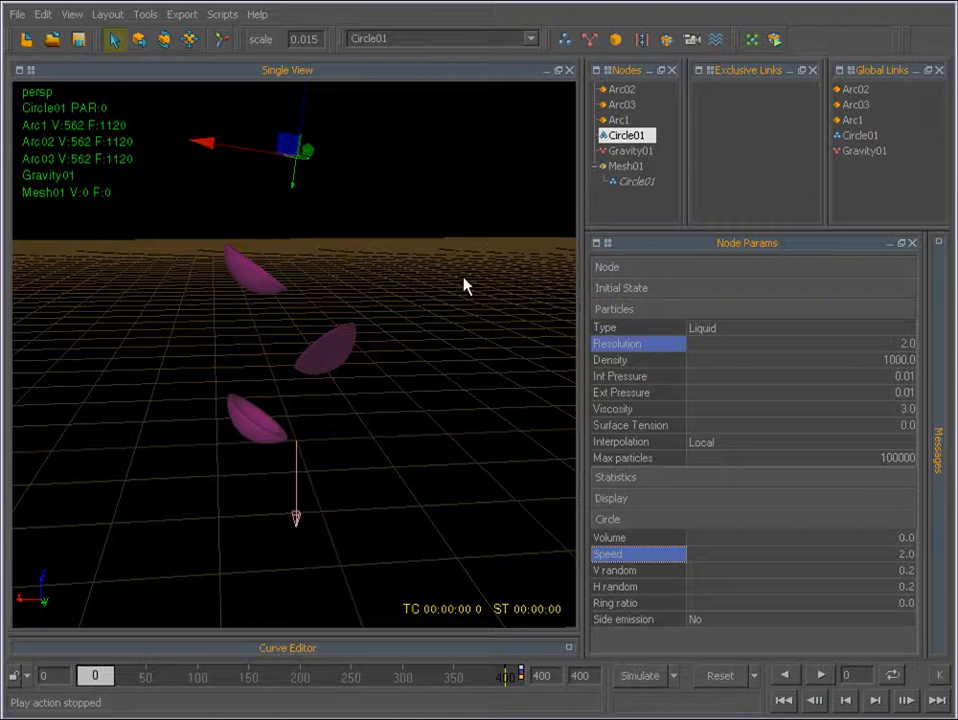
Open the Particle Interaction parameters of the uppermost cup, Arc03, and simulate about 33 frames.
click(245, 272)
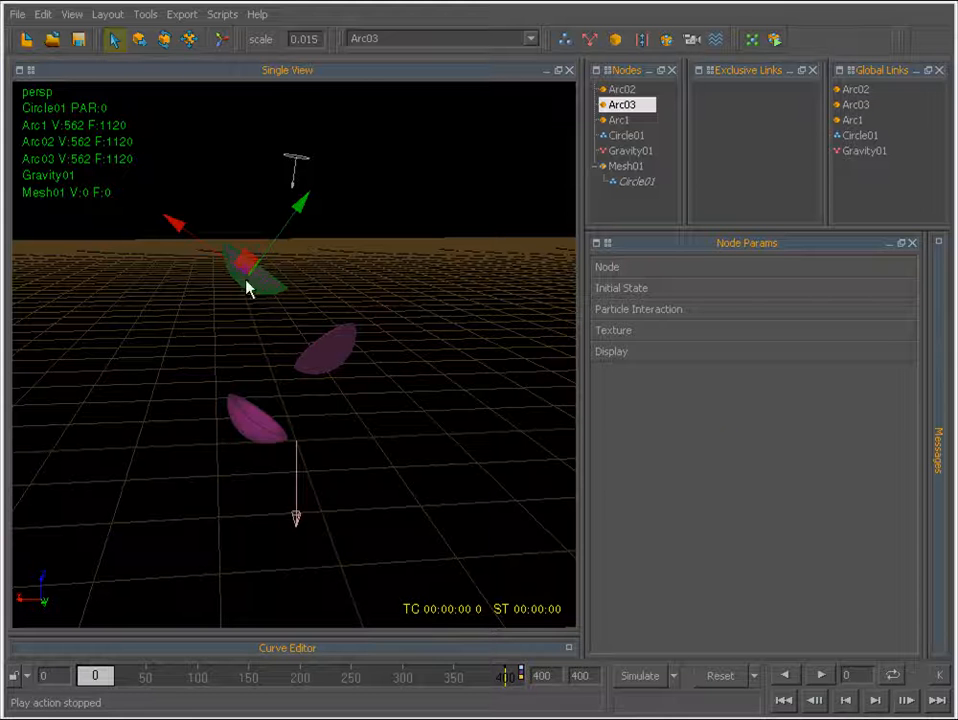
click(609, 312)
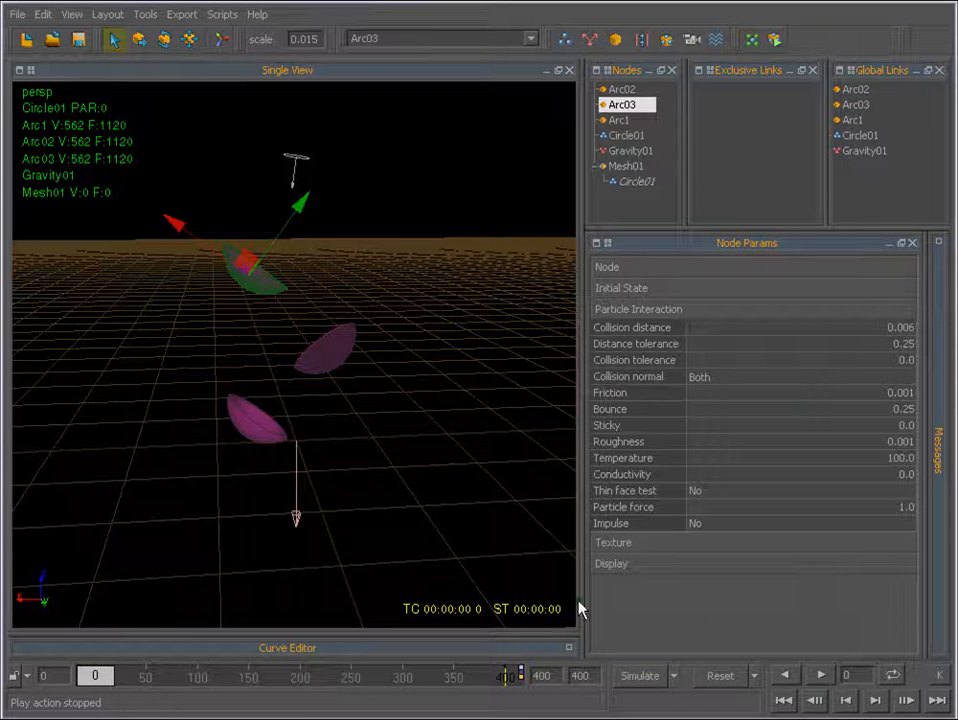
click(641, 676)
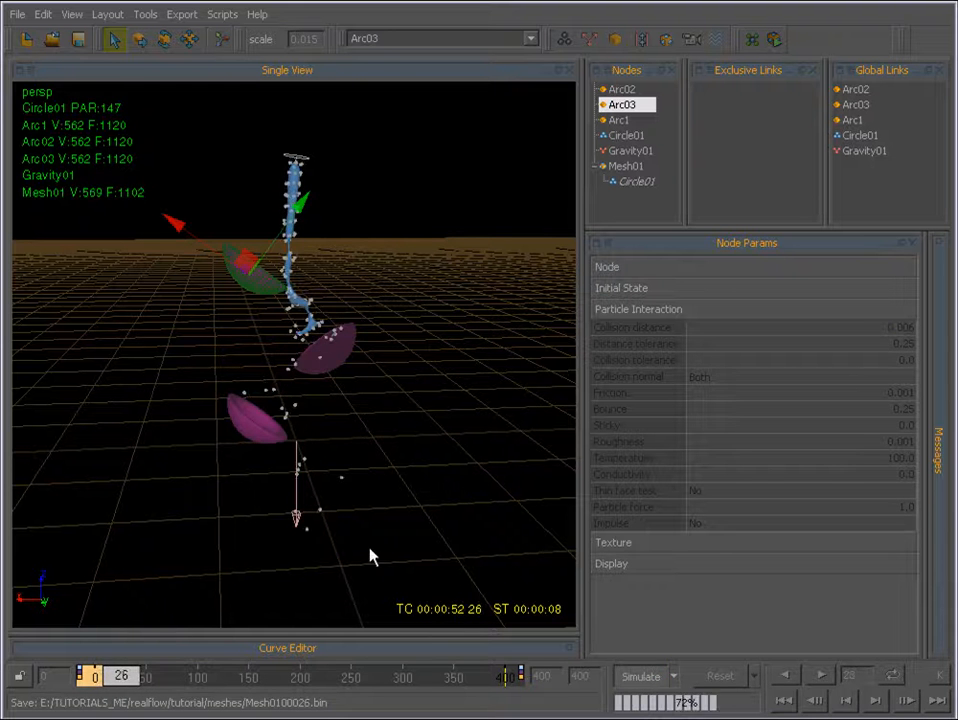
click(636, 681)
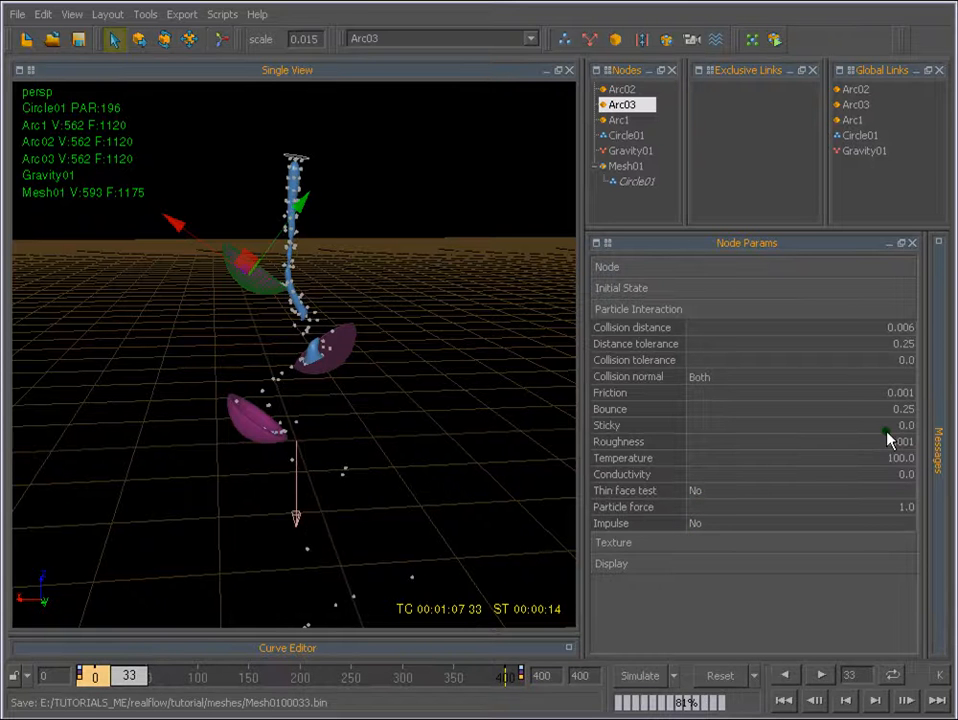
Set the Collision distance of the uppermost cup, Arc03, to 0.03.
double_click(900, 327)
text(.03)
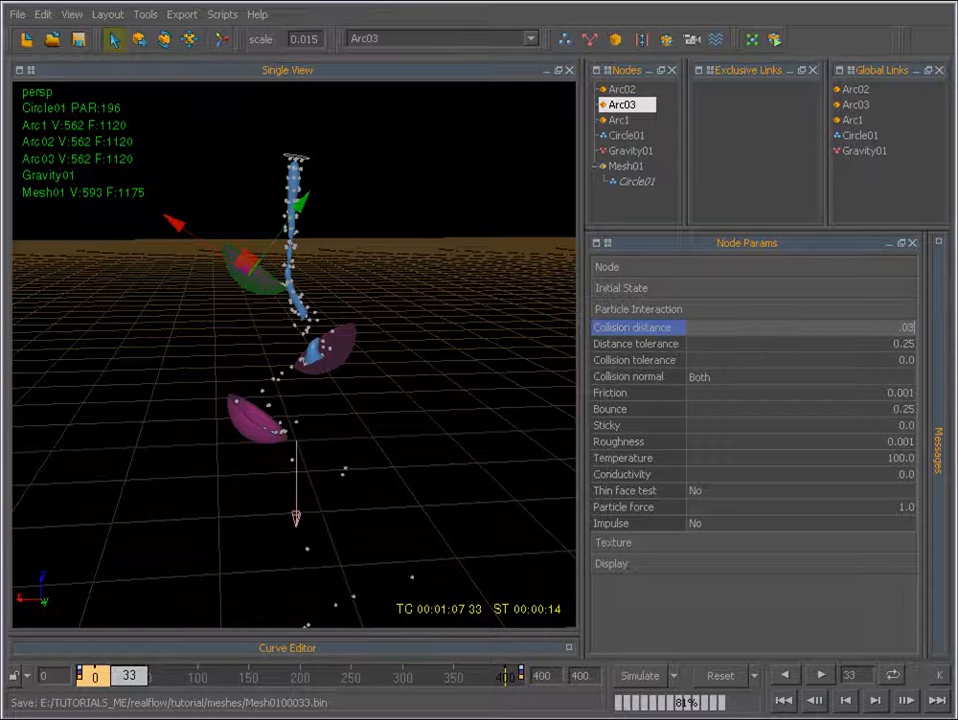
key(Return)
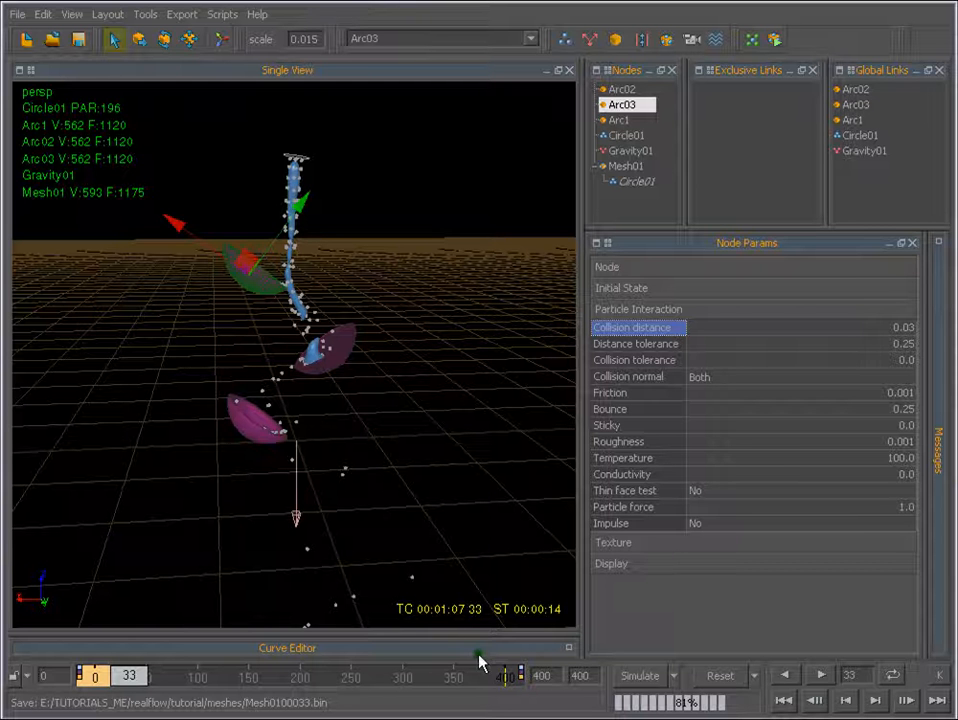
Set the Collision distance of the middle cup, Arc02, and the lowest cup, Arc1, to 0.03 each.
click(344, 345)
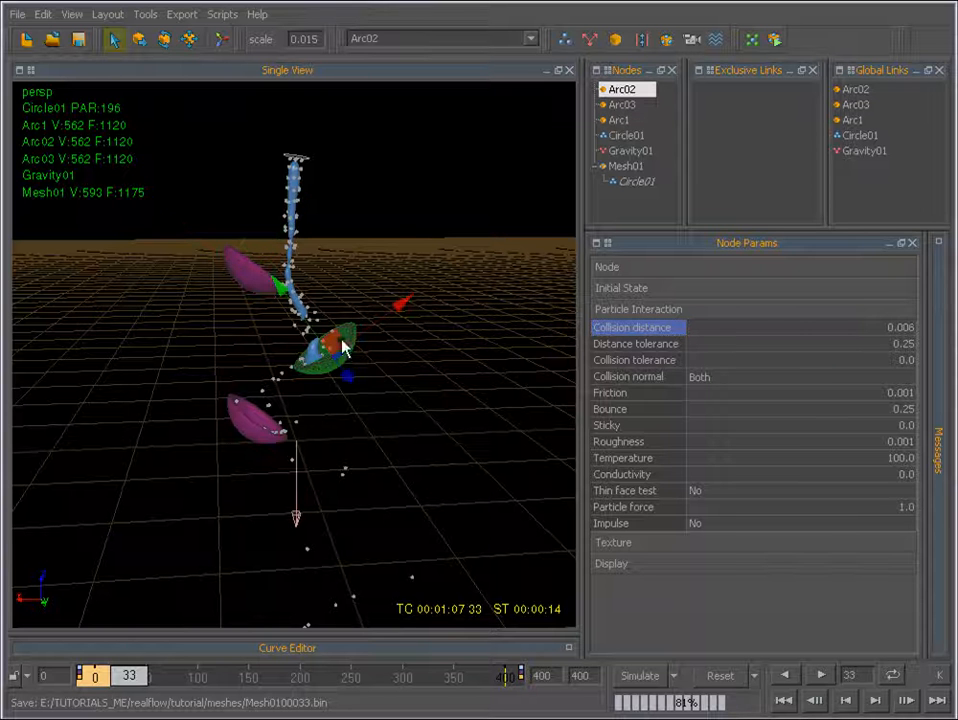
double_click(898, 328)
text(0.03)
key(Return)
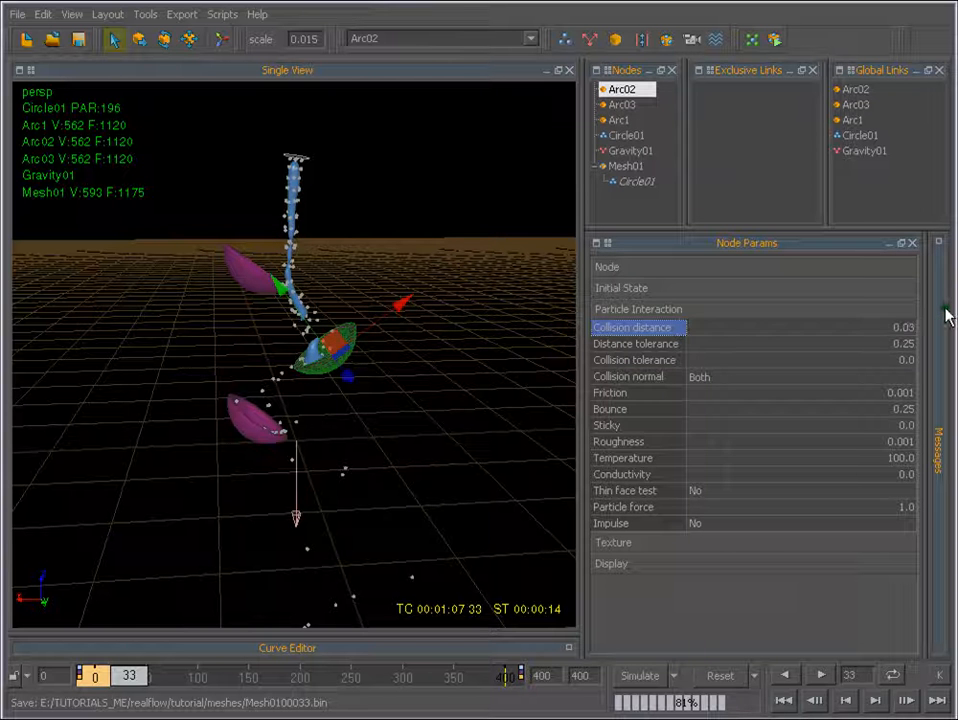
click(262, 430)
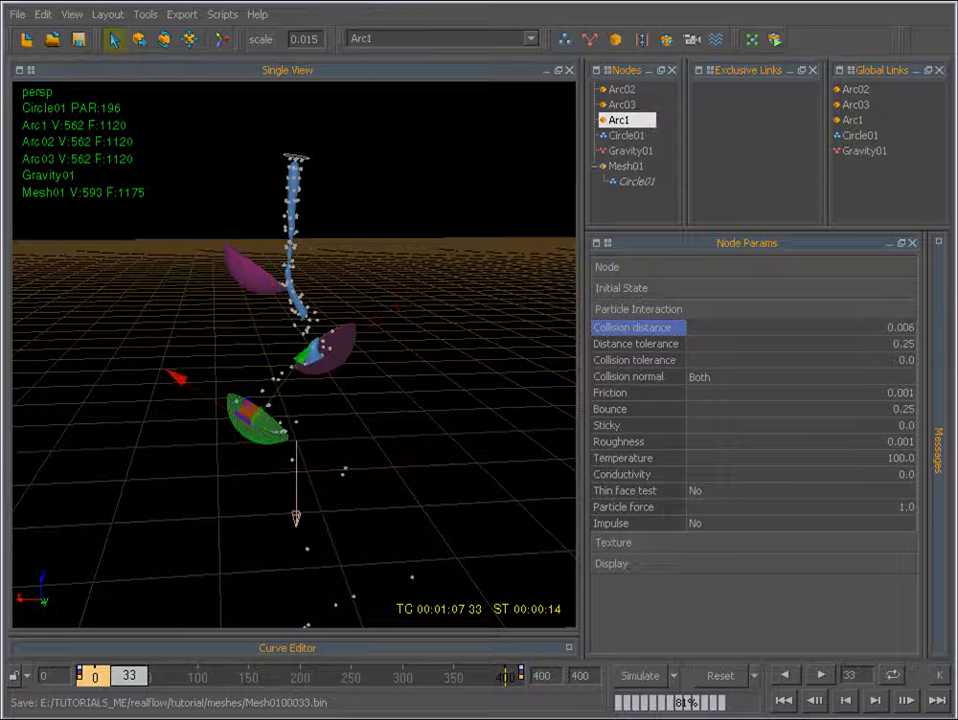
double_click(908, 328)
text(0.03)
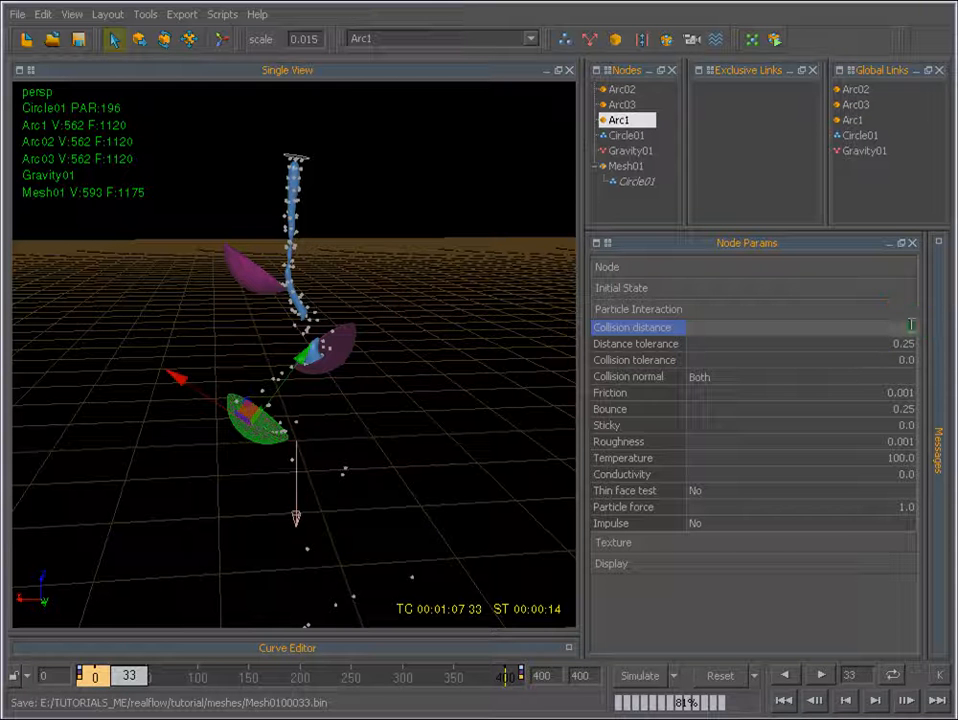
key(Return)
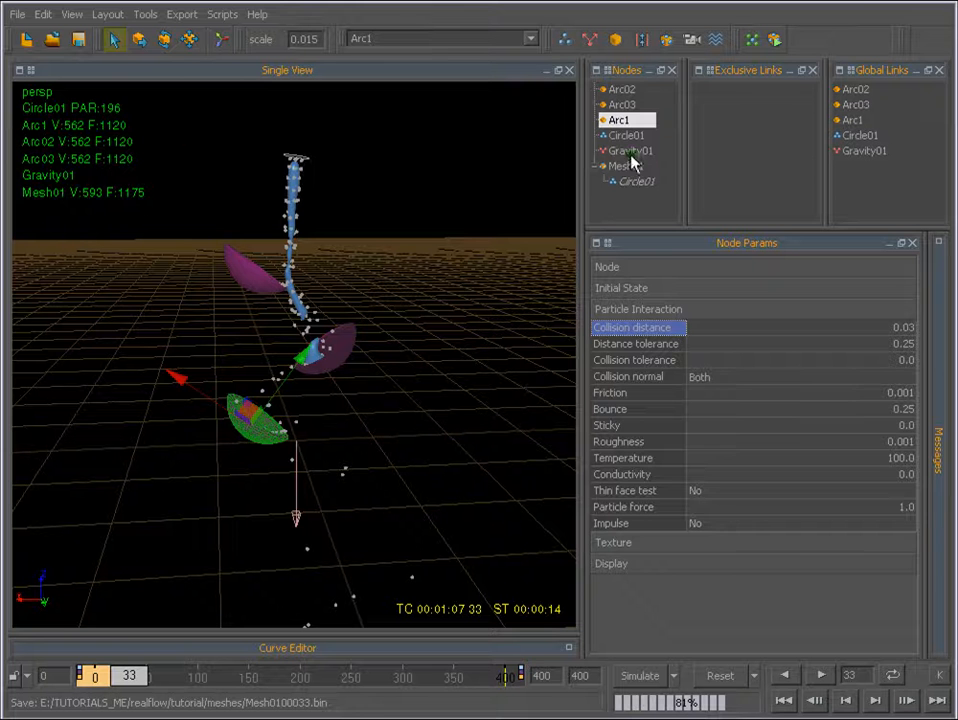
Set the Circle01 emitter's Speed back to 2.5 and reset the simulation data.
click(624, 137)
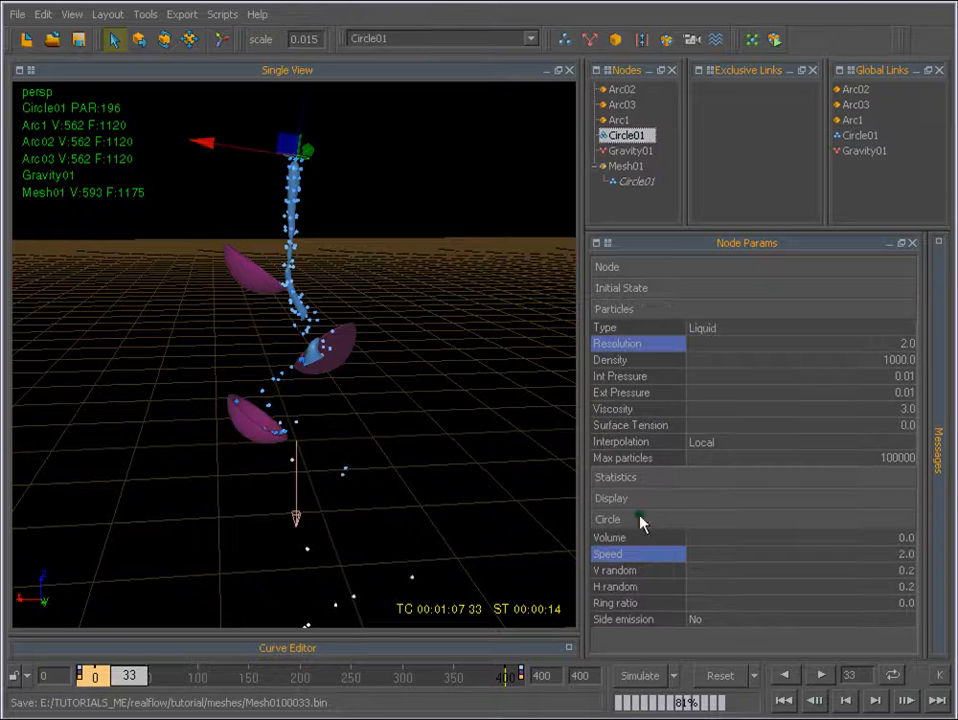
double_click(904, 556)
text(2.5)
key(Return)
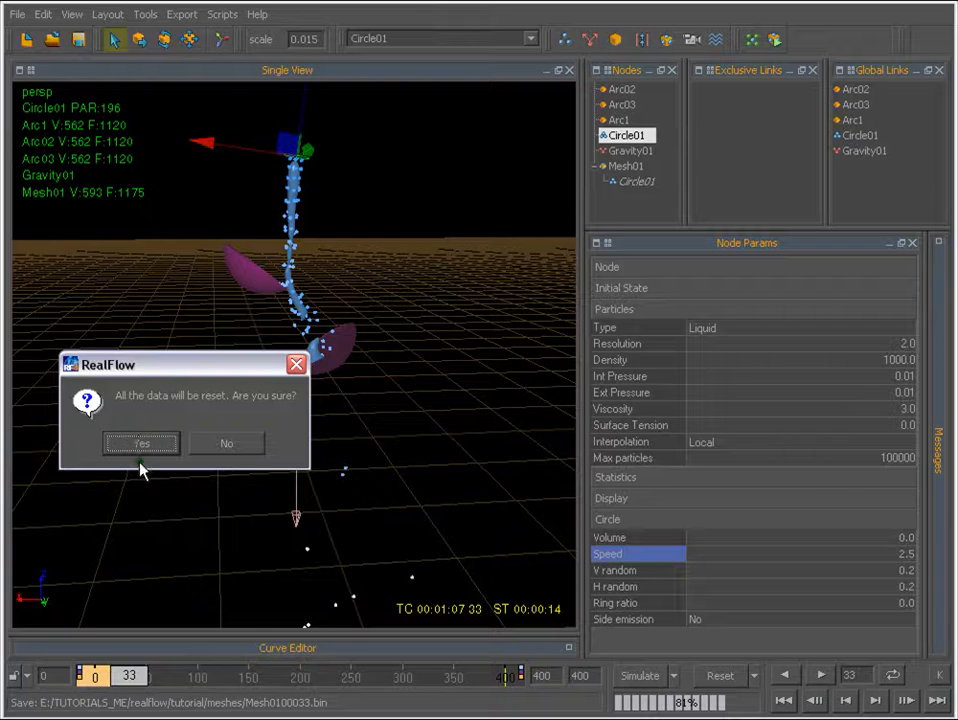
click(174, 453)
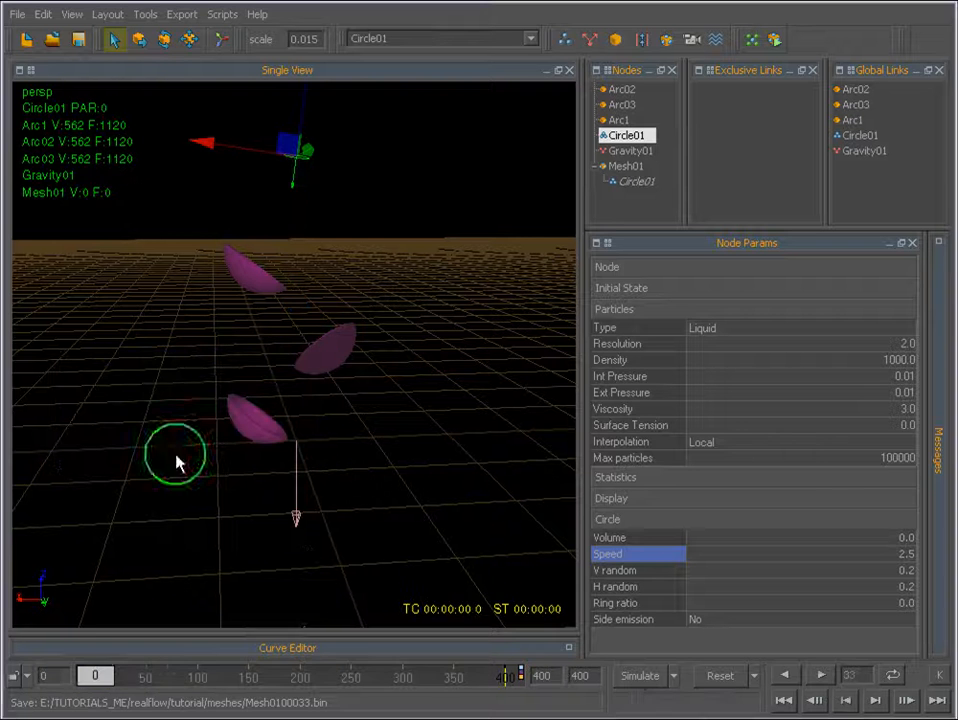
Simulate about 43 frames with the new collision distances and reset the simulation data.
click(638, 677)
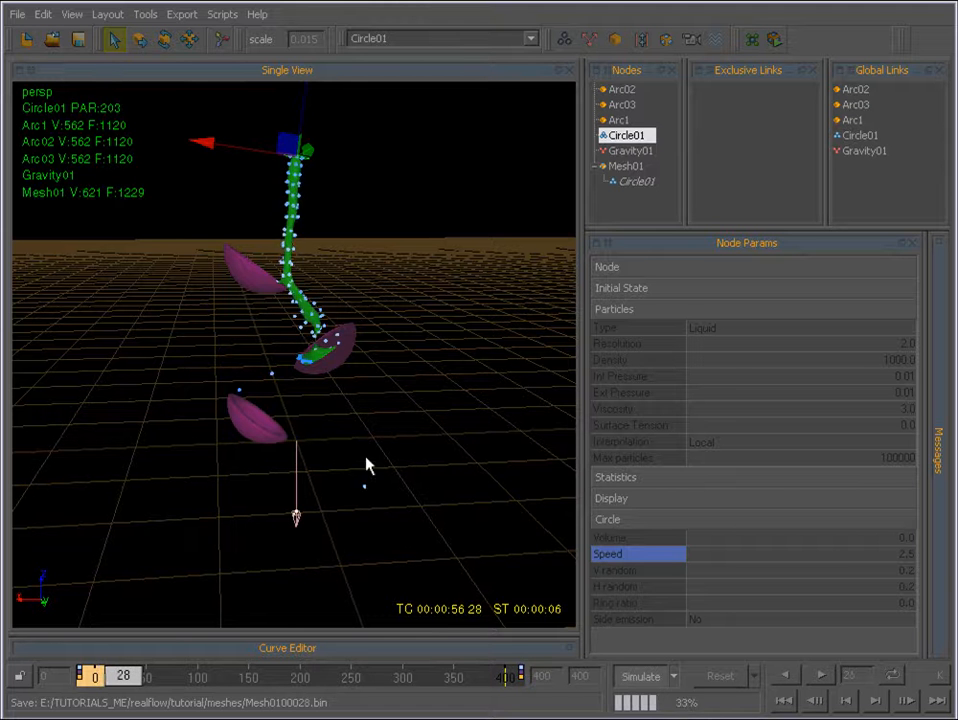
click(640, 678)
click(720, 676)
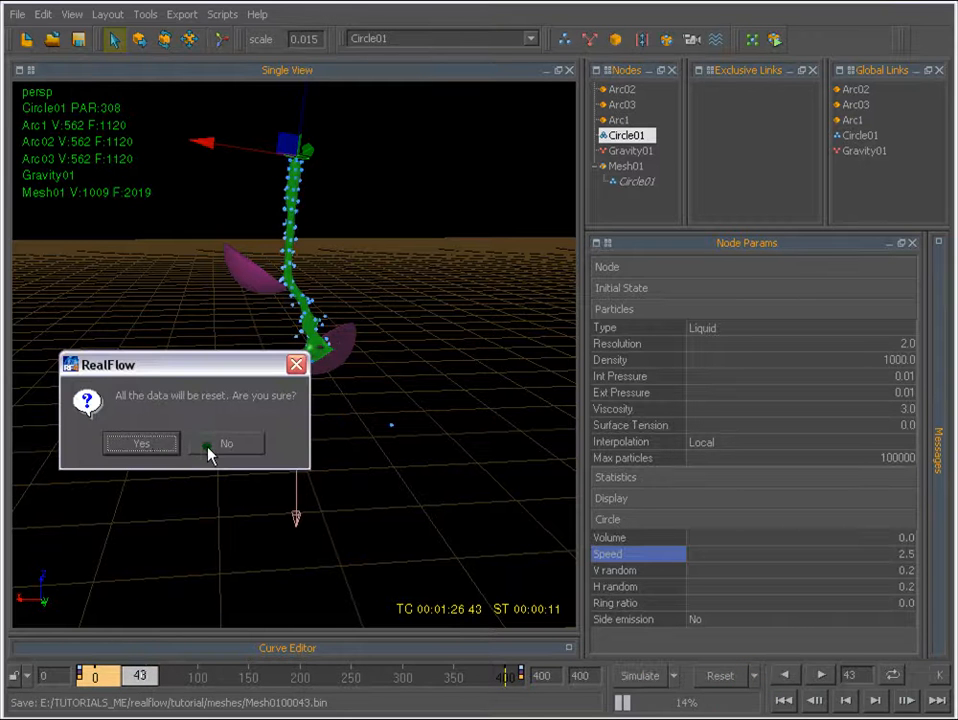
click(168, 451)
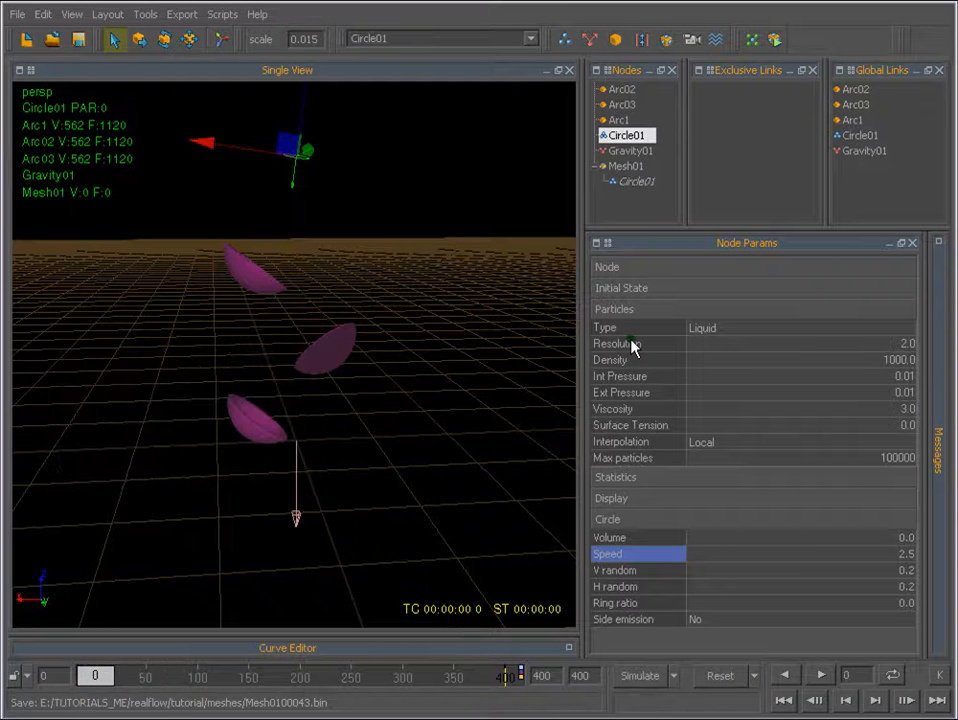
Set the Circle01 emitter's particle Resolution to 10 and simulate about 28 frames.
click(905, 344)
text(10)
key(Return)
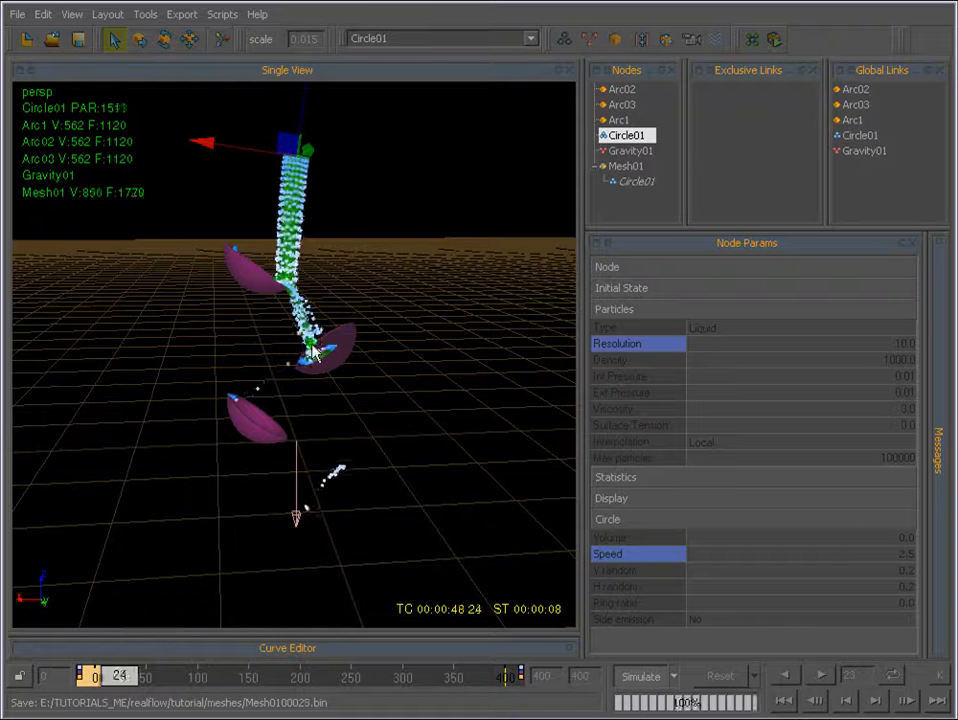
click(640, 676)
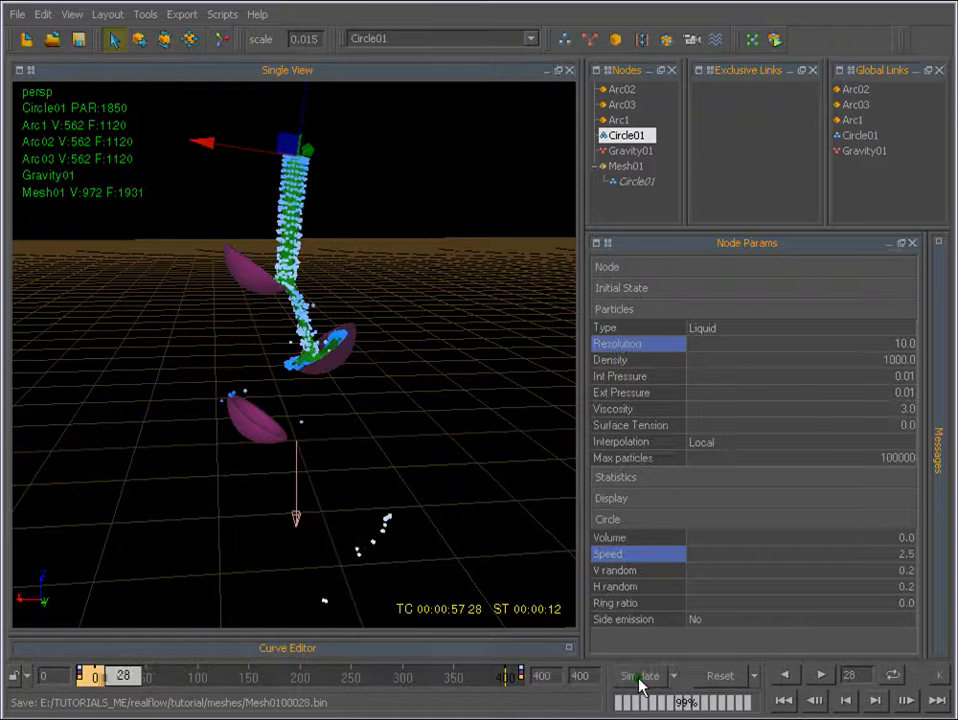
Reset the simulation data and set the Circle01 emitter's particle Resolution to 1.
click(722, 677)
click(166, 446)
double_click(900, 343)
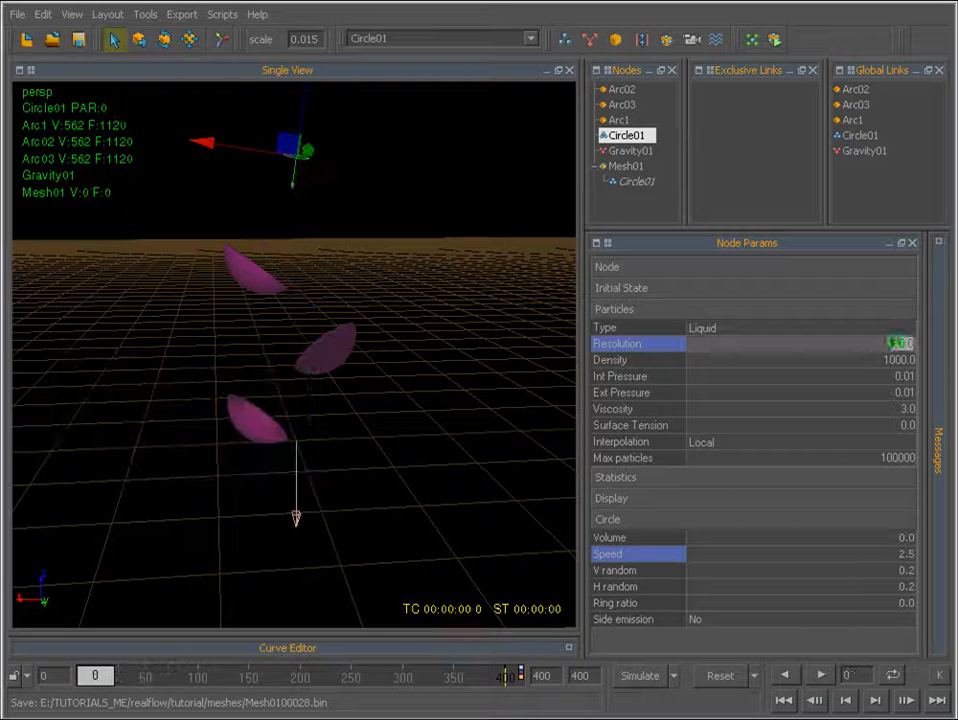
text(1)
key(Return)
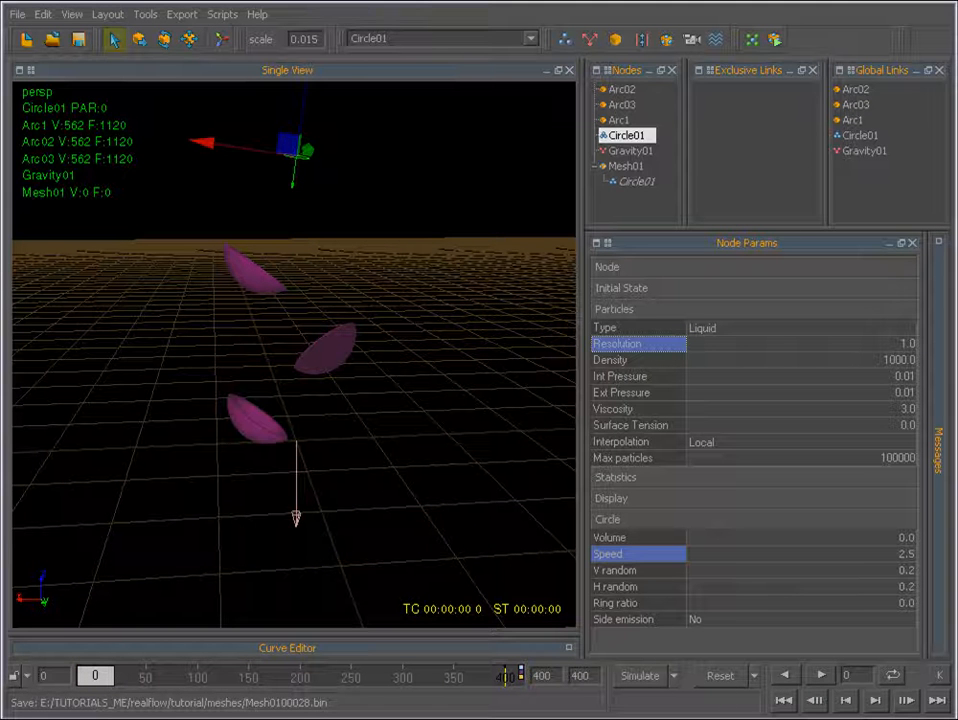
Review the enabled outputs in Export Central and simulate about 73 frames at the new resolution.
click(182, 14)
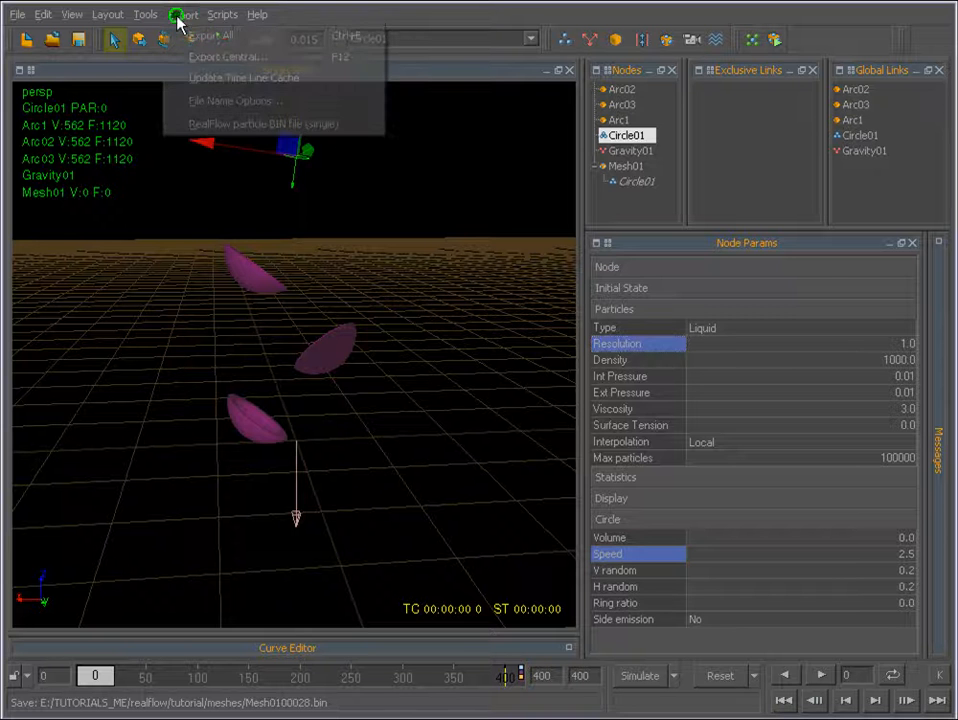
click(190, 53)
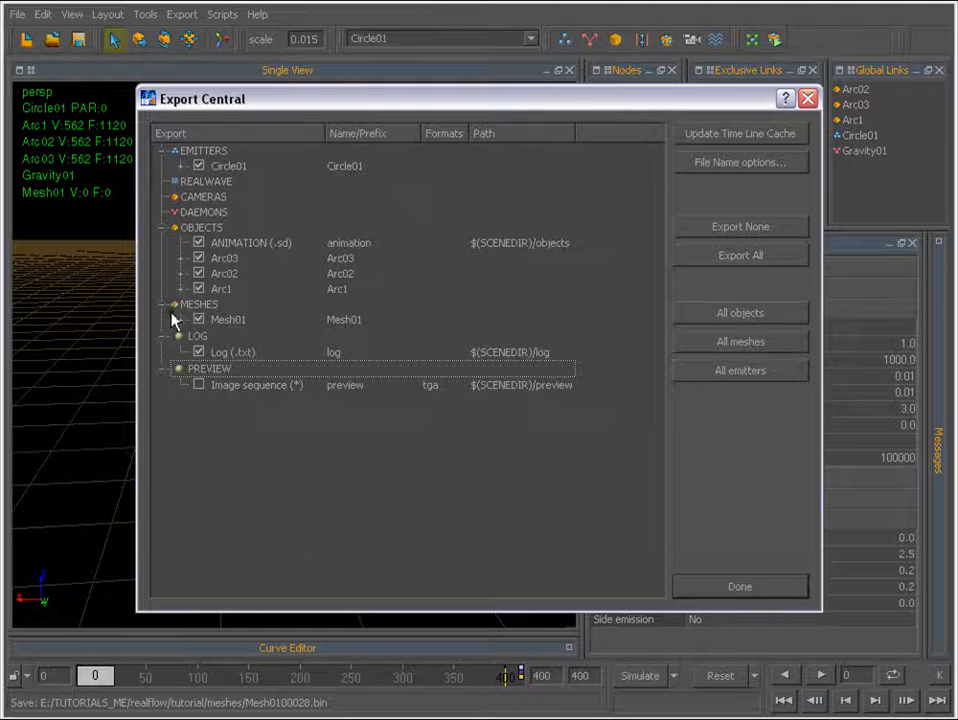
click(741, 588)
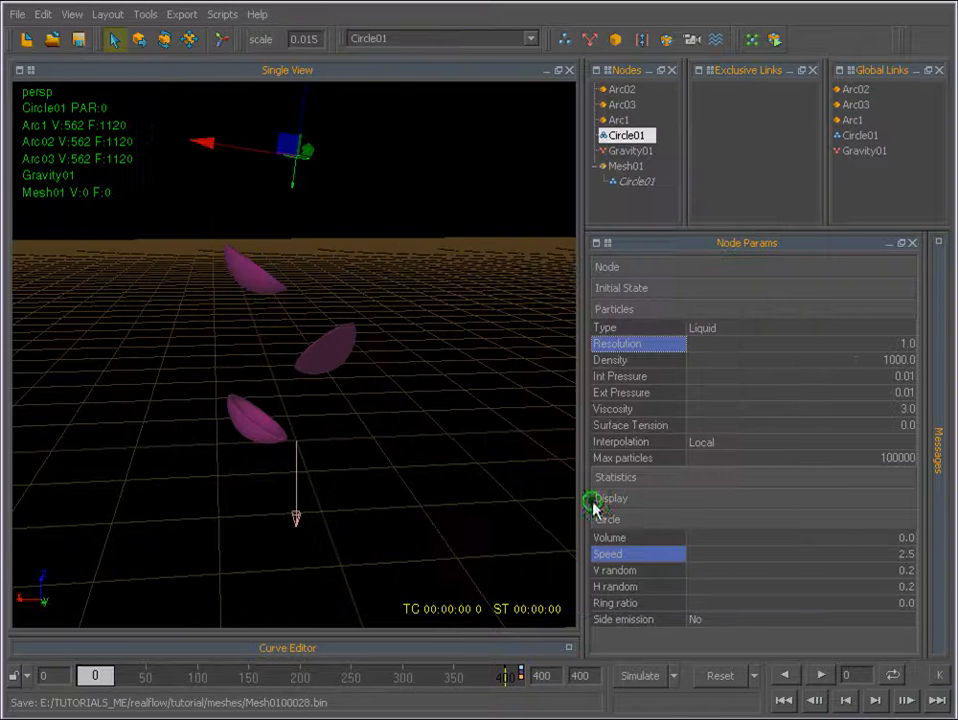
click(638, 675)
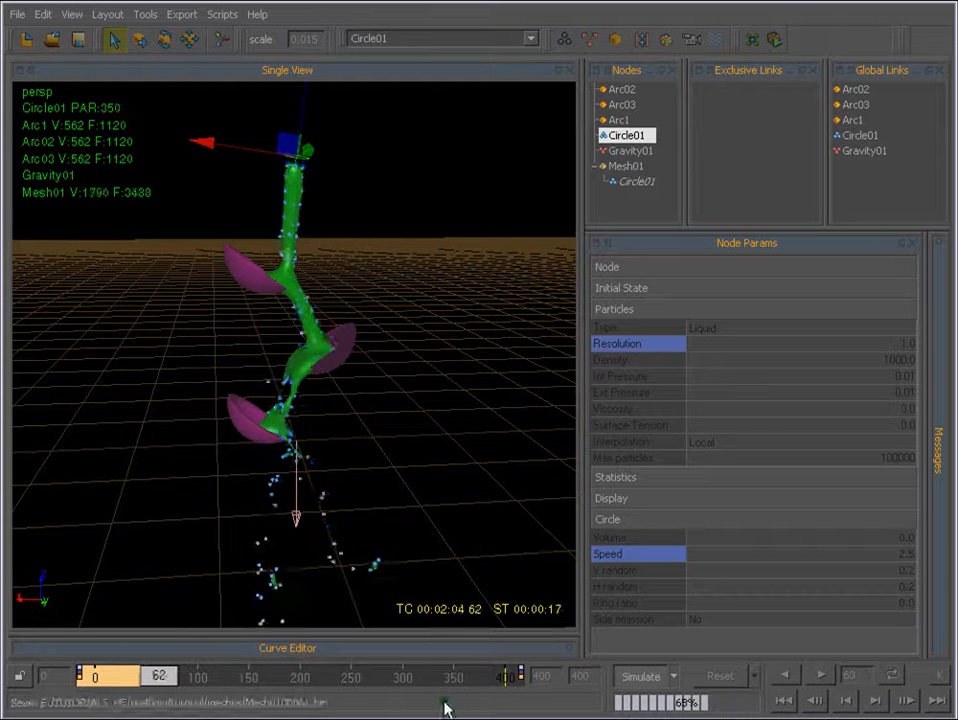
click(640, 676)
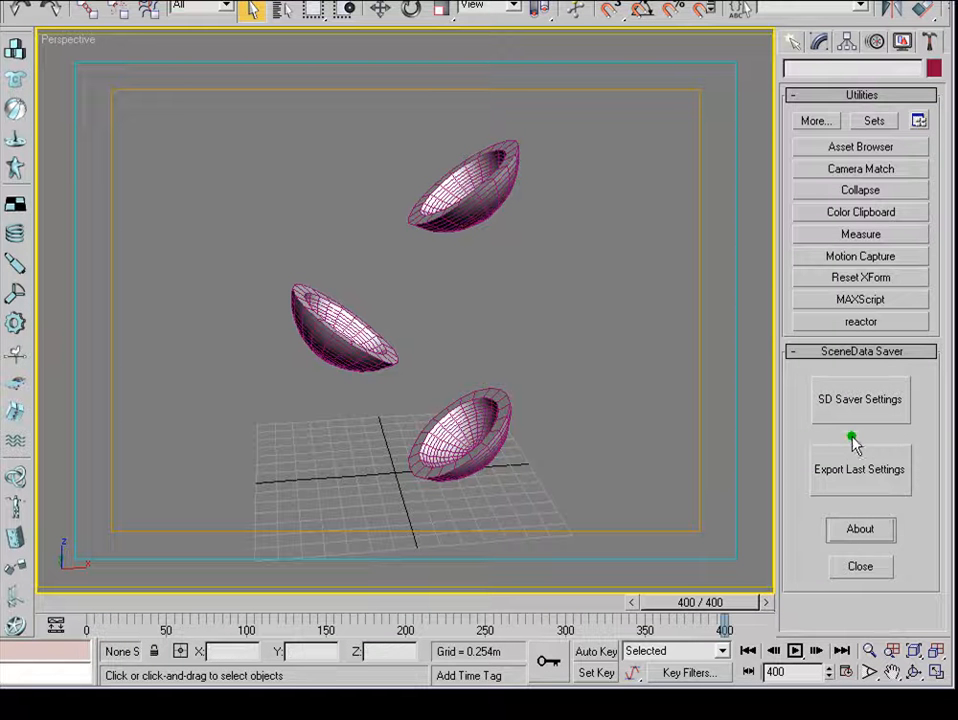
Switch to 3ds Max and start creating an RF Loader from the Next Limit object category.
click(793, 42)
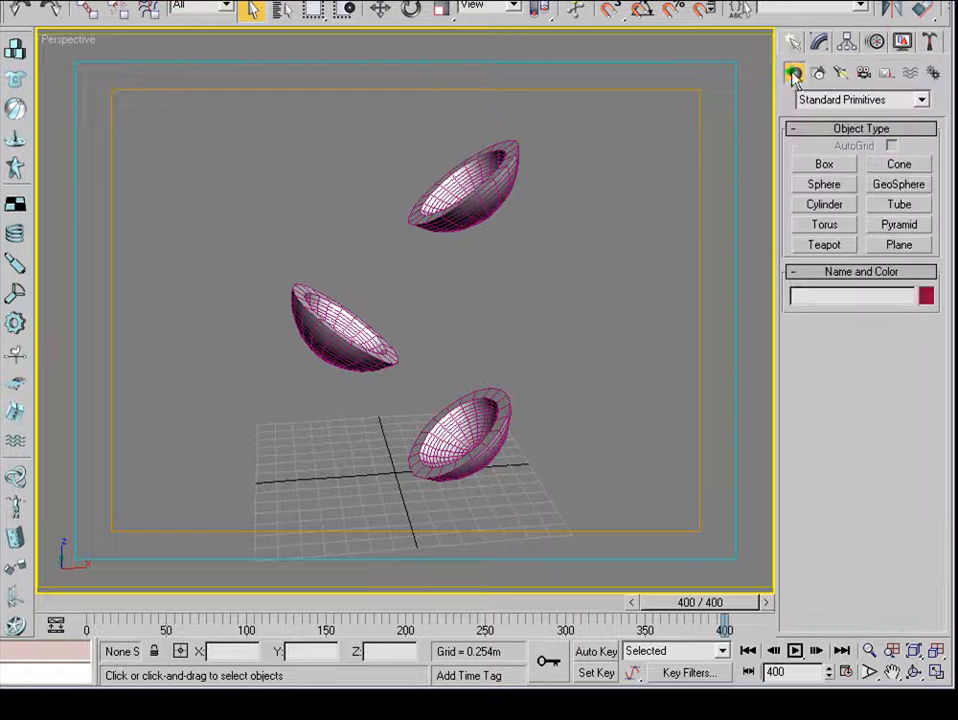
click(920, 100)
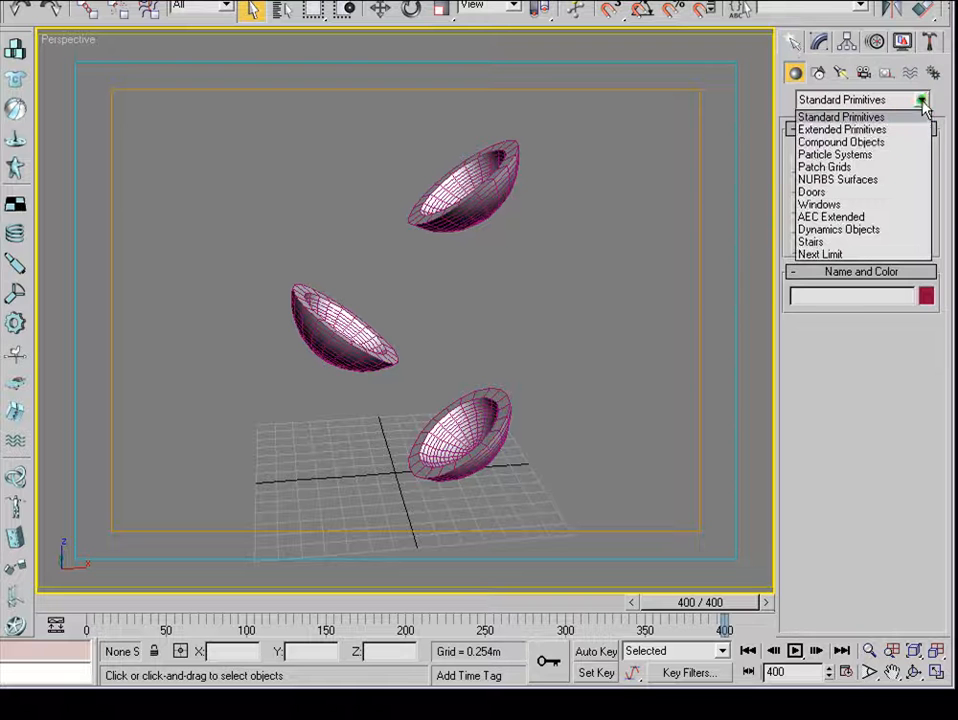
click(815, 255)
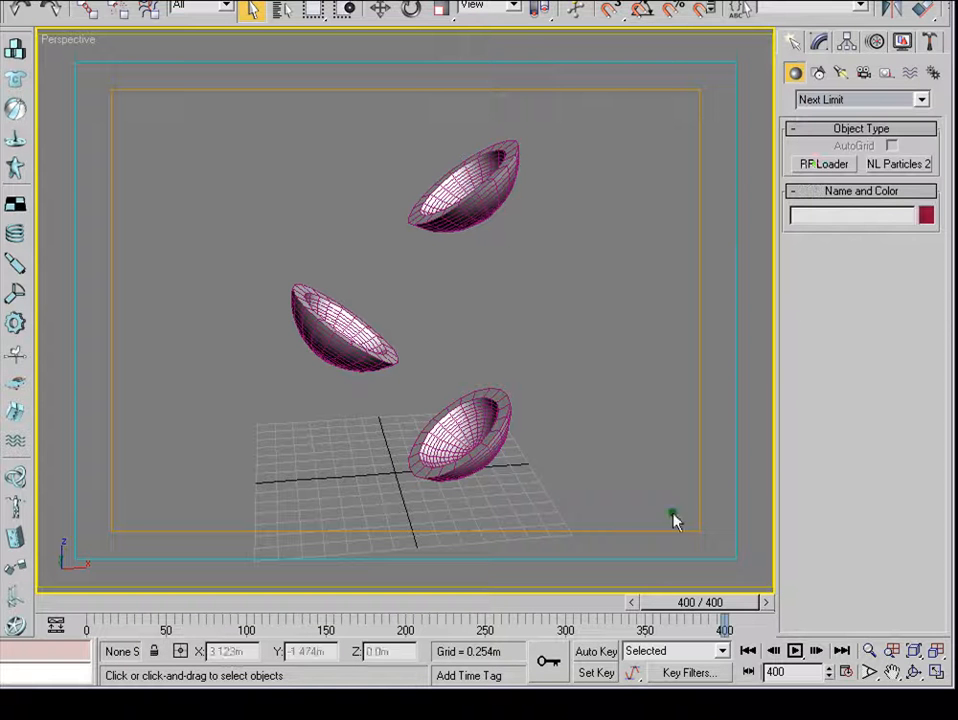
click(812, 167)
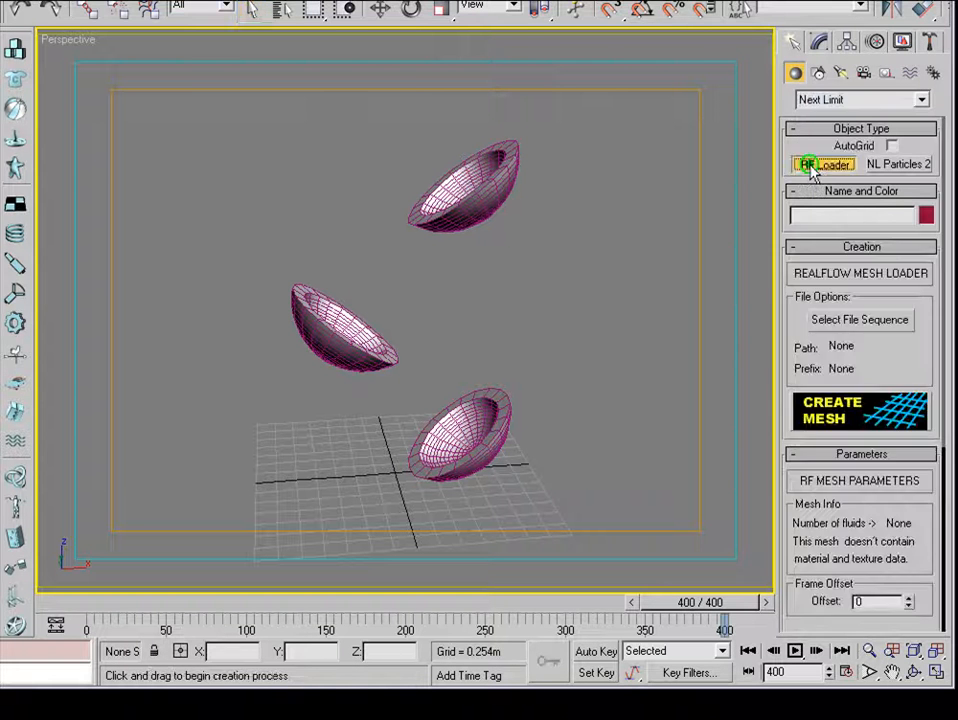
Load the RealFlow mesh sequence starting with Mesh0100000.bin from the cups project's meshes folder and create the mesh.
click(860, 320)
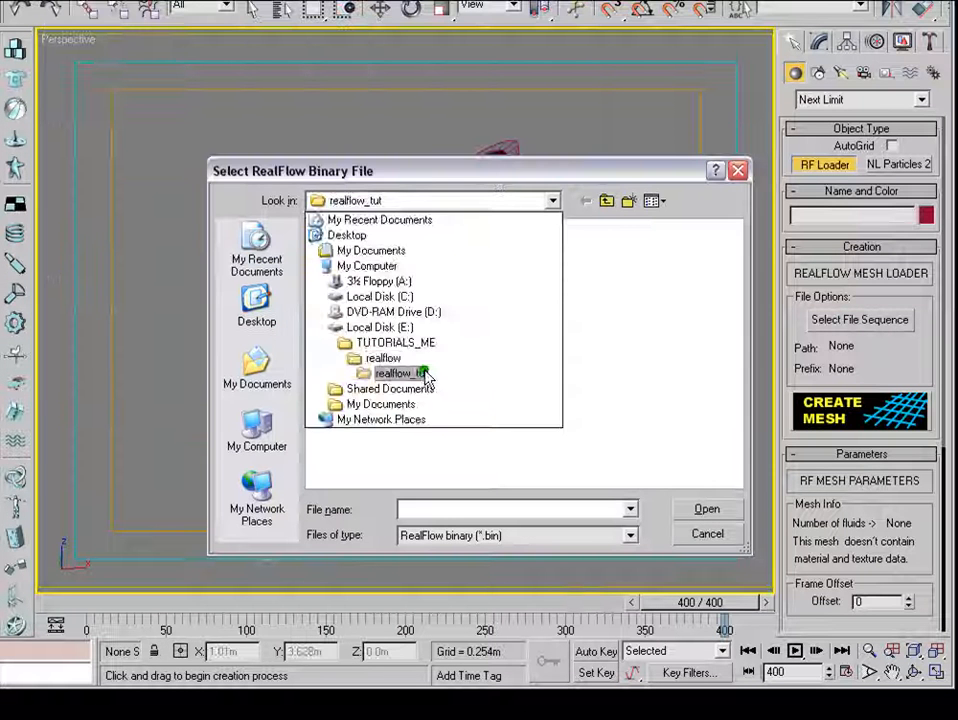
click(424, 372)
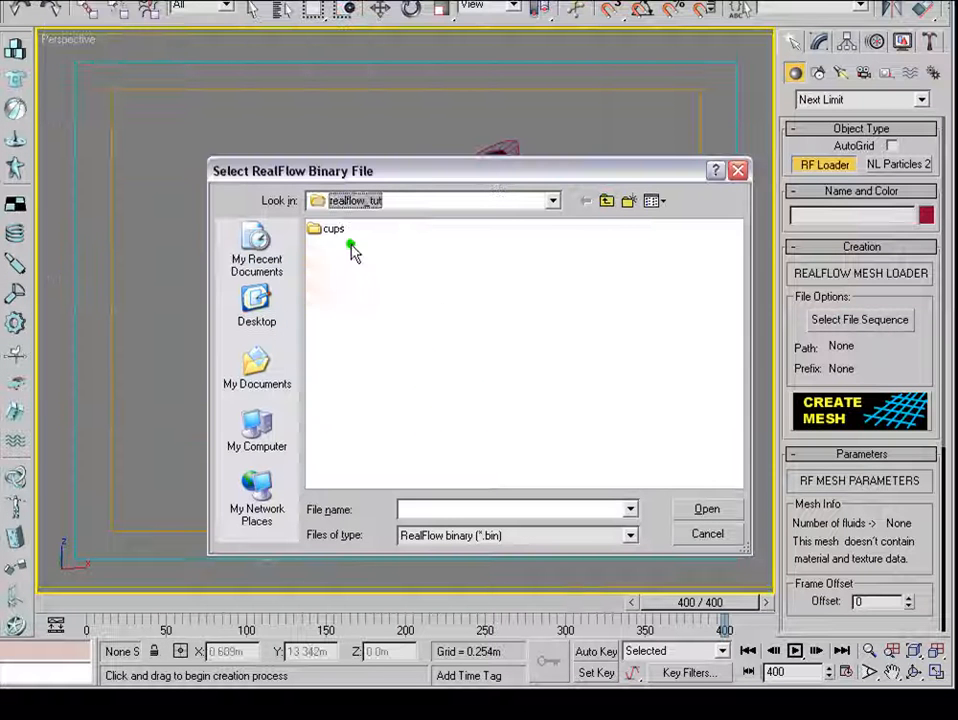
click(327, 229)
double_click(327, 229)
double_click(338, 276)
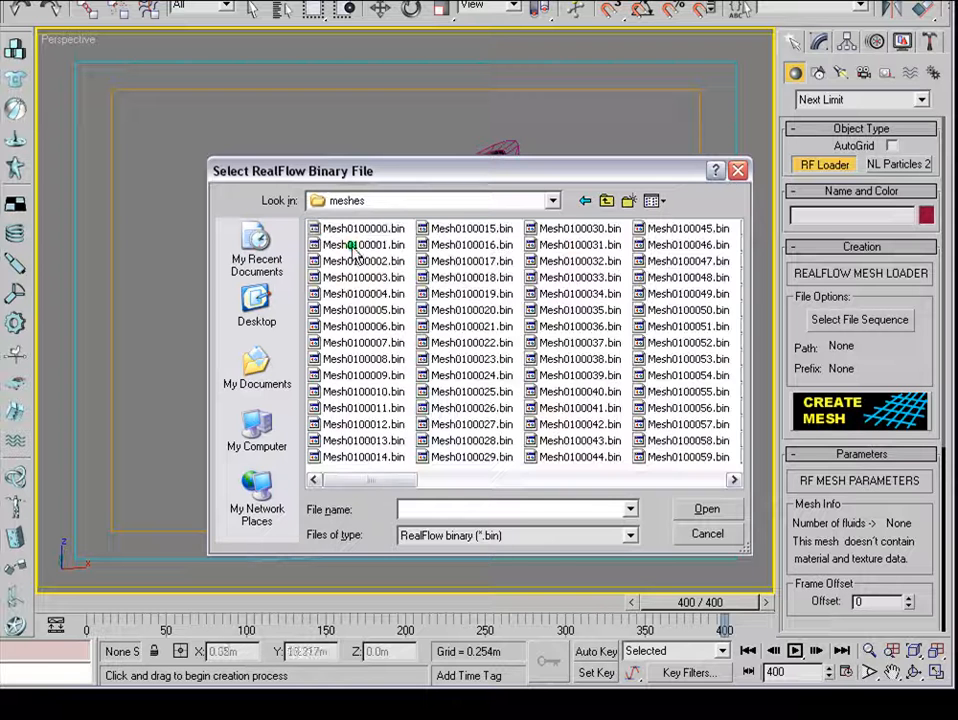
click(352, 230)
drag(370, 480, 268, 458)
click(706, 509)
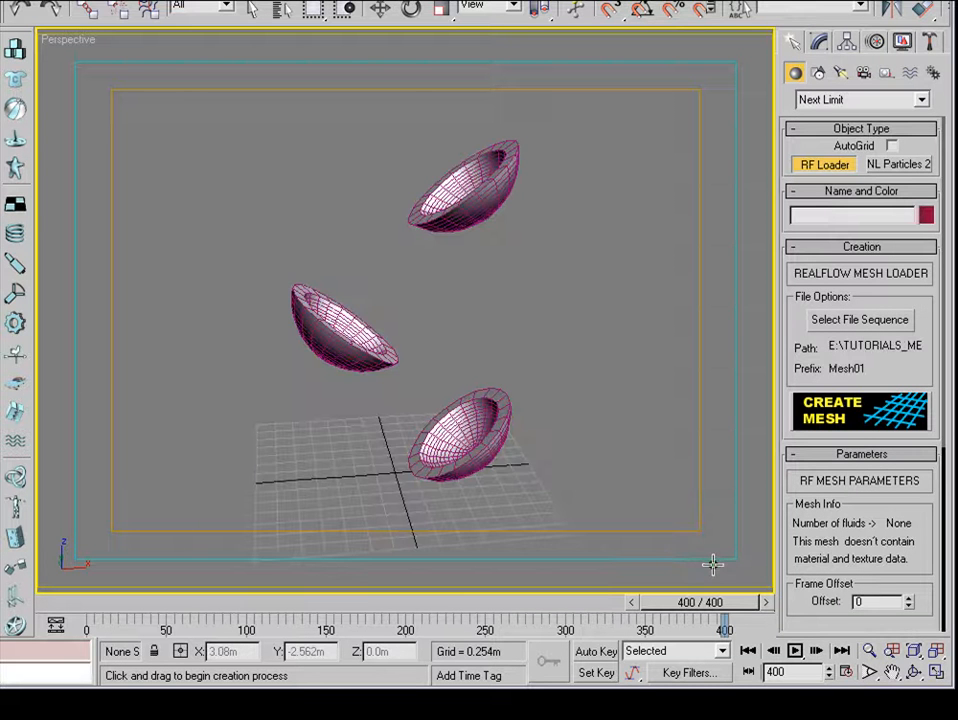
click(836, 414)
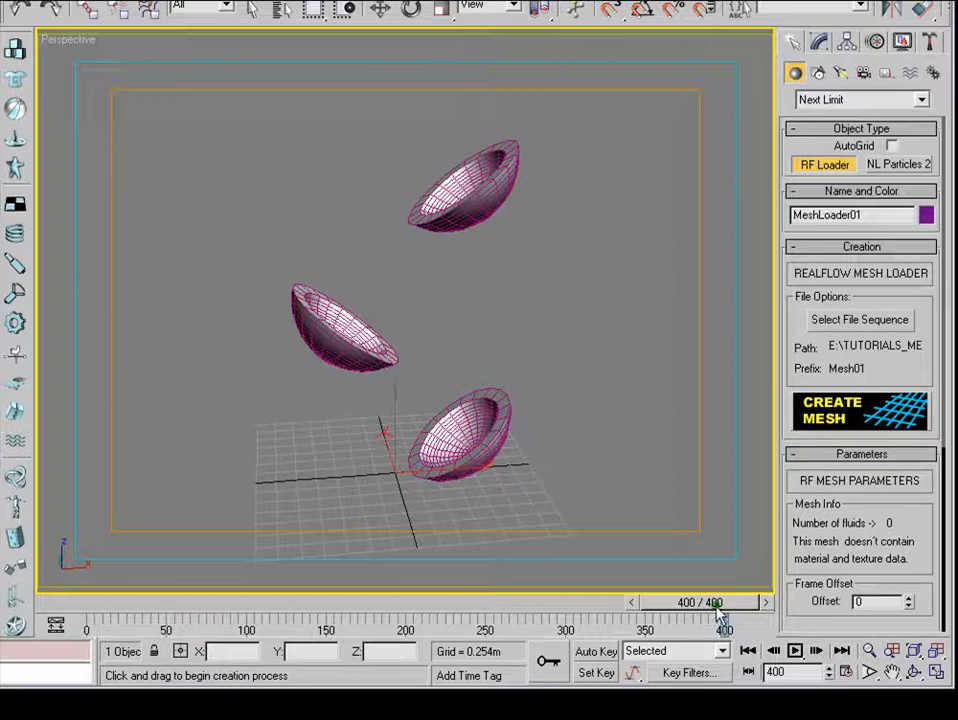
Play the imported water animation from frame 0 and stop at frame 149.
drag(716, 604, 110, 602)
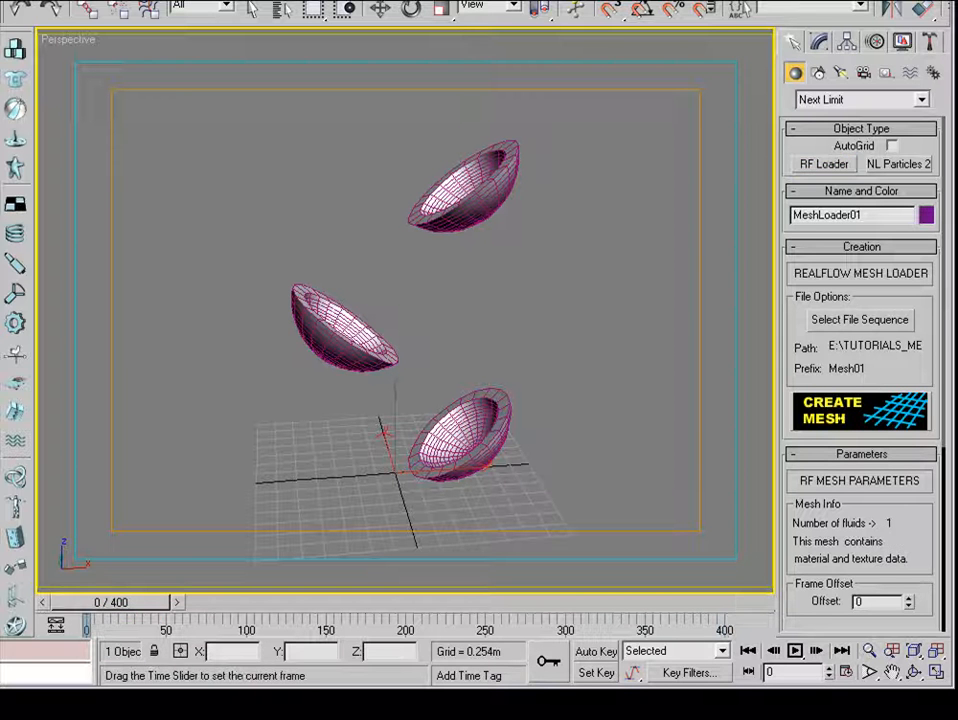
click(795, 651)
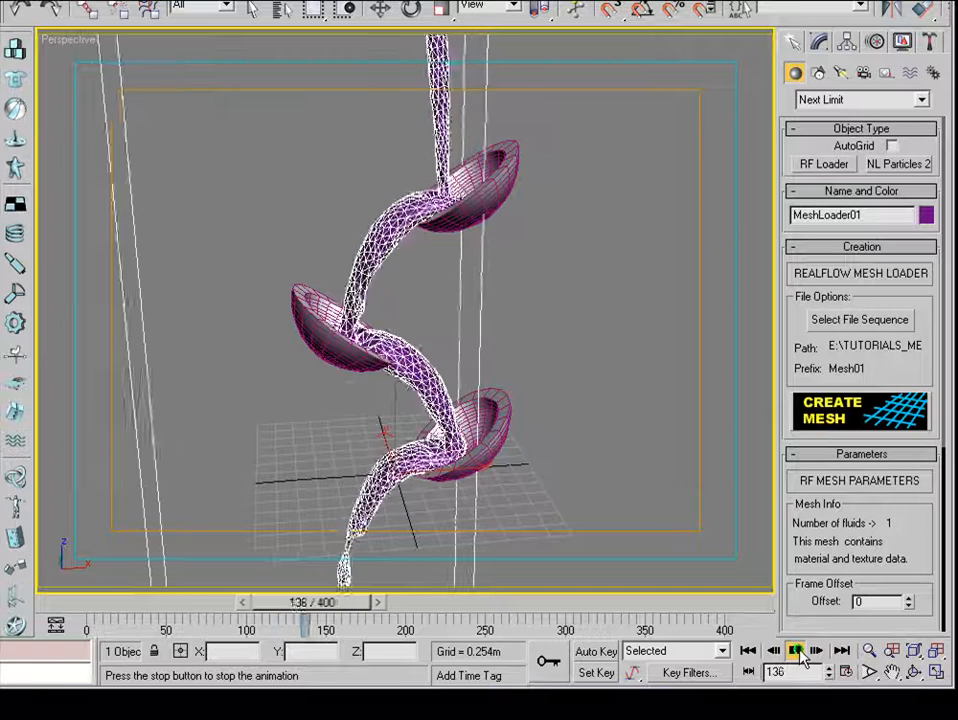
click(796, 651)
drag(306, 602, 324, 602)
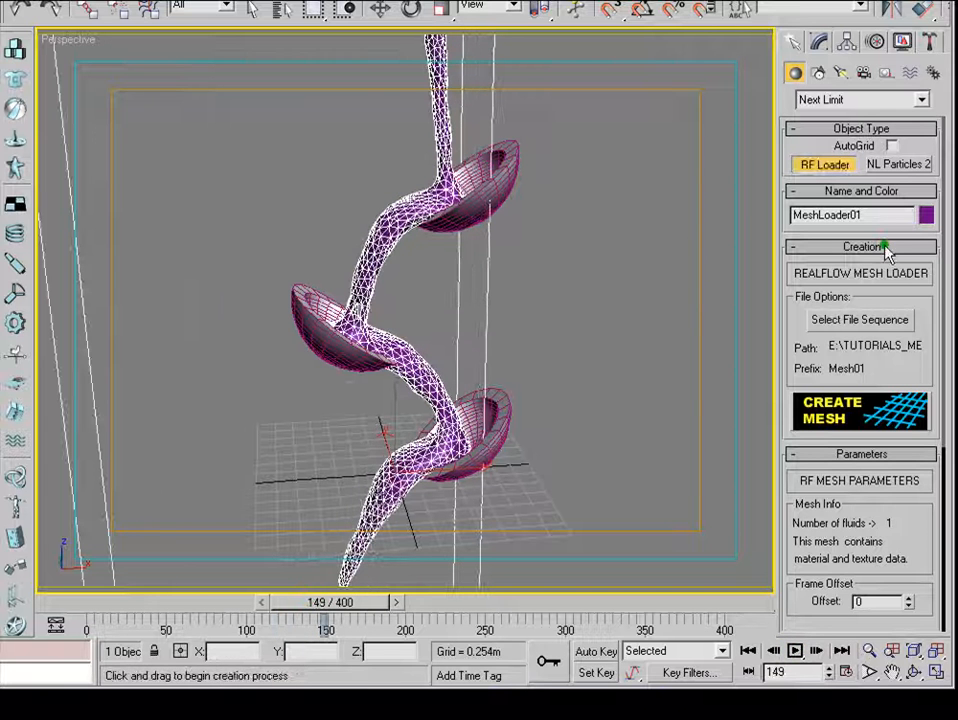
Move the water mesh away from the cups, about -1.81 m in X and -1.32 m in Z.
click(381, 9)
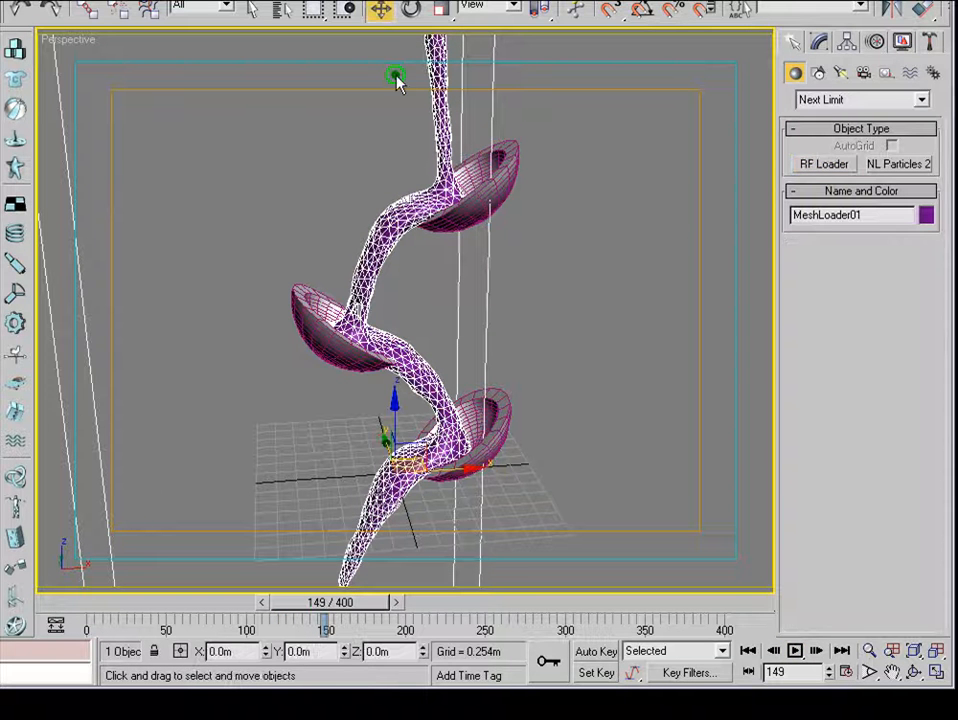
drag(385, 400, 250, 520)
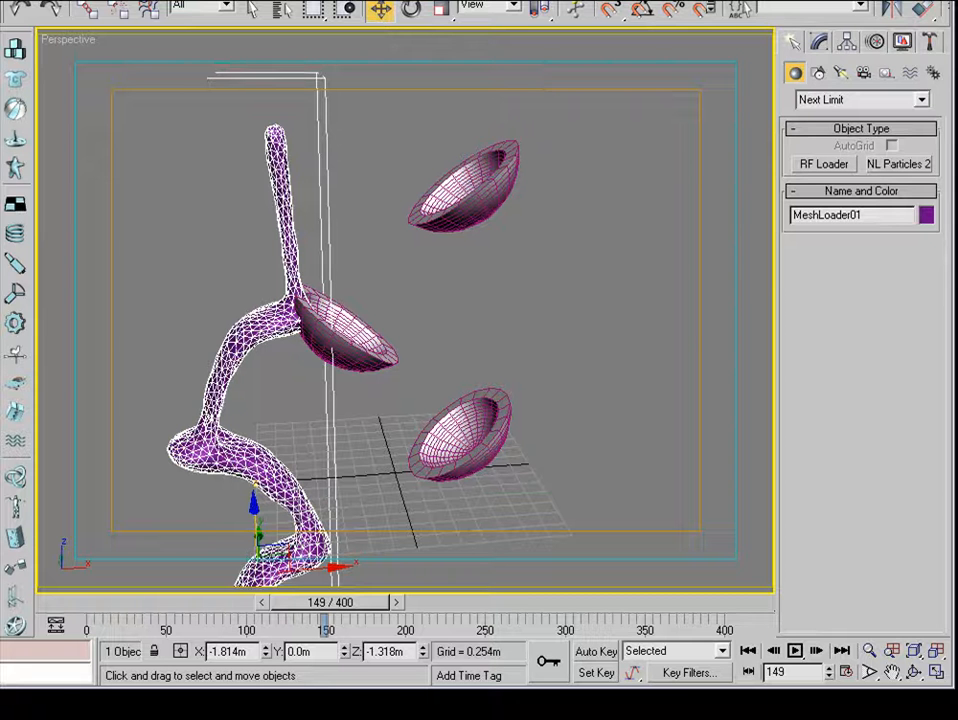
Set the water mesh's absolute world X and Z positions to 0.
key(F12)
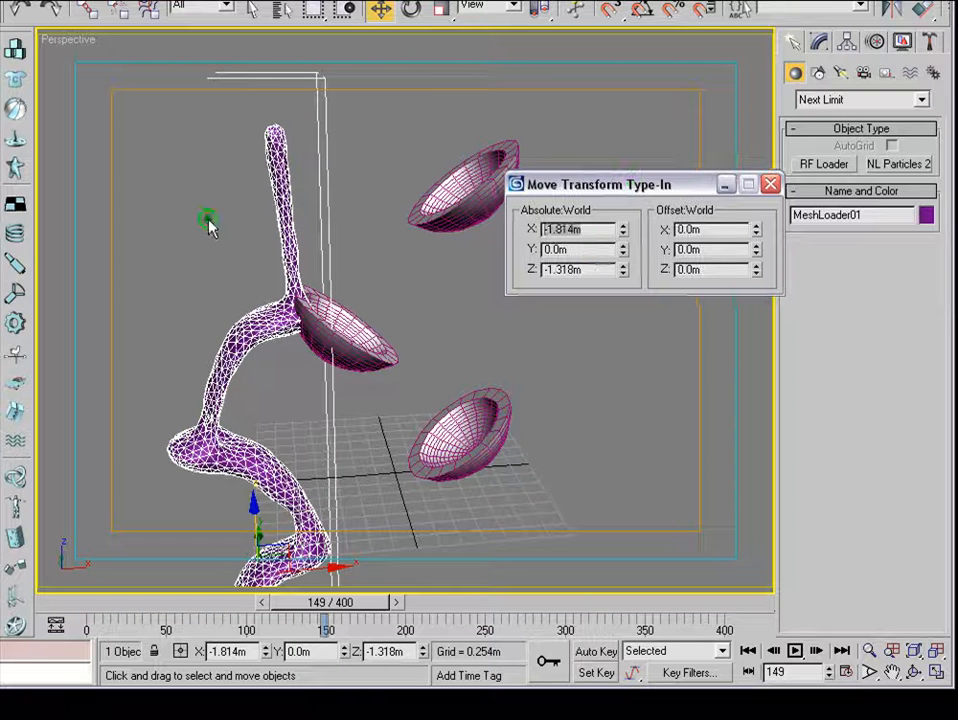
text(0)
key(Return)
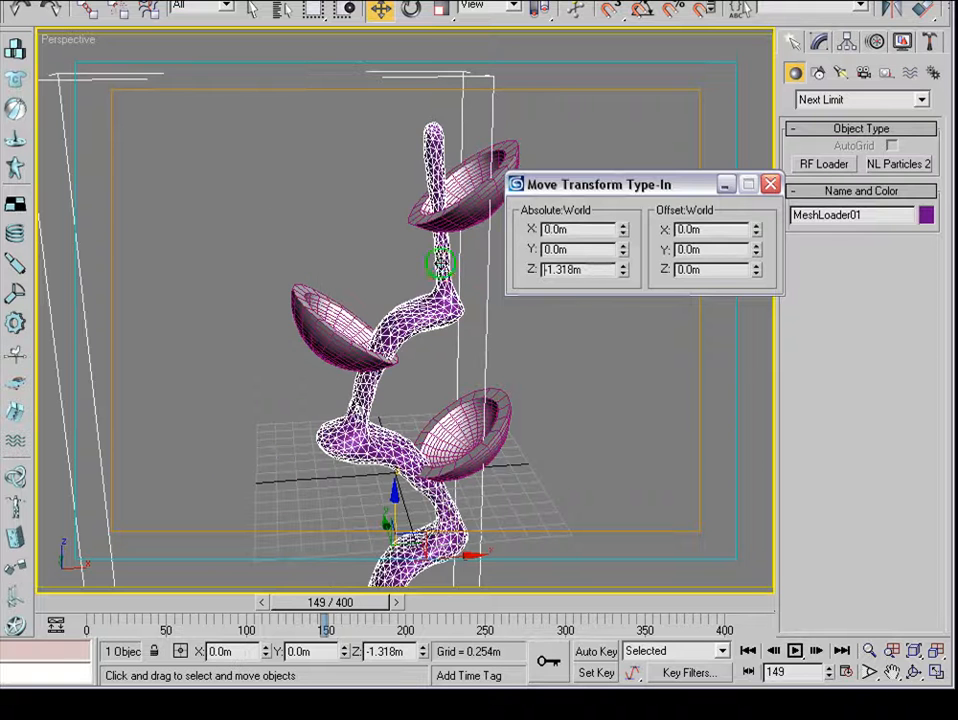
double_click(577, 270)
text(0)
key(Return)
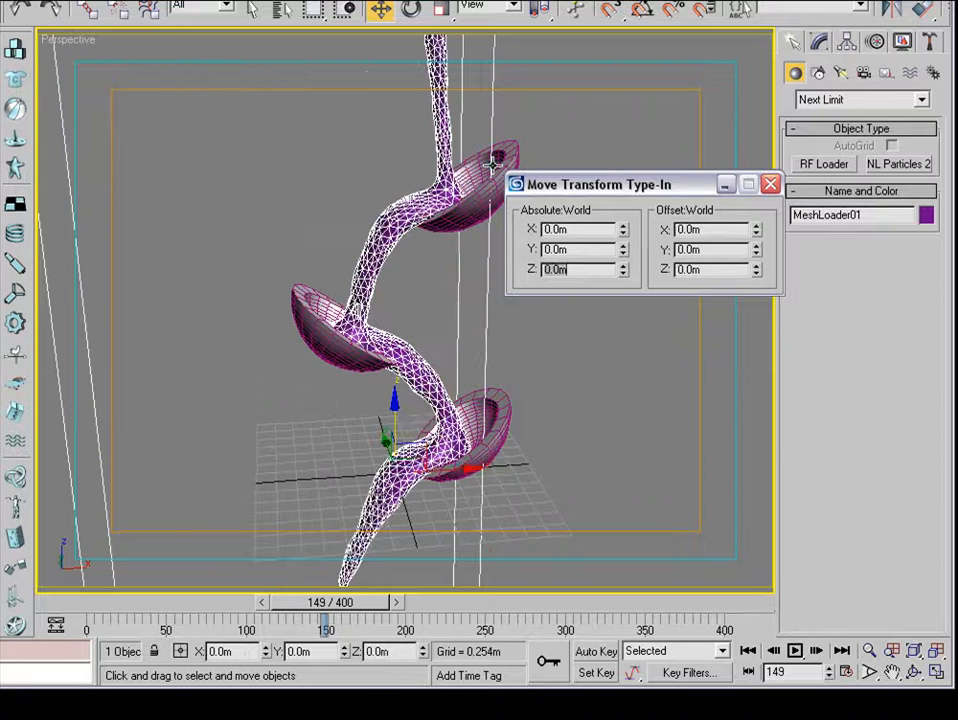
click(770, 184)
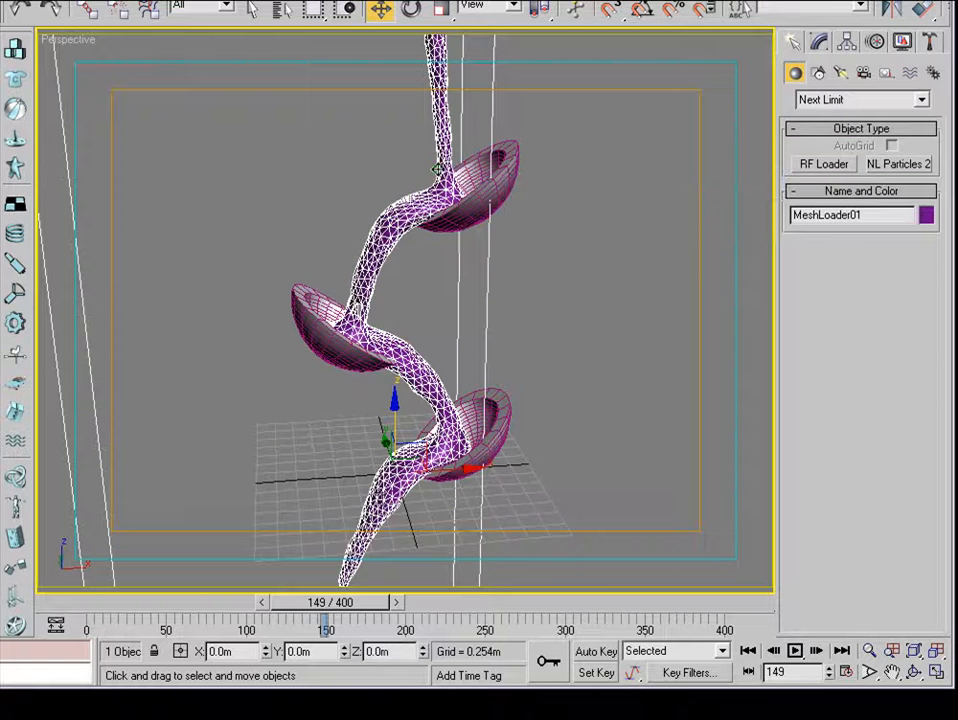
Deselect the water mesh and open the Material Editor on the first sample's material, 01 - Default.
key(F3)
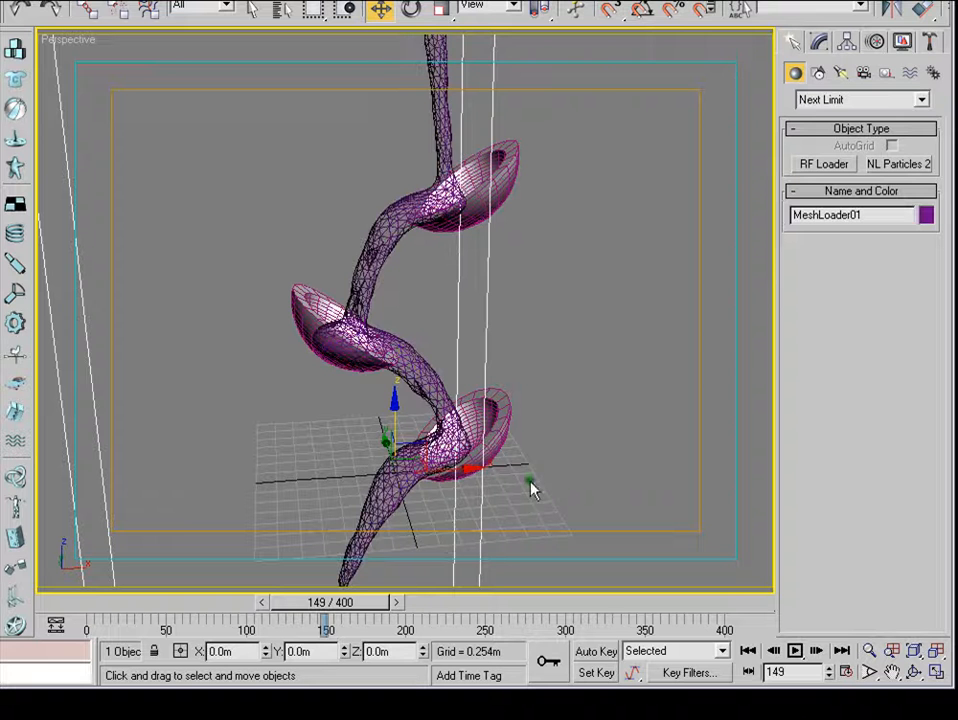
click(593, 320)
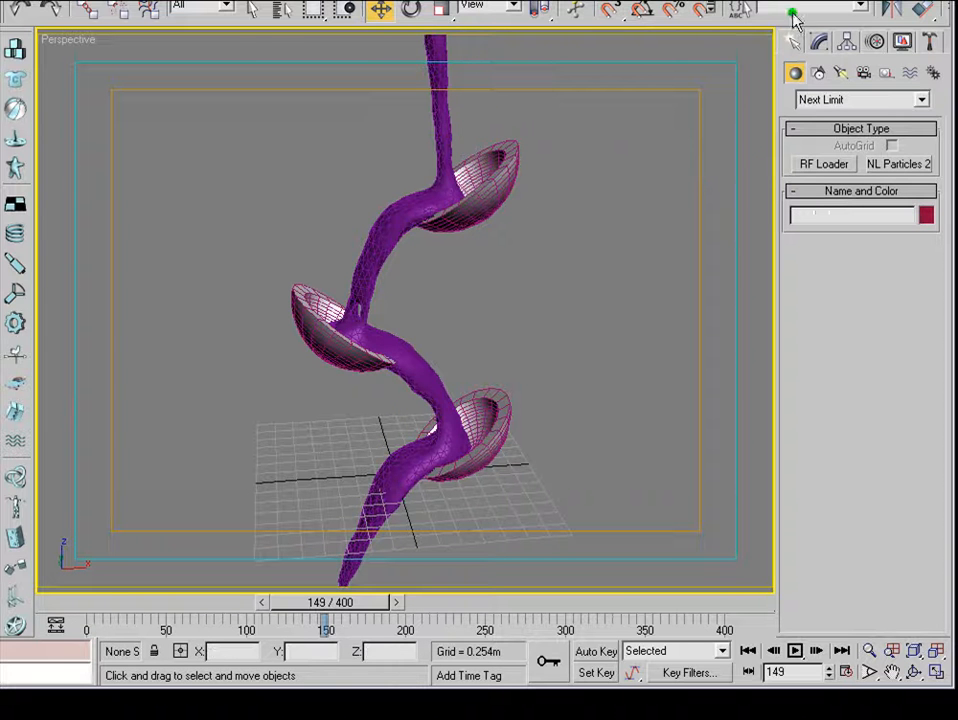
drag(793, 16, 725, 20)
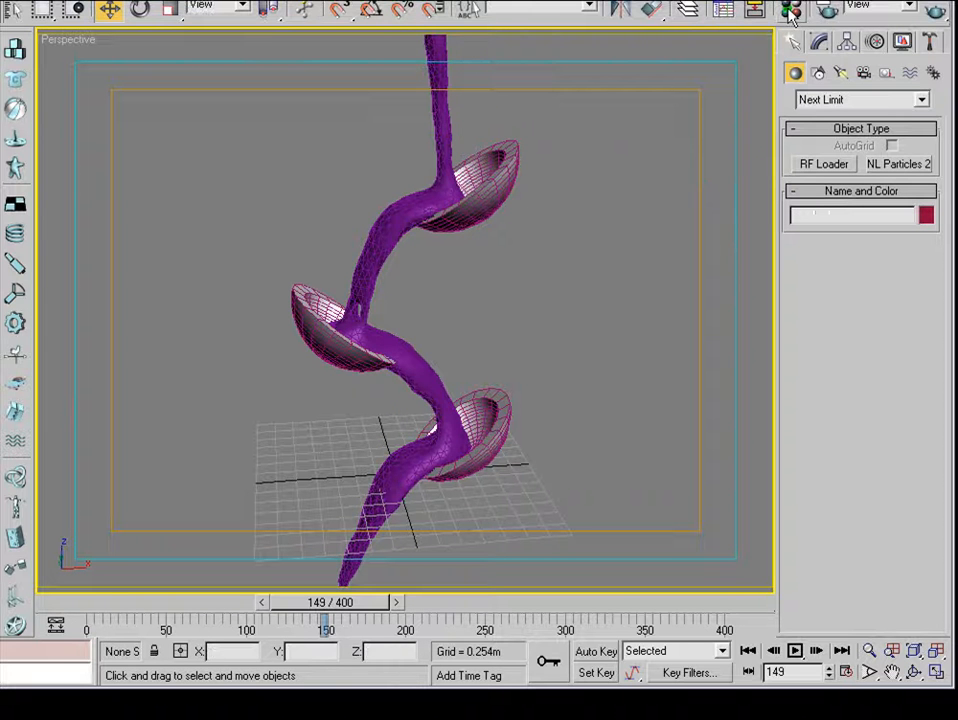
click(790, 12)
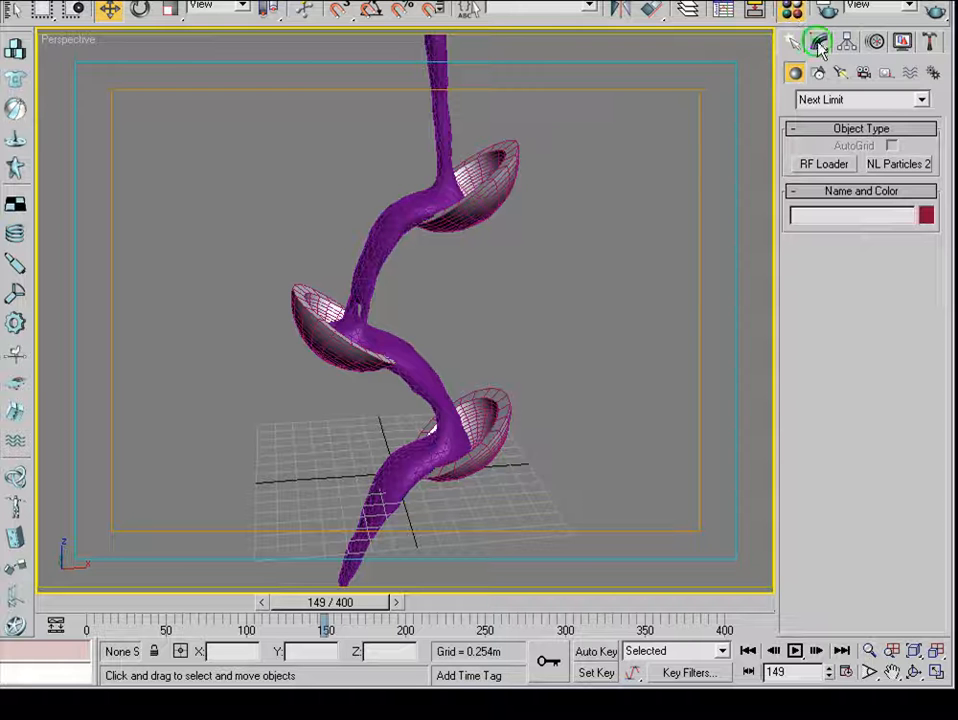
drag(950, 113, 748, 88)
click(603, 155)
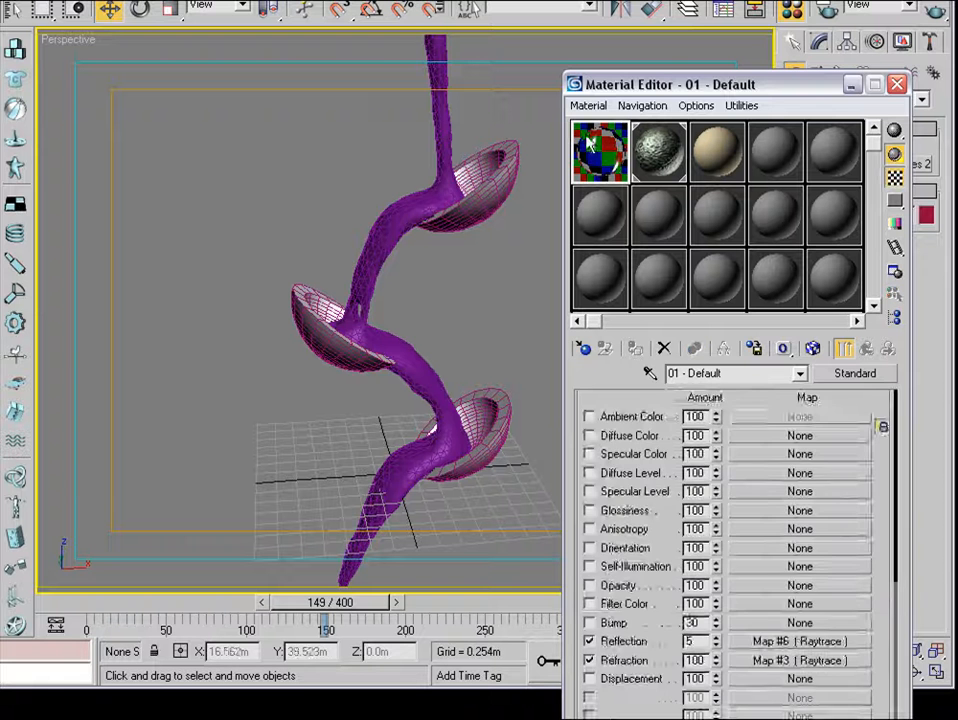
Inspect the Raytrace maps assigned to Reflection and Refraction in the 01 - Default material.
drag(635, 391, 648, 533)
drag(750, 576, 735, 148)
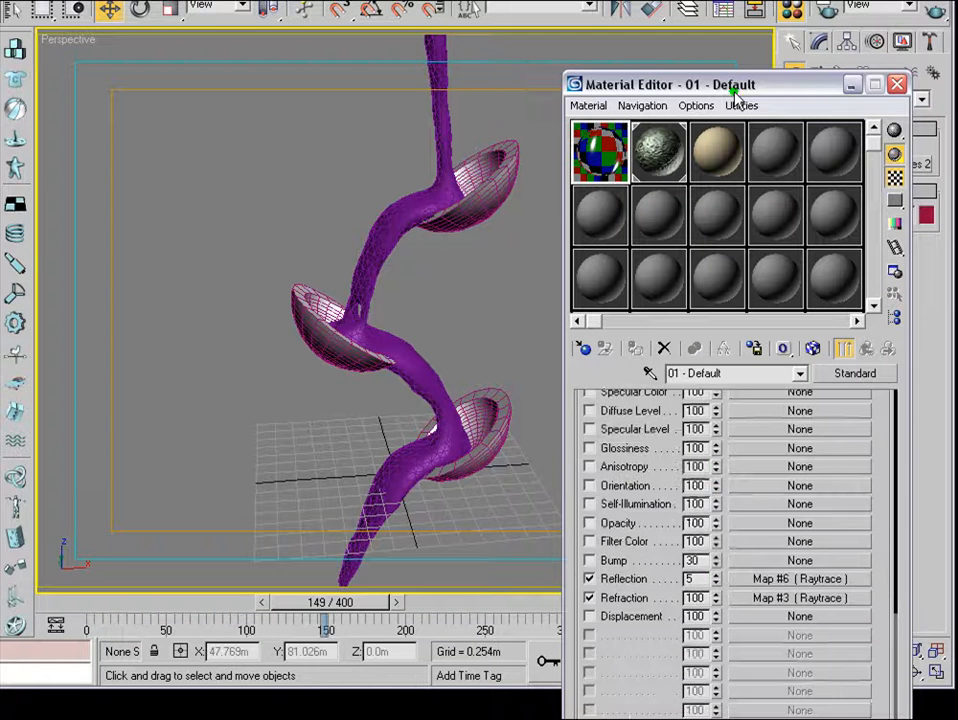
drag(734, 88, 721, 0)
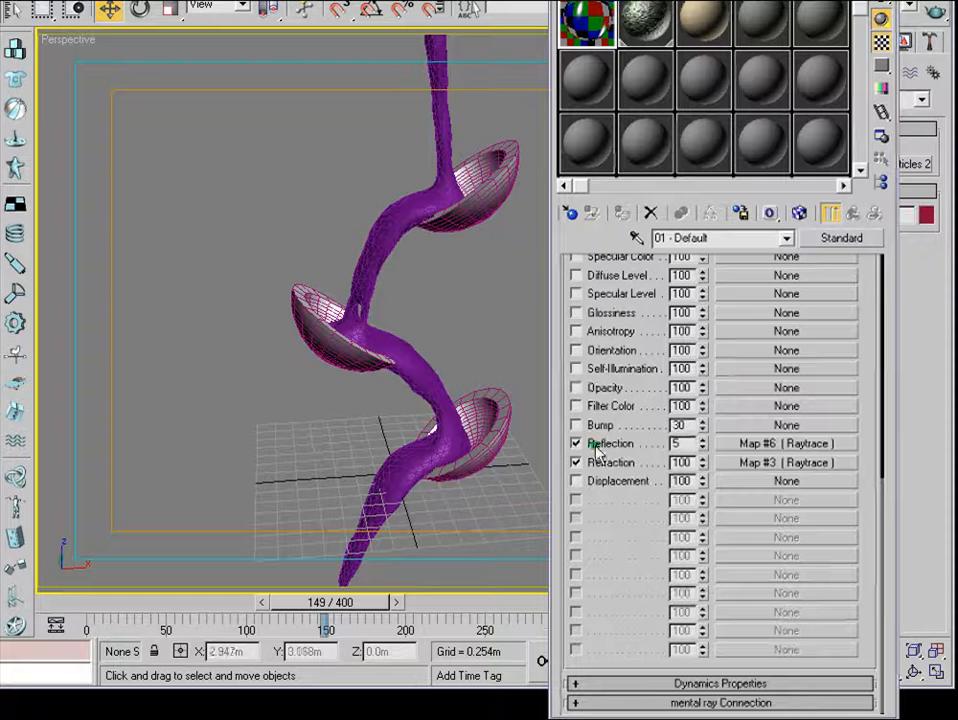
click(758, 443)
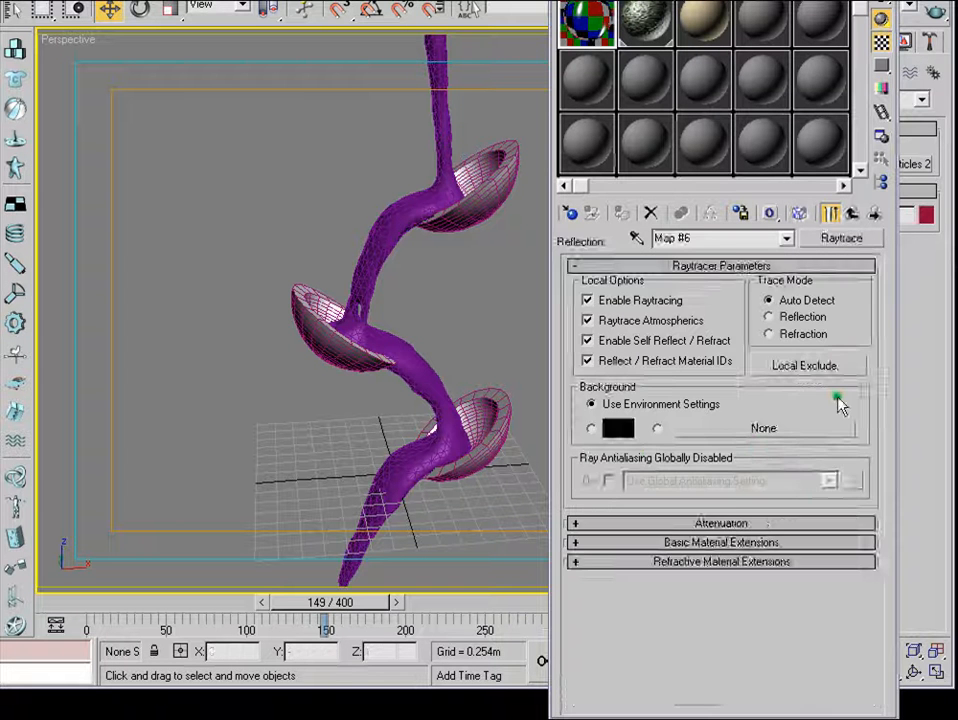
click(852, 213)
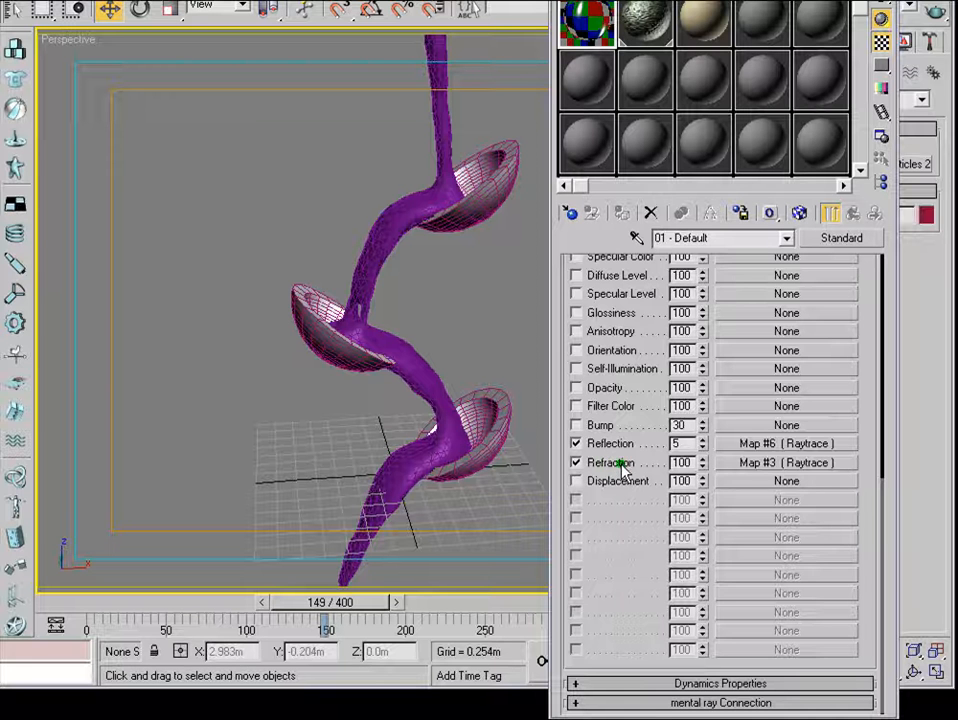
click(758, 462)
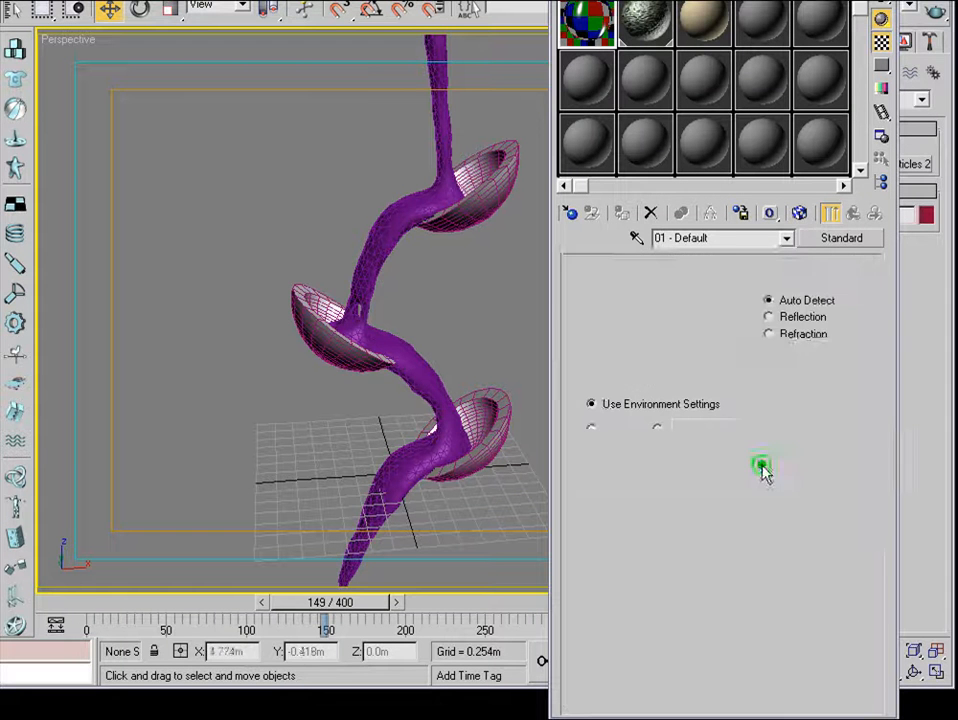
Review the shader settings of the 01 - Default material and the Diffuse Color and Bump maps of 02 - Default, then close the Material Editor.
click(851, 214)
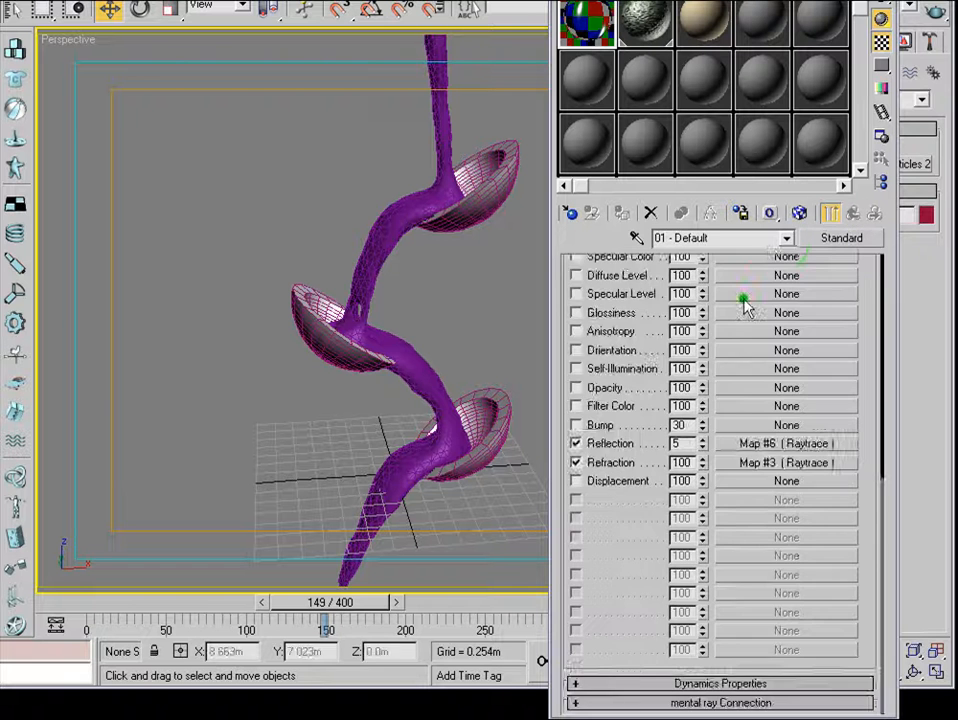
drag(864, 389, 864, 719)
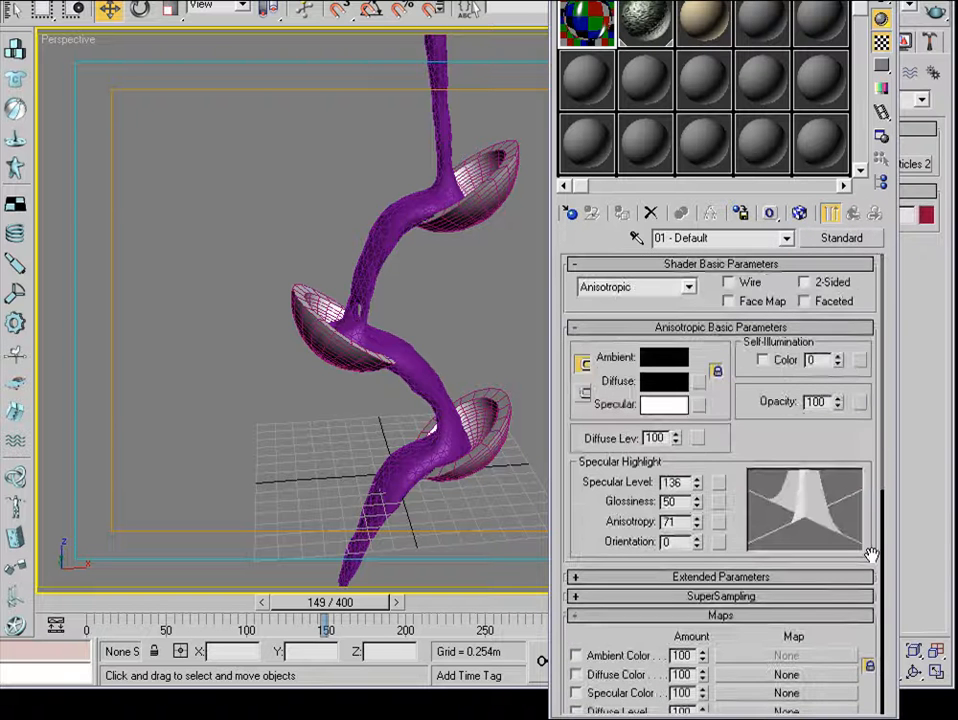
click(652, 22)
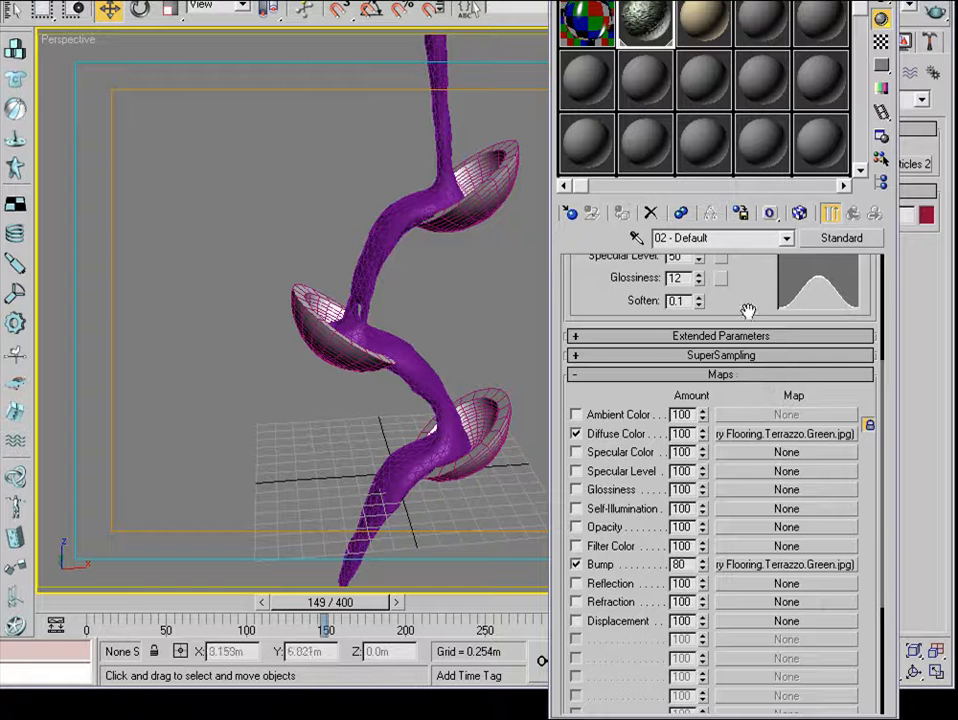
drag(746, 312, 716, 107)
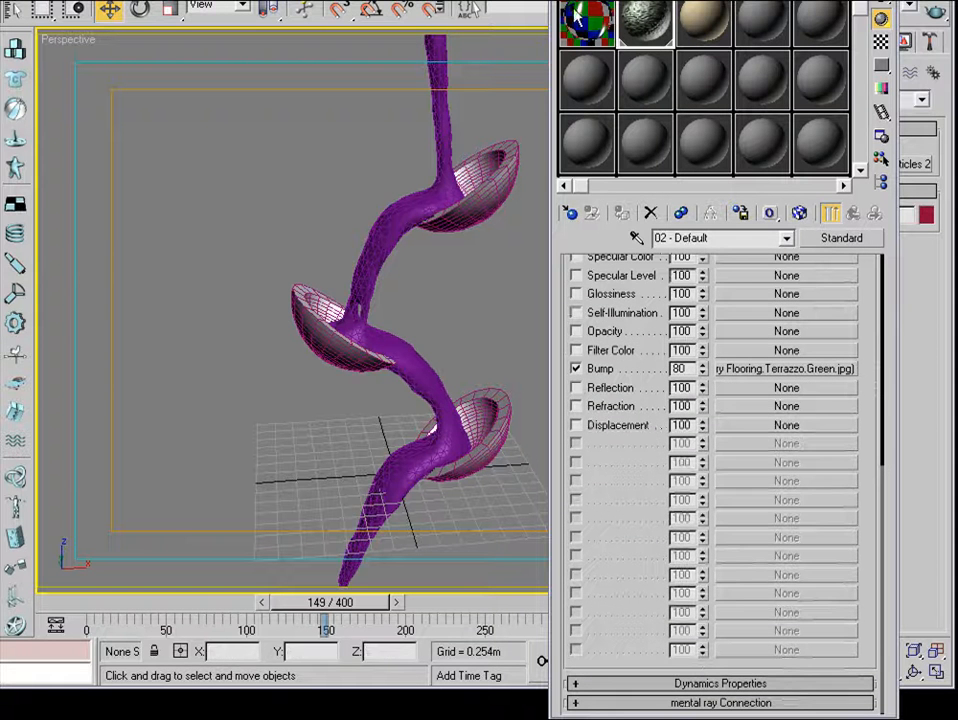
key(m)
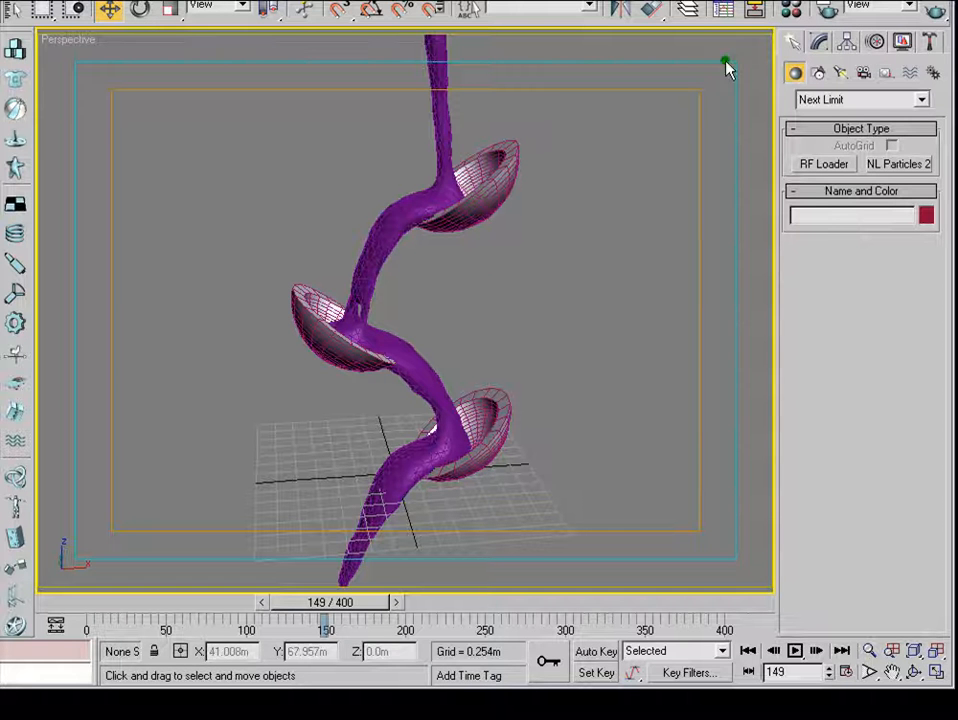
Open the cup scene that already has lights and a camera, and render its Camera01 view at frame 178.
click(14, 1)
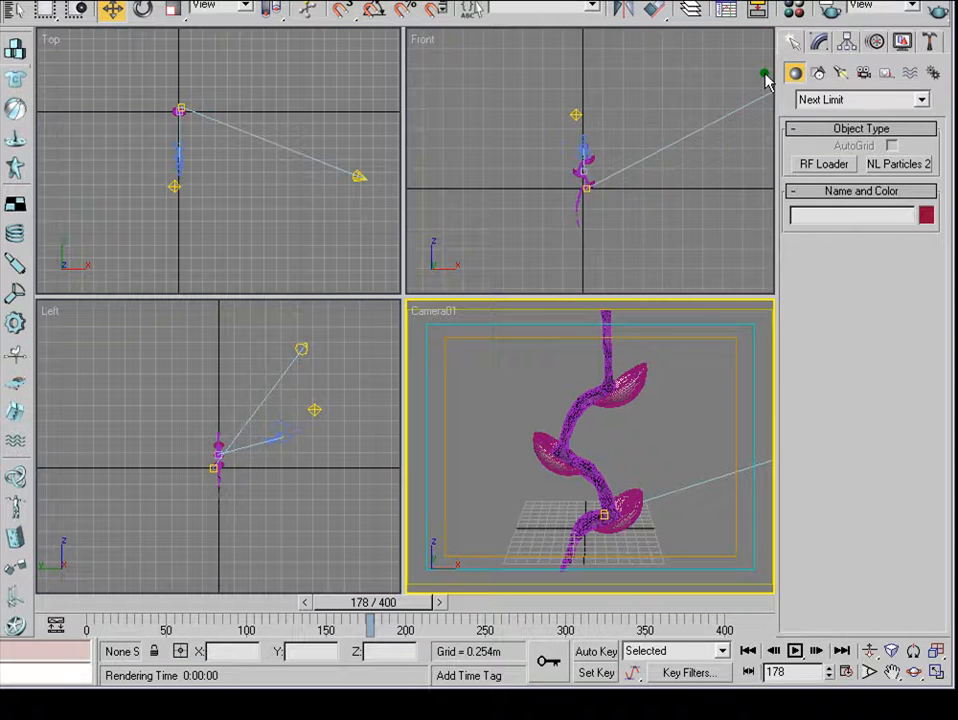
click(793, 9)
drag(664, 1, 356, 48)
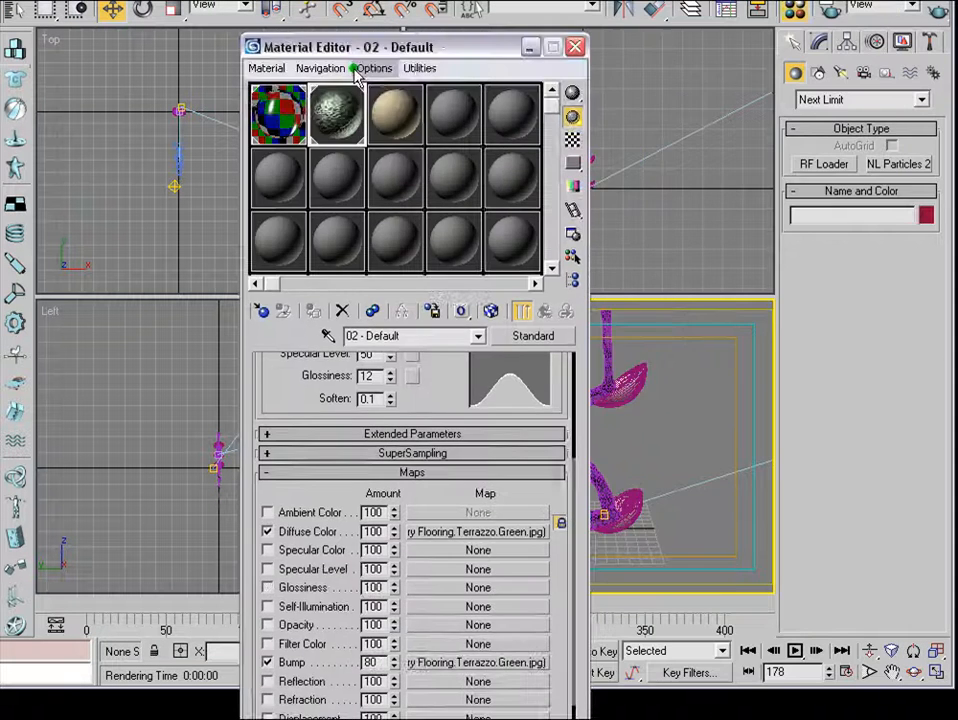
click(572, 46)
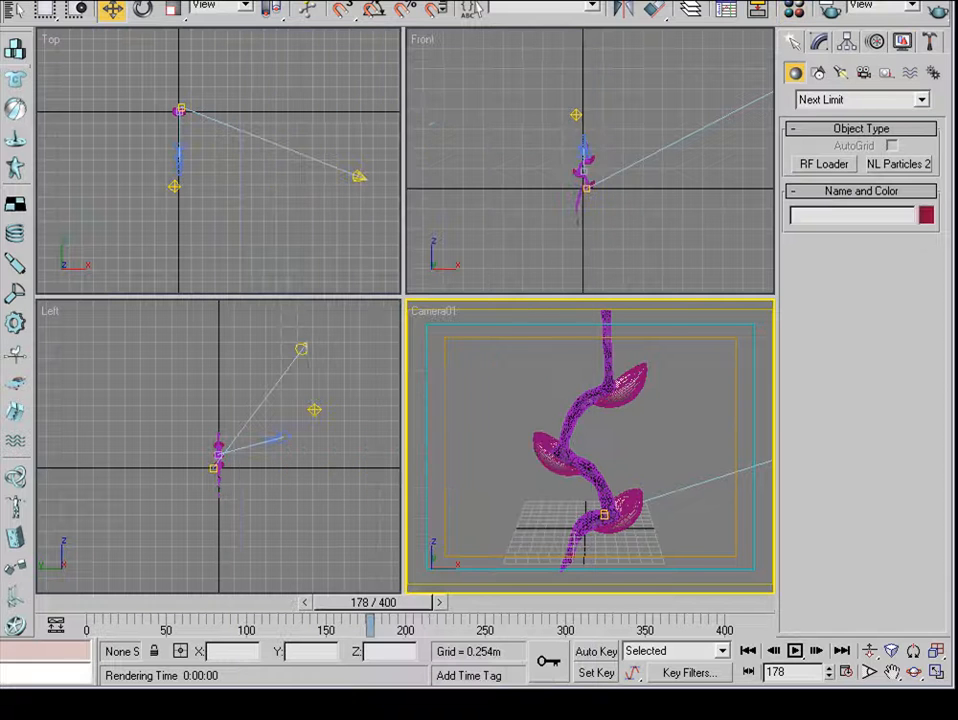
click(938, 10)
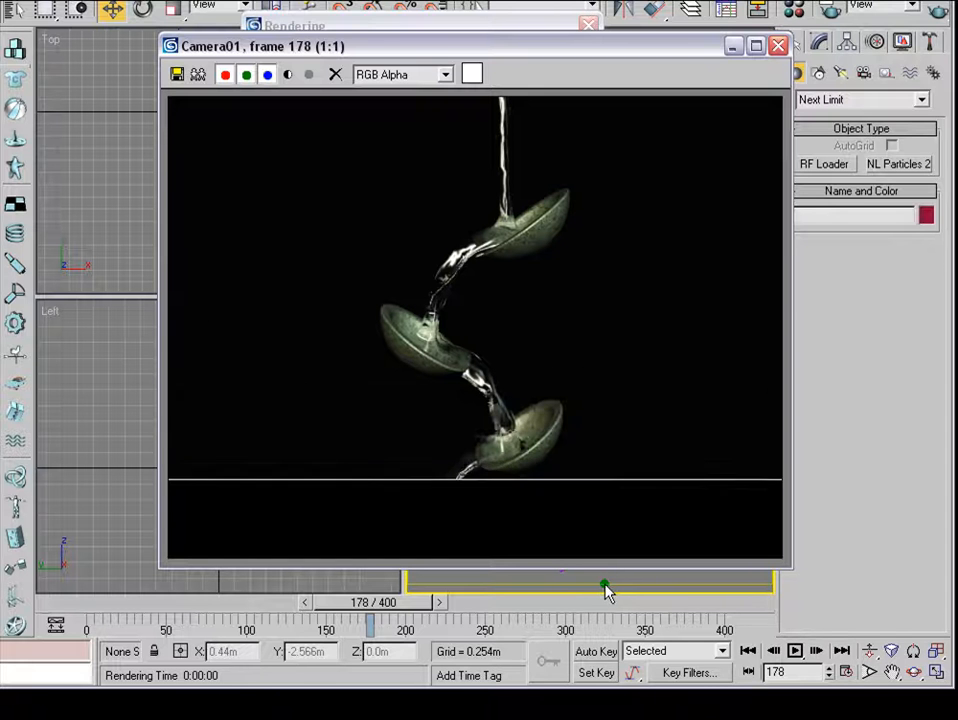
click(778, 46)
Examine the placement of the Omni01 light and Camera01 in the Top view, then make the Camera01 view active.
middle_drag(187, 203, 199, 194)
click(370, 168)
click(185, 181)
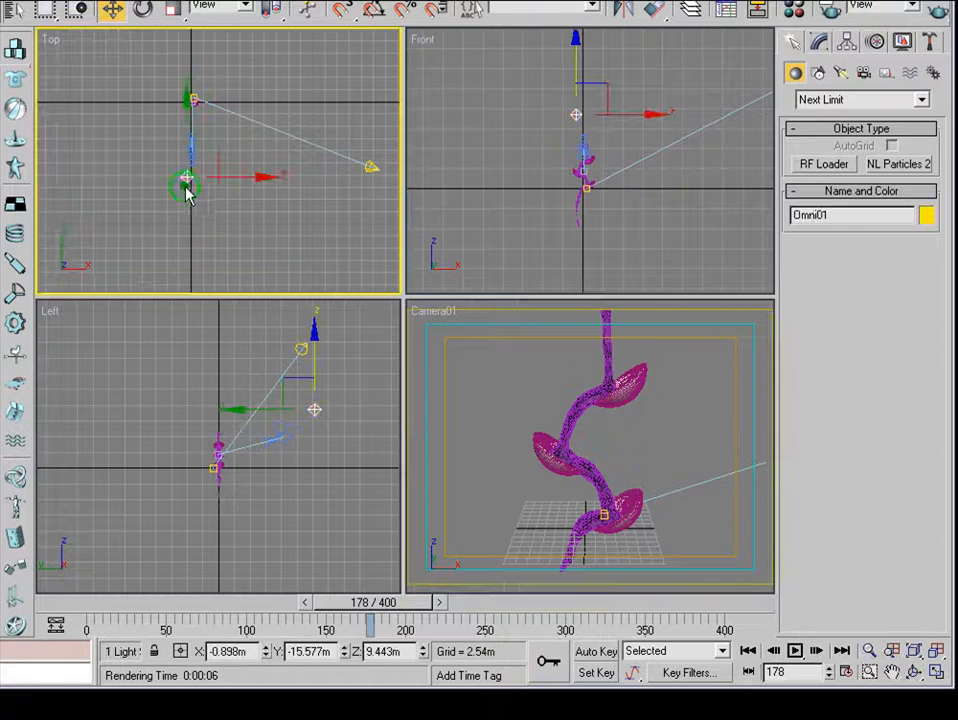
click(197, 150)
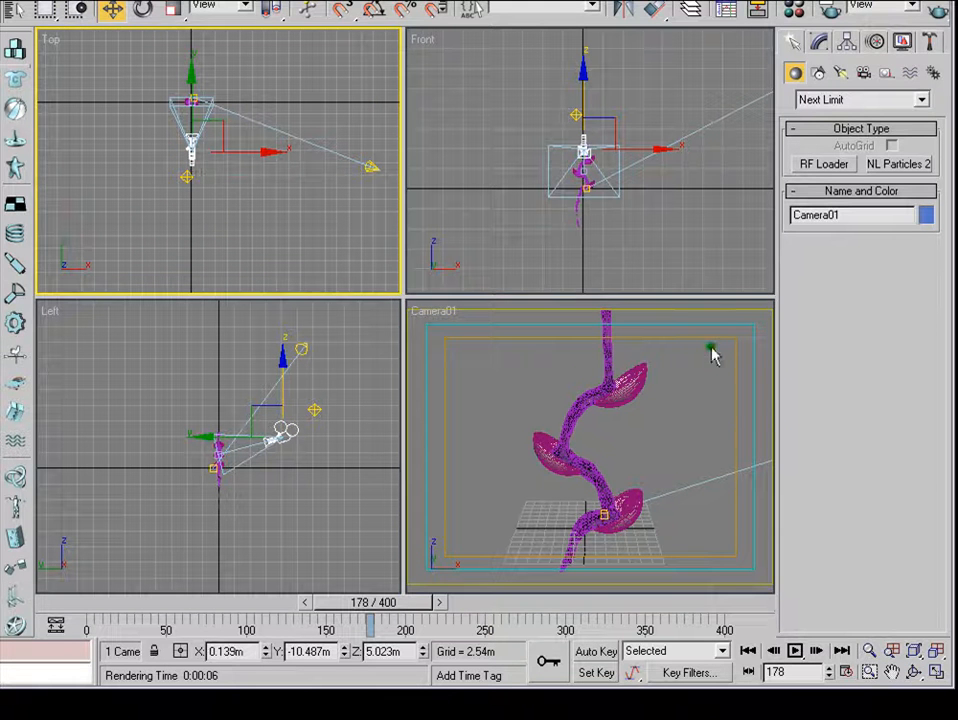
right_click(763, 308)
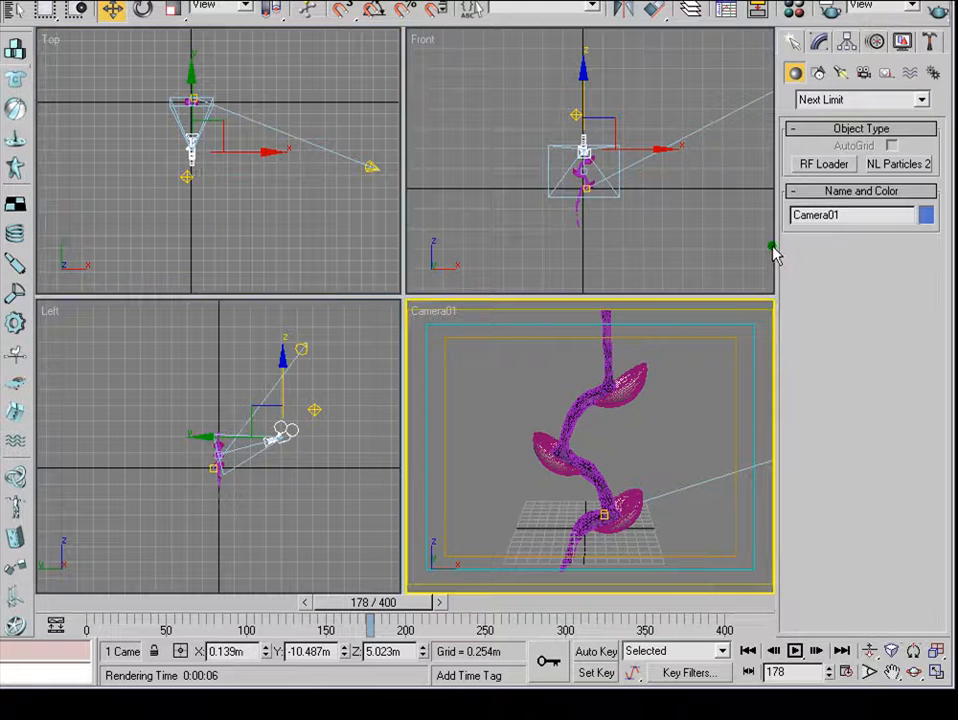